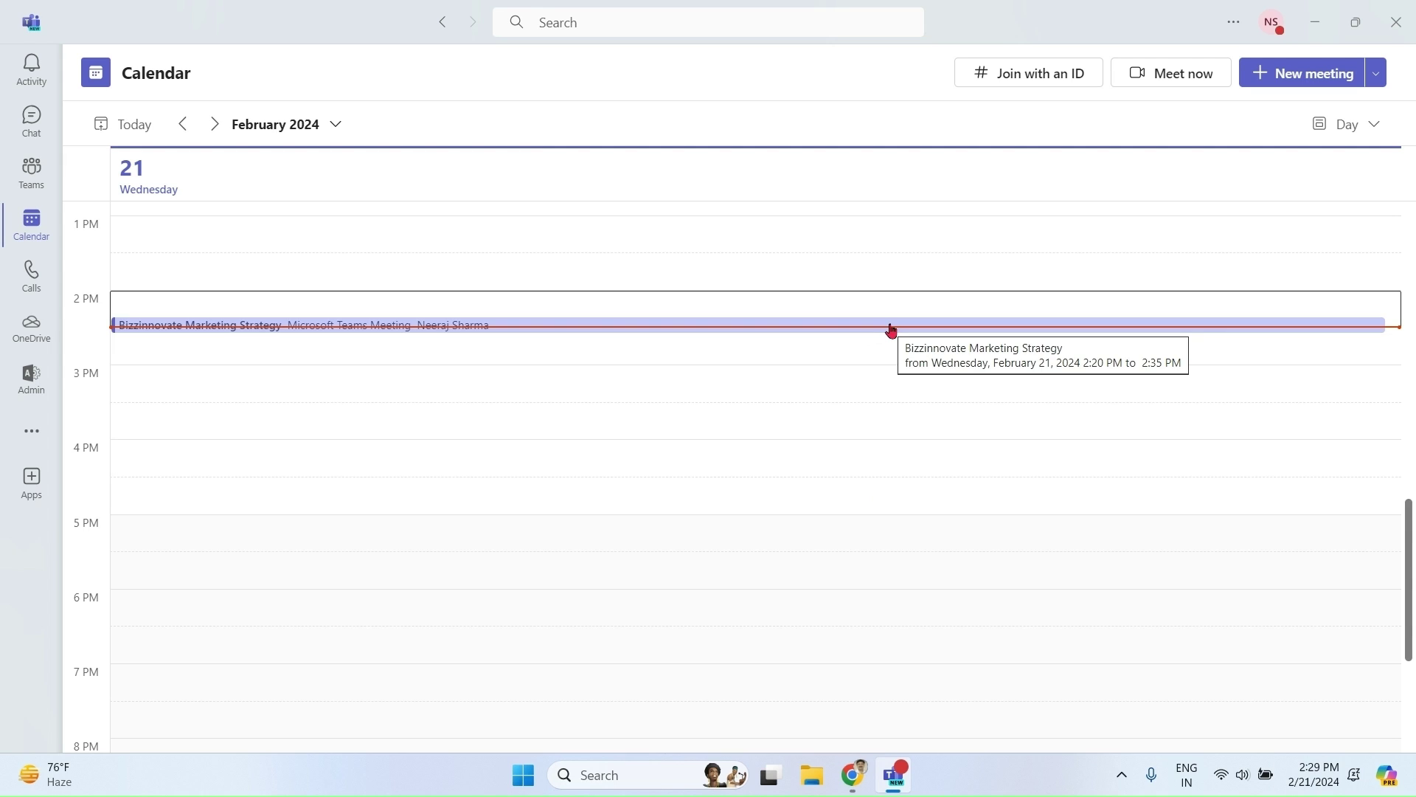
Step: Join the Bizzinnovate Marketing Strategy meeting call and maximize the meeting window
double_click(891, 329)
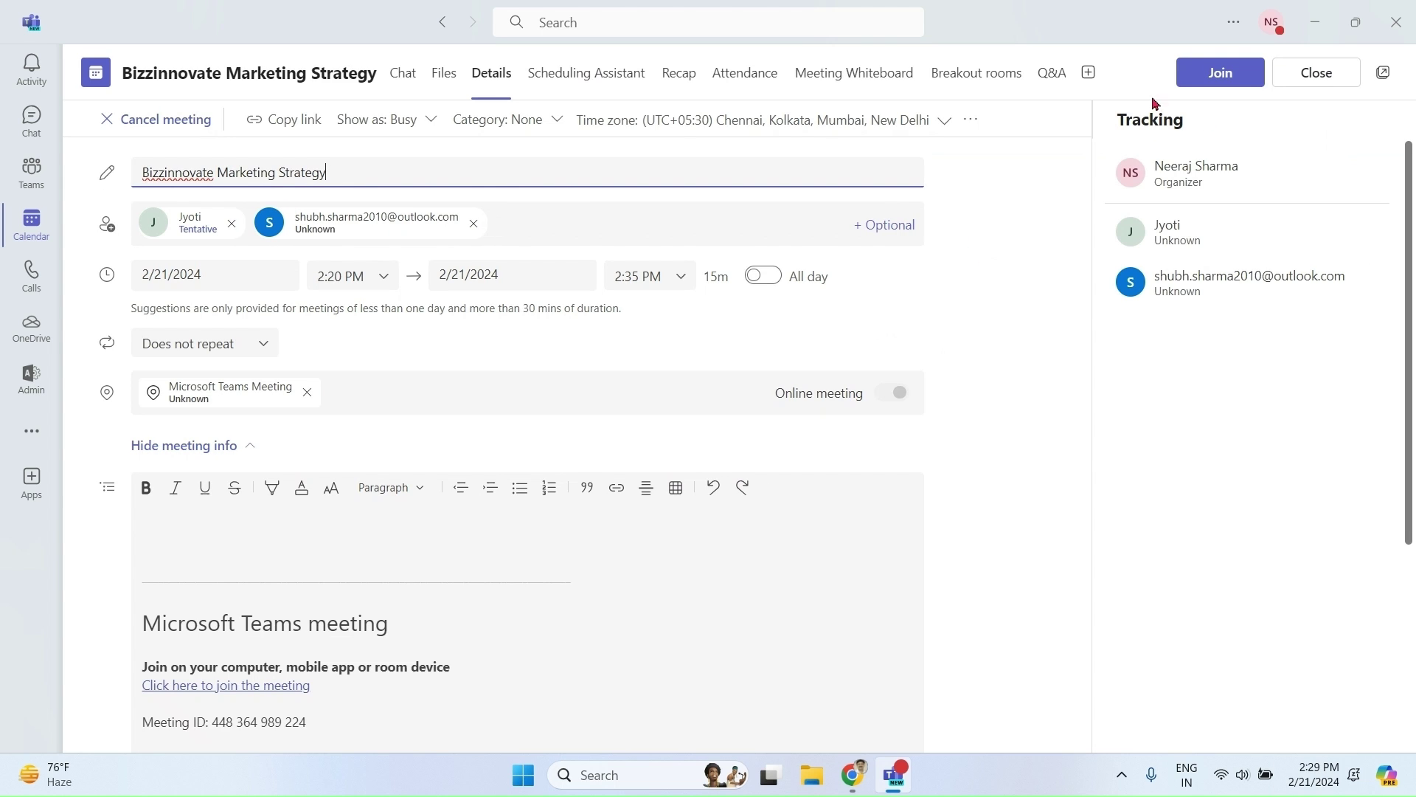
left_click(1221, 73)
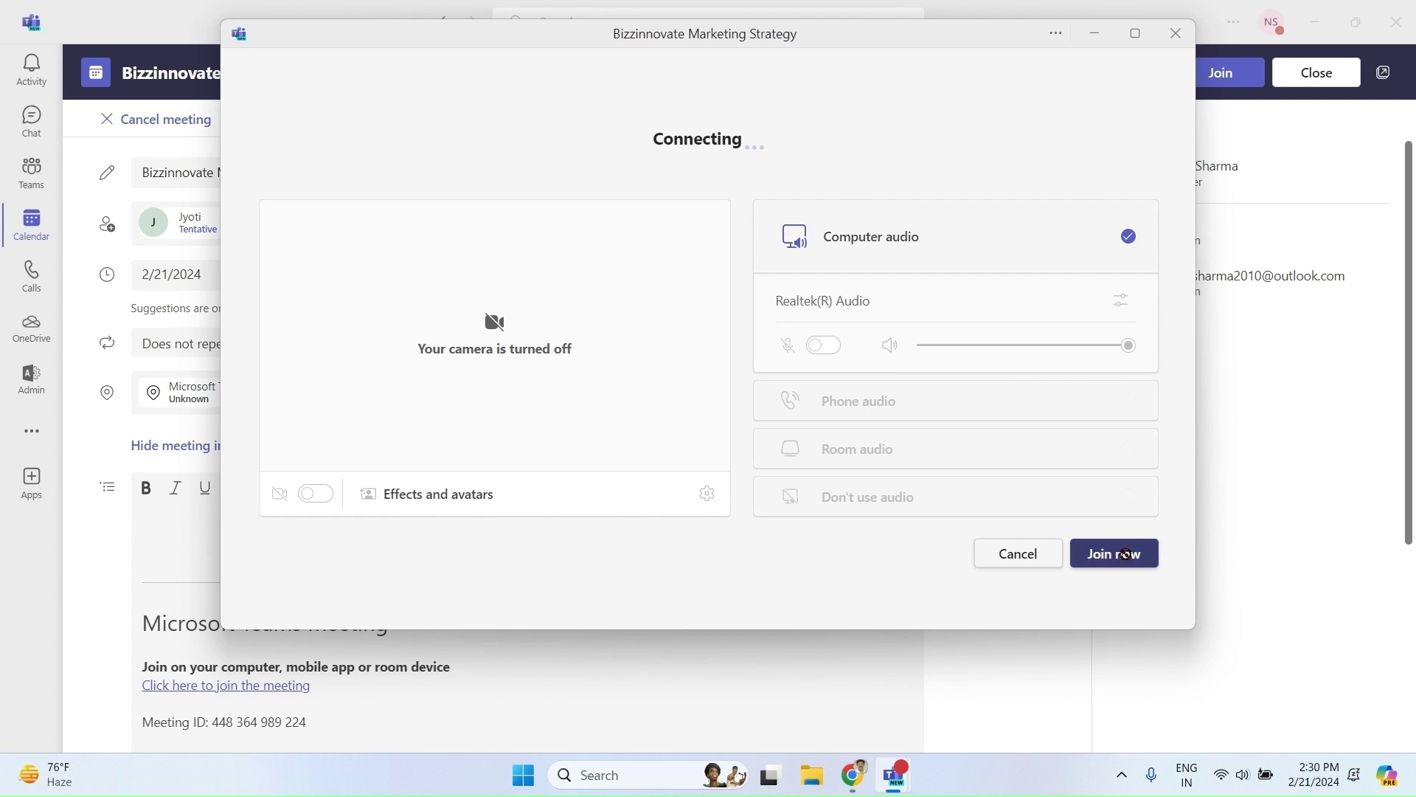
left_click(1124, 553)
left_click(1135, 33)
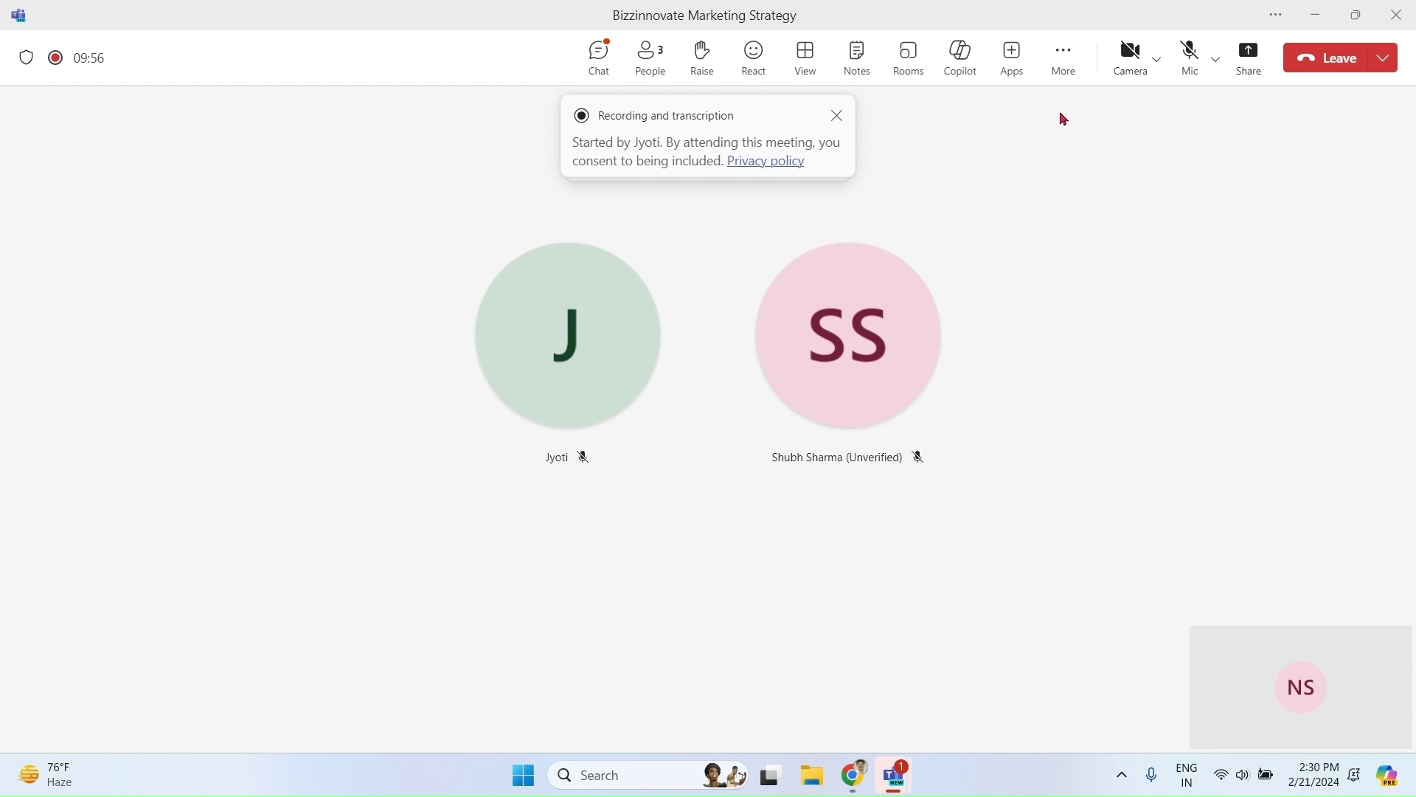
left_click(1062, 55)
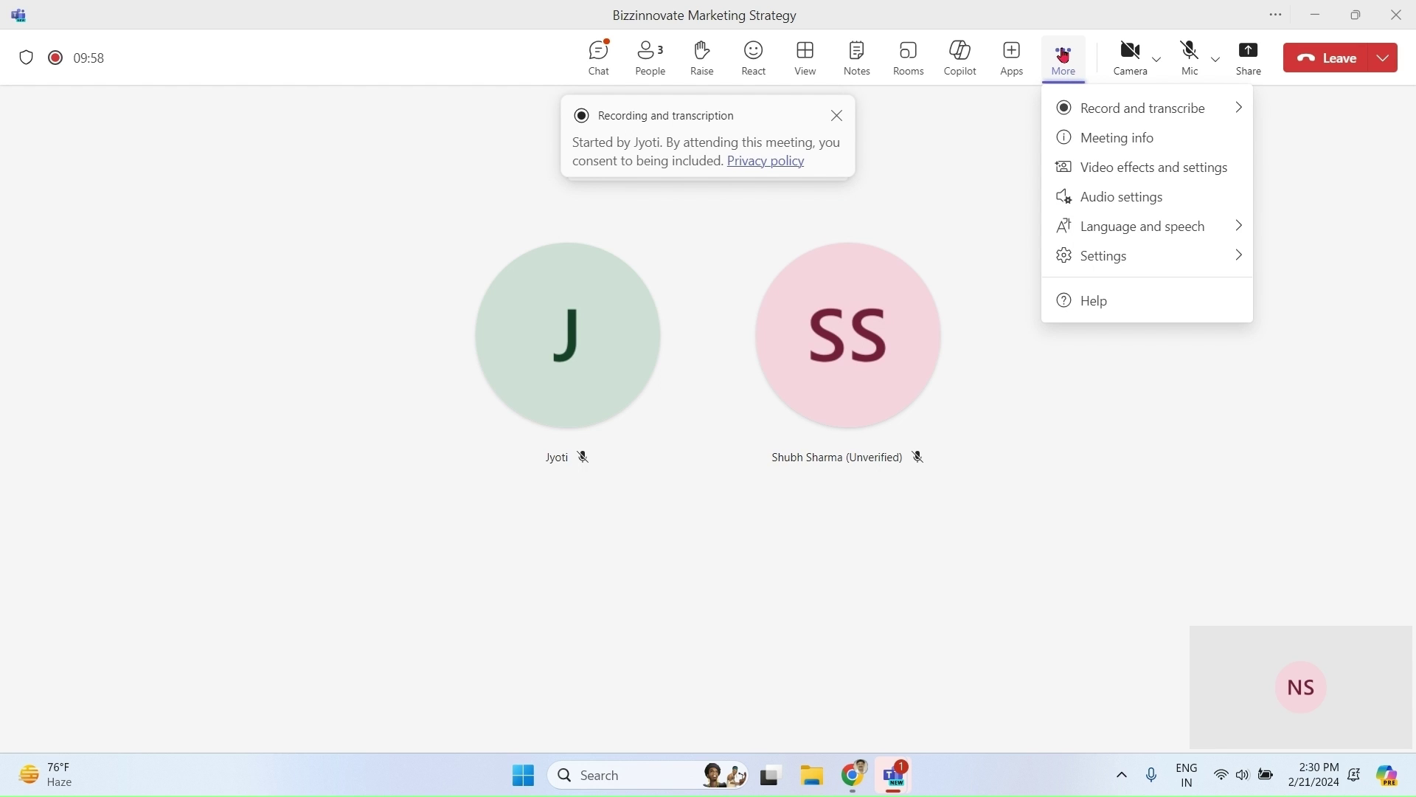
mouse_move(1124, 260)
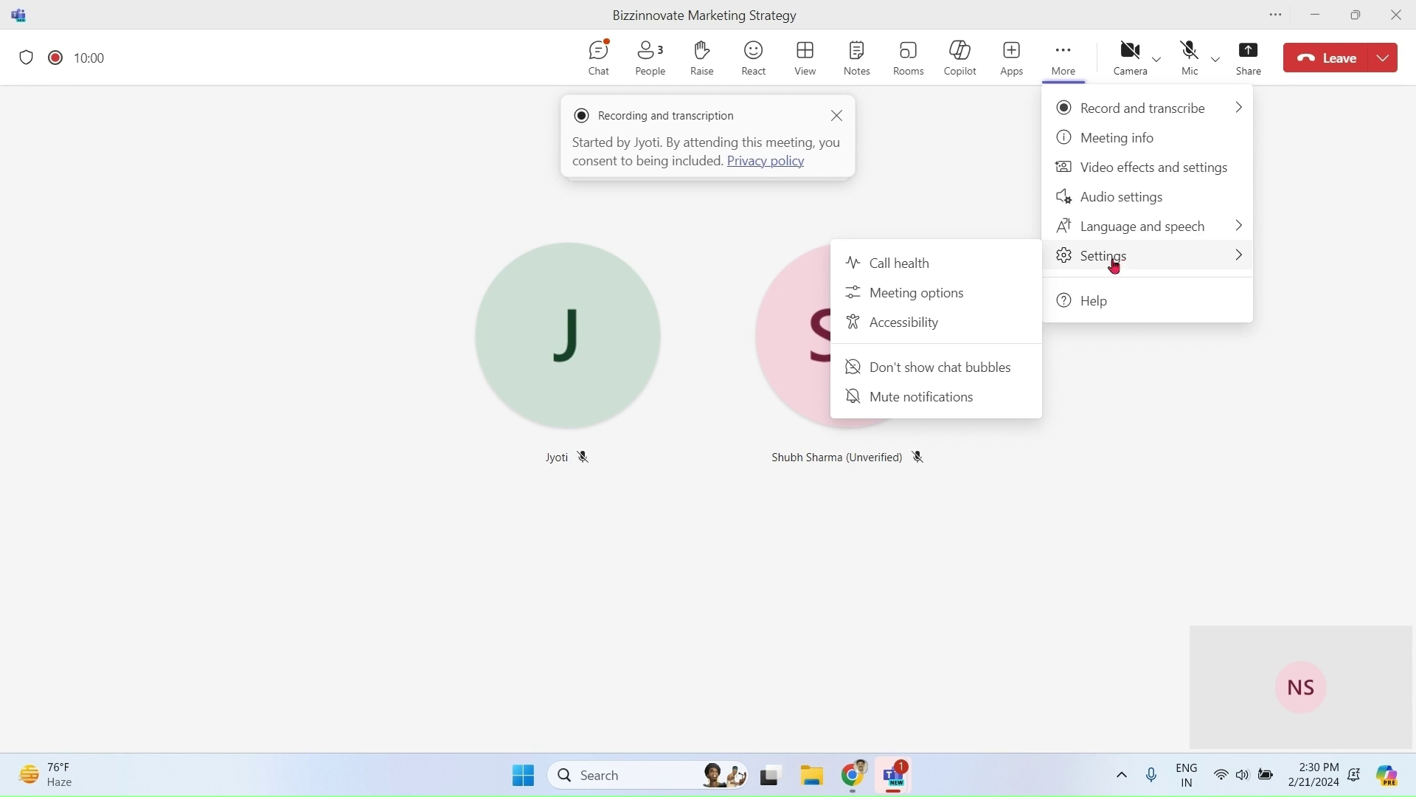
left_click(949, 307)
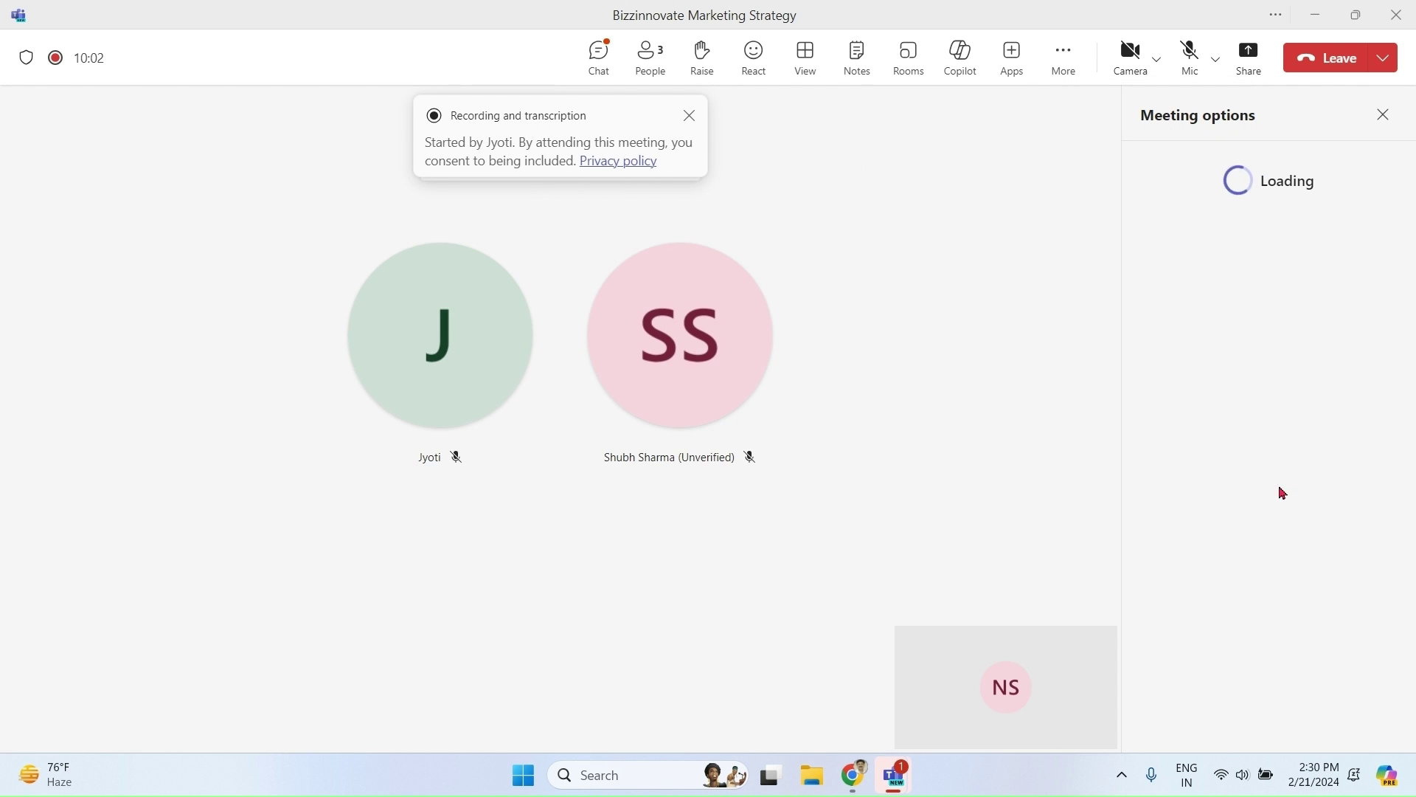
left_click_drag(1399, 524, 1402, 763)
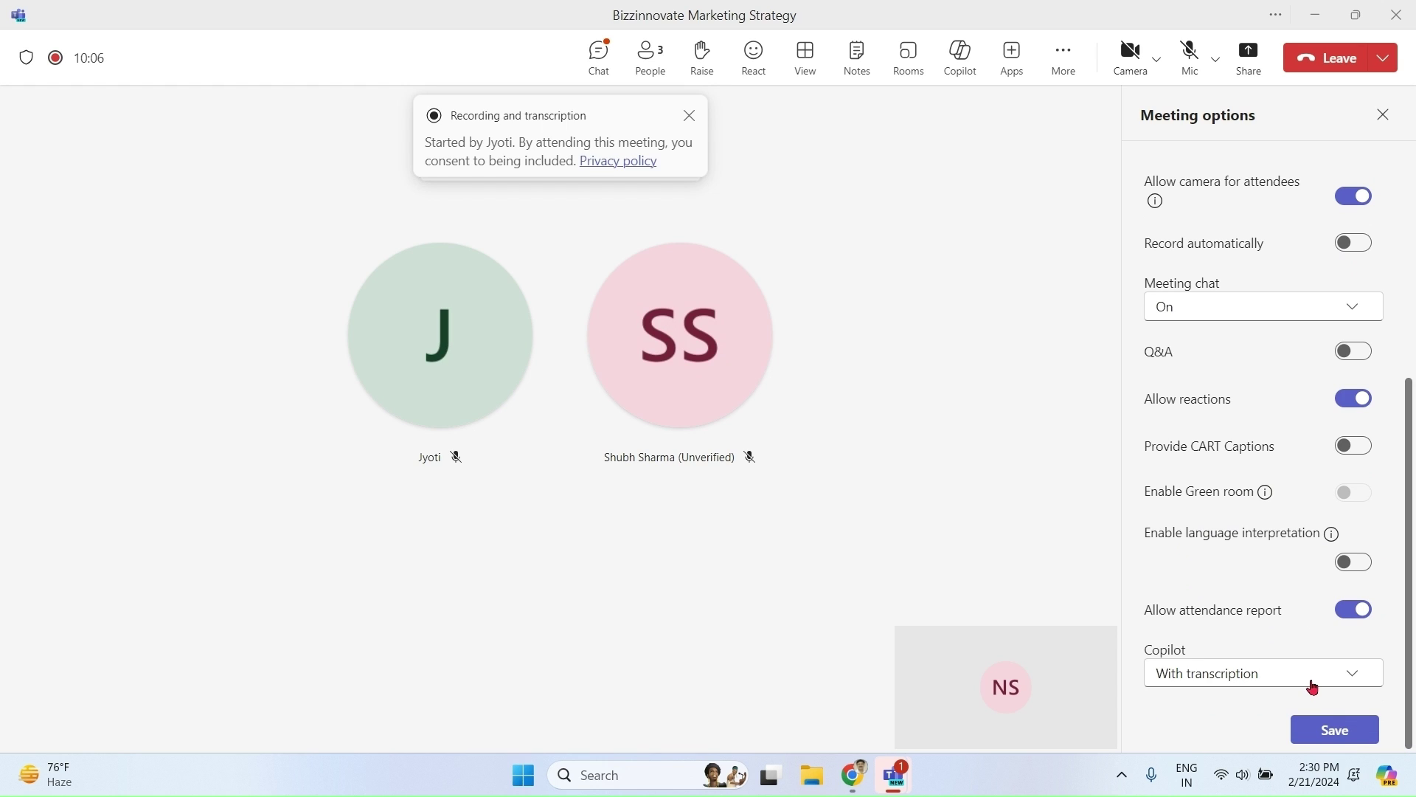
left_click(1314, 680)
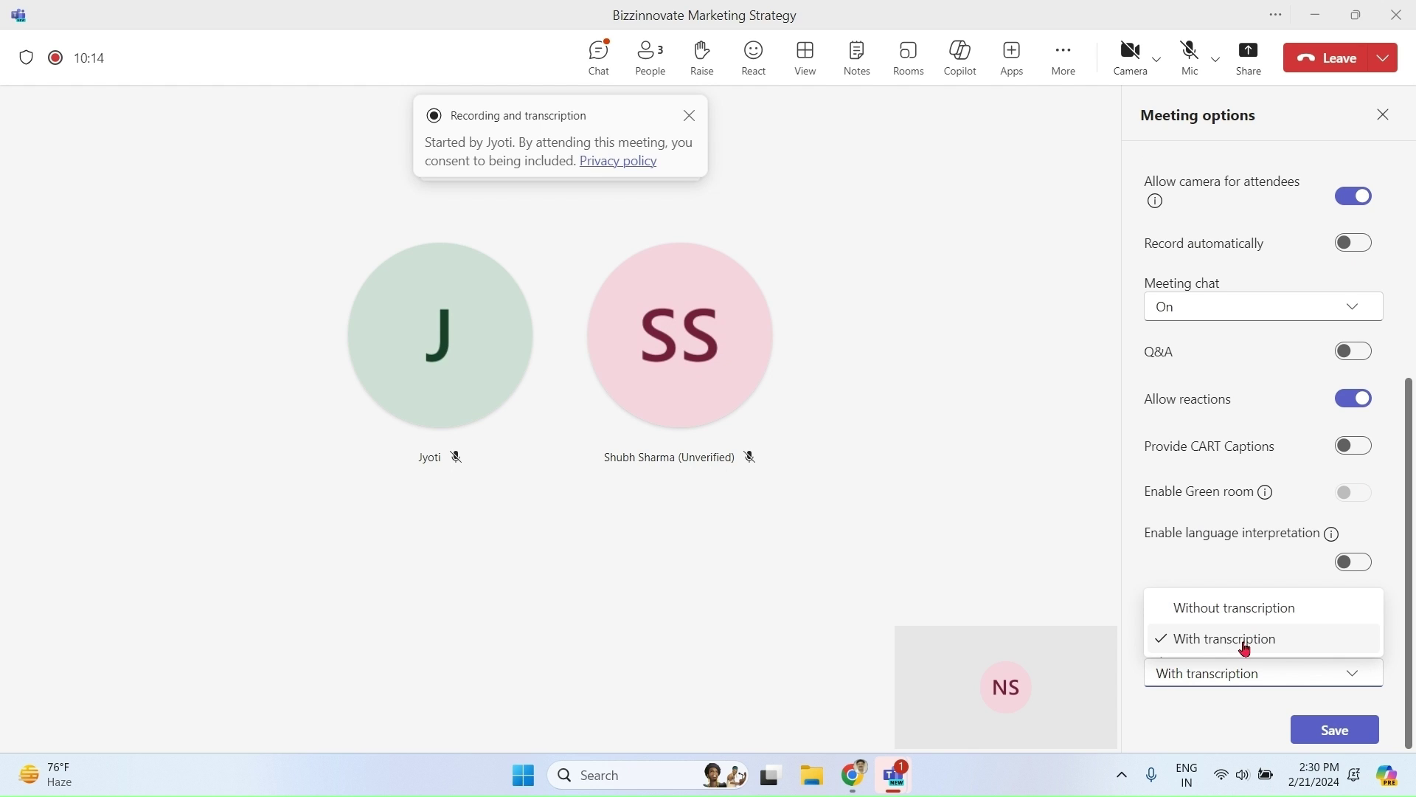
left_click(1245, 647)
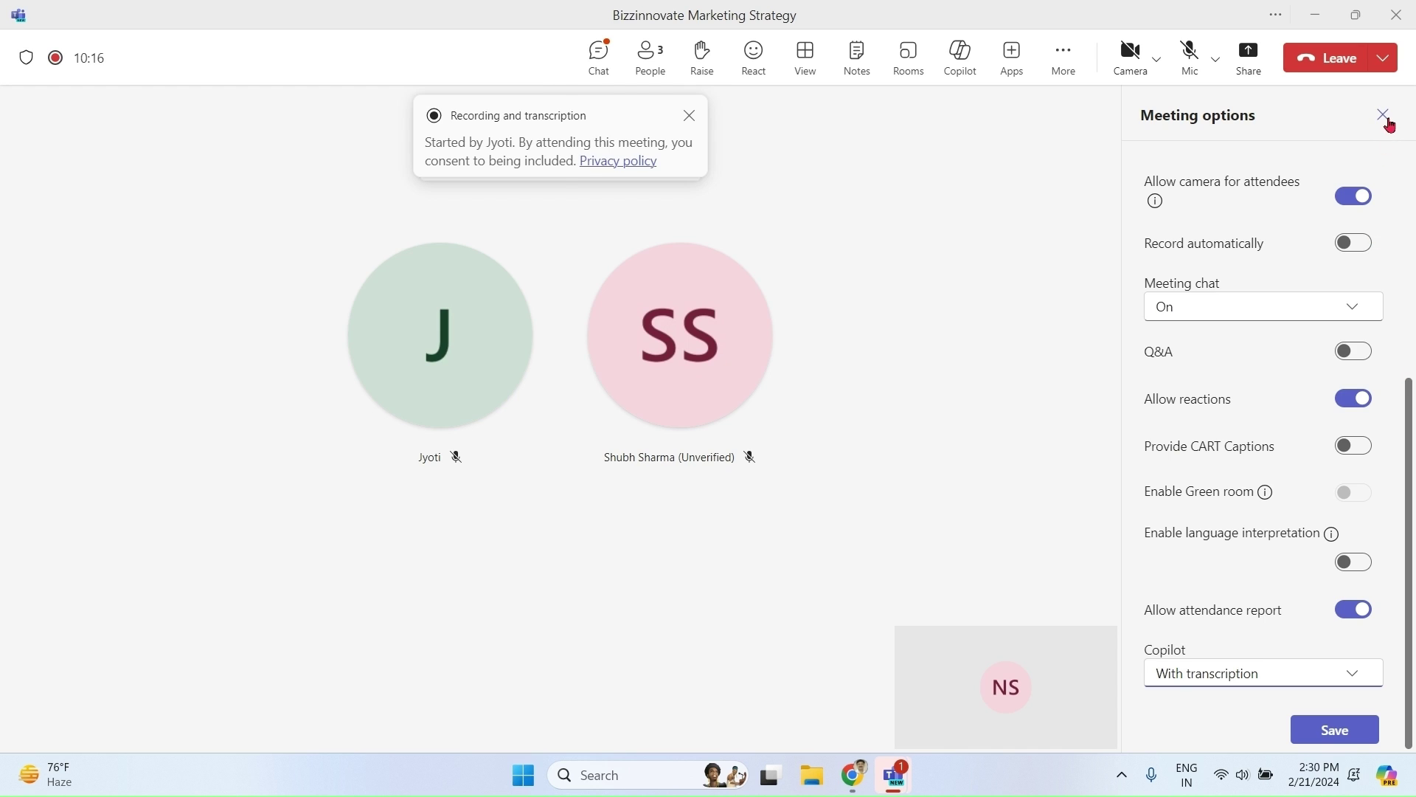
left_click(1384, 118)
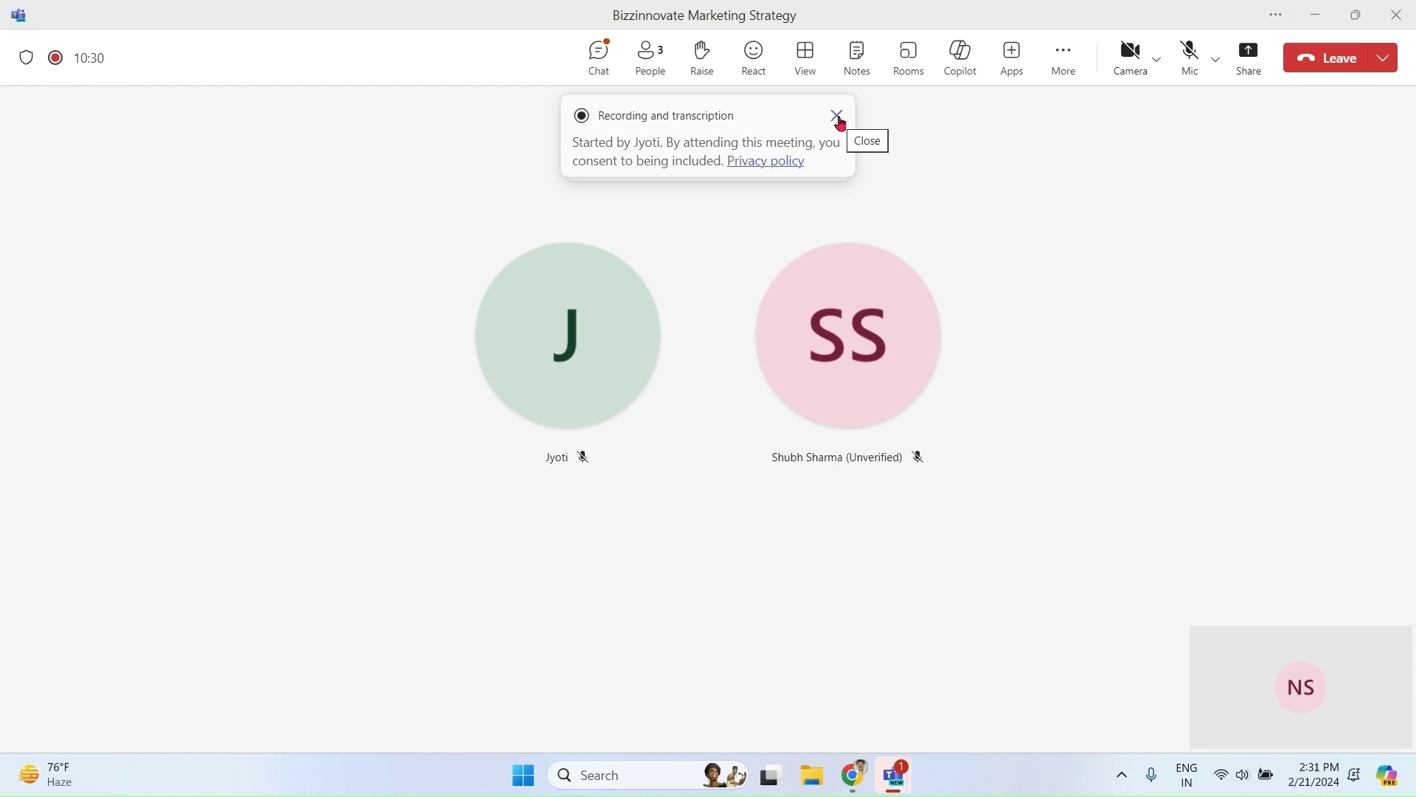
Step: Dismiss the recording notice and open Copilot's recap of key topics: marketing tools, outsourcing, Copilot training
left_click(838, 118)
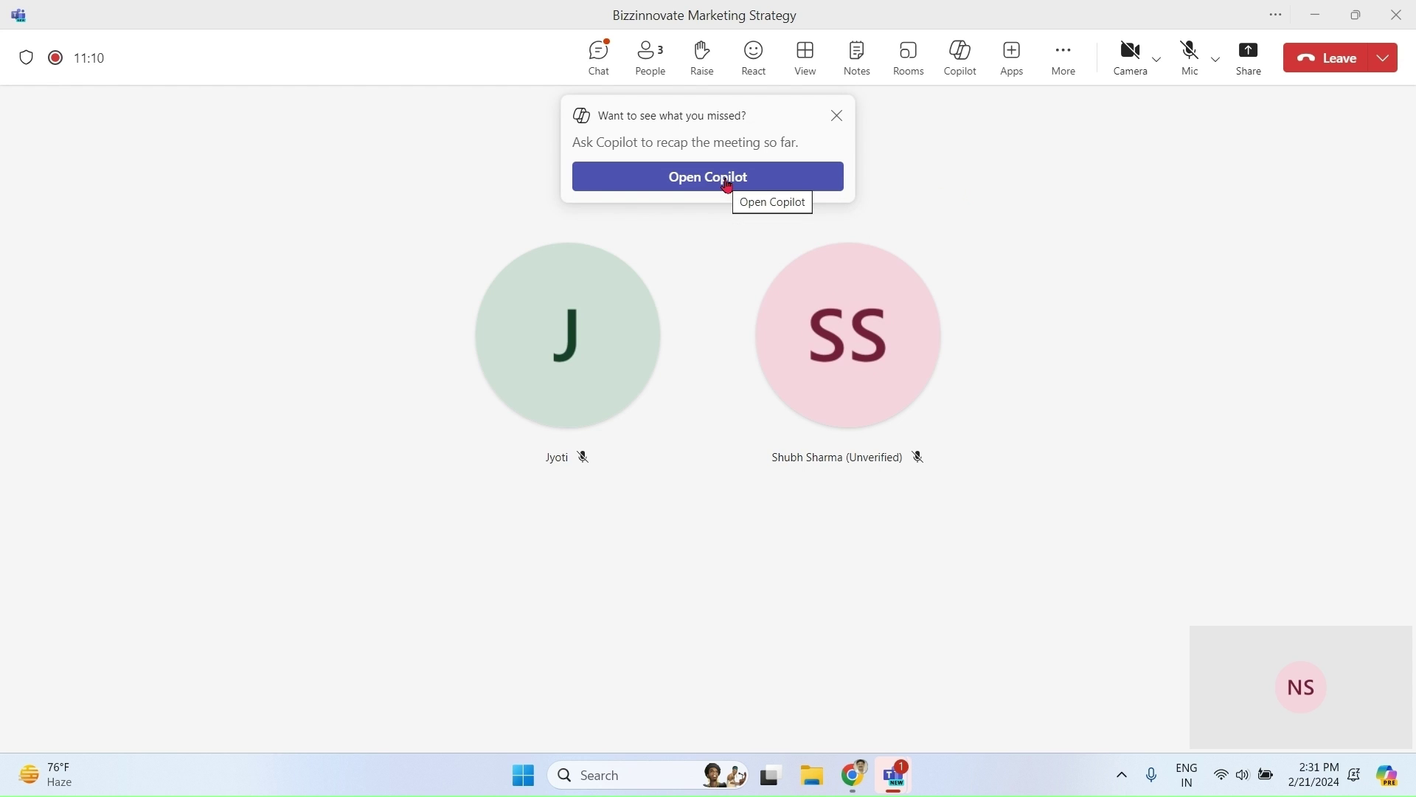
left_click(727, 185)
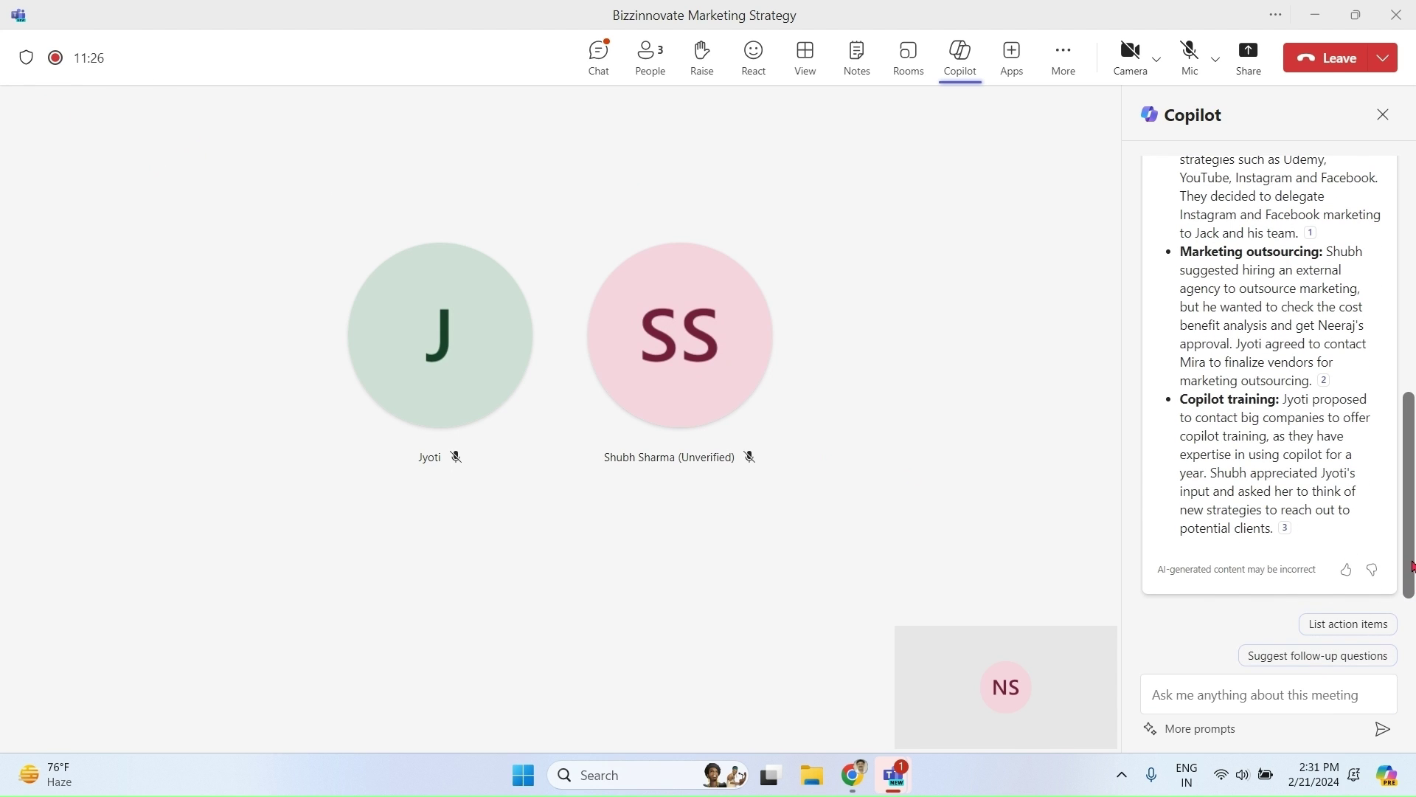
left_click_drag(1412, 570, 1411, 514)
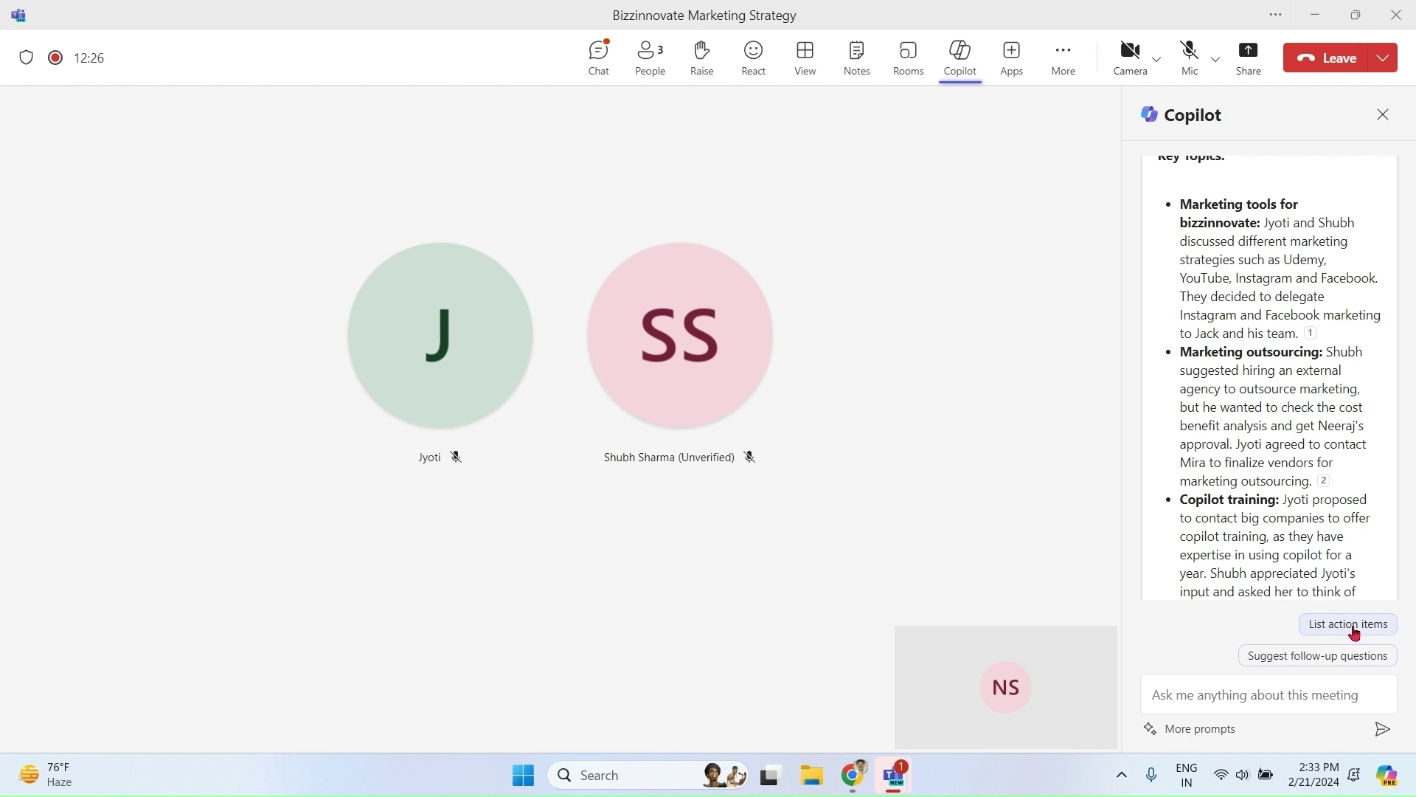
Step: Ask Copilot to list the meeting's action items
left_click(1353, 626)
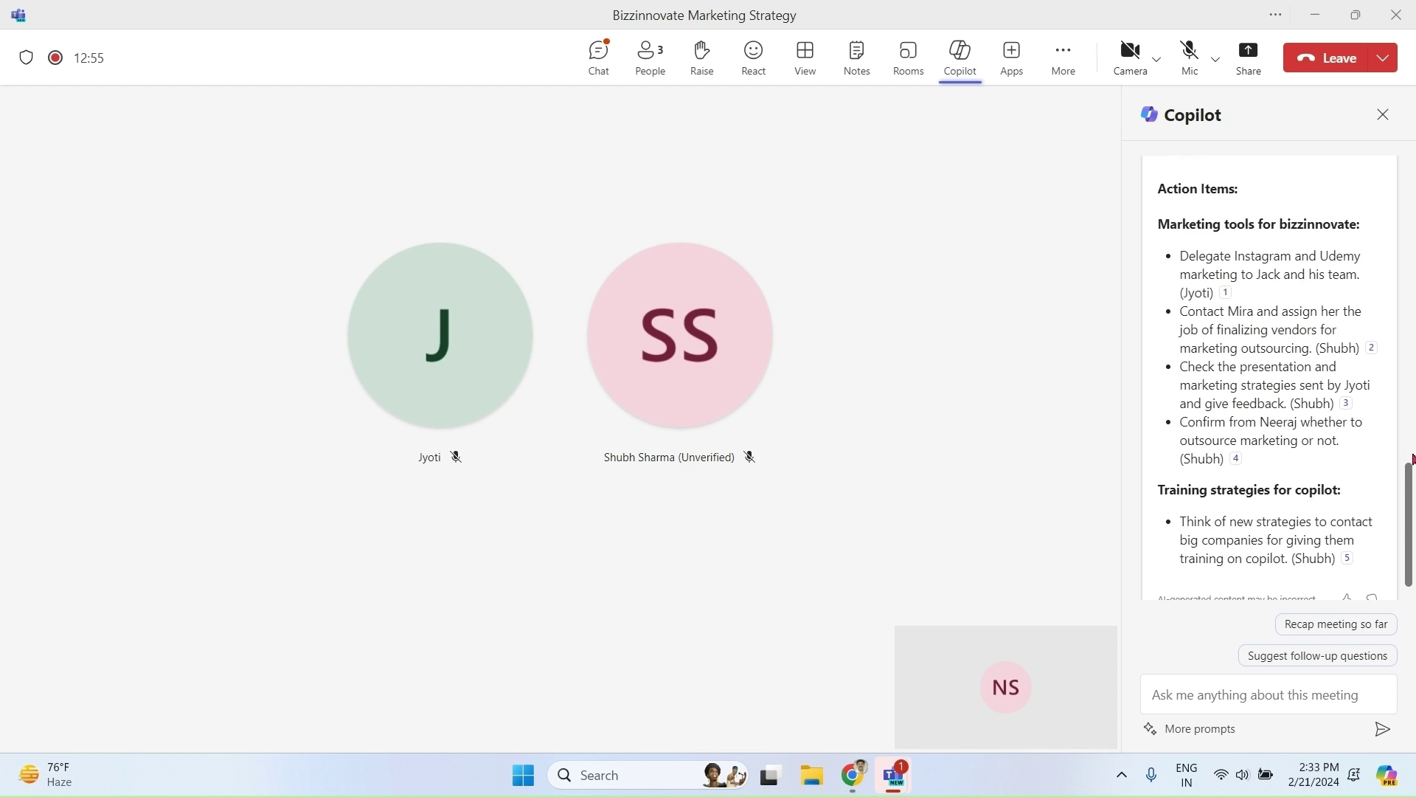
scroll(1411, 494, "down", 1)
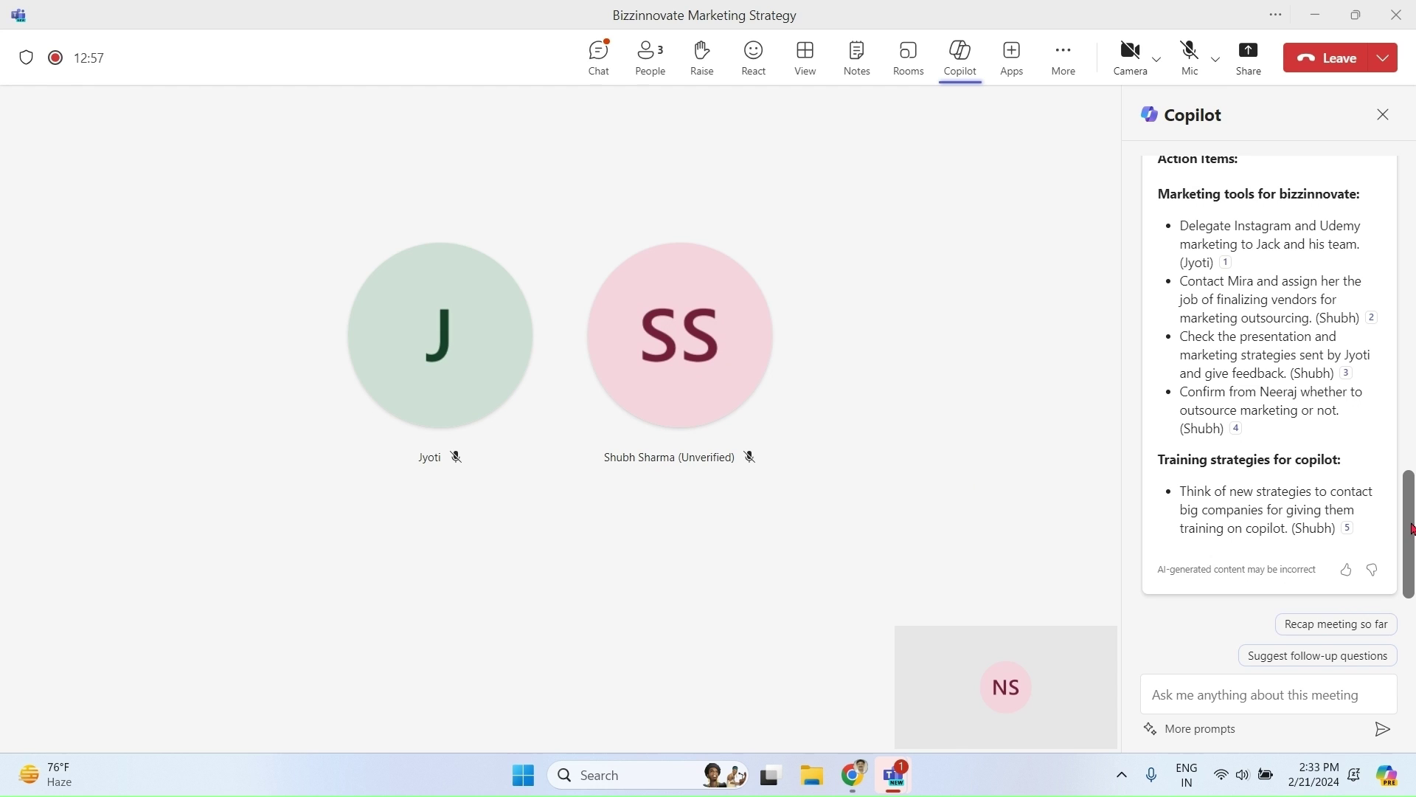
scroll(1411, 501, "up", 1)
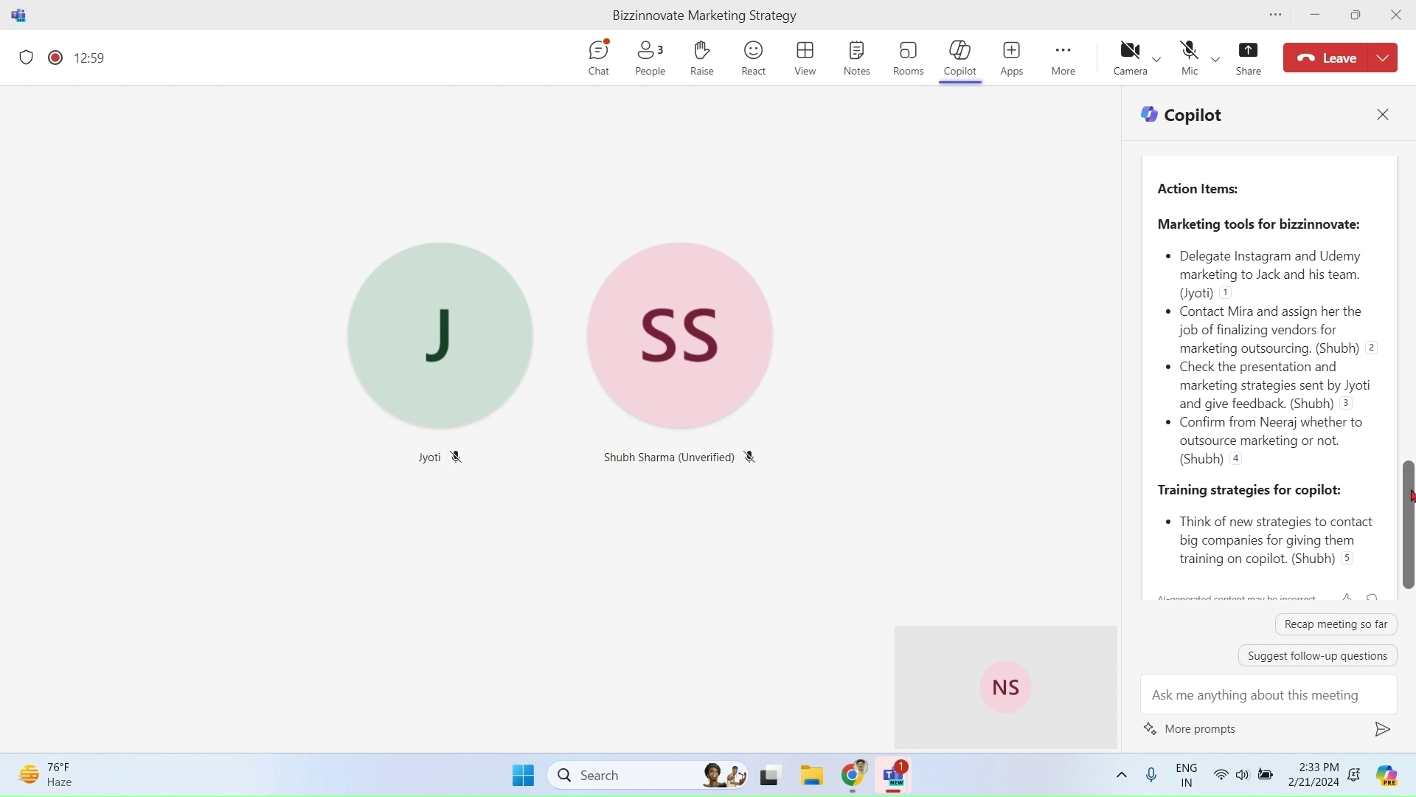
Step: Have Copilot suggest follow-up questions about Instagram marketing and outsourcing to an agency
left_click(1318, 659)
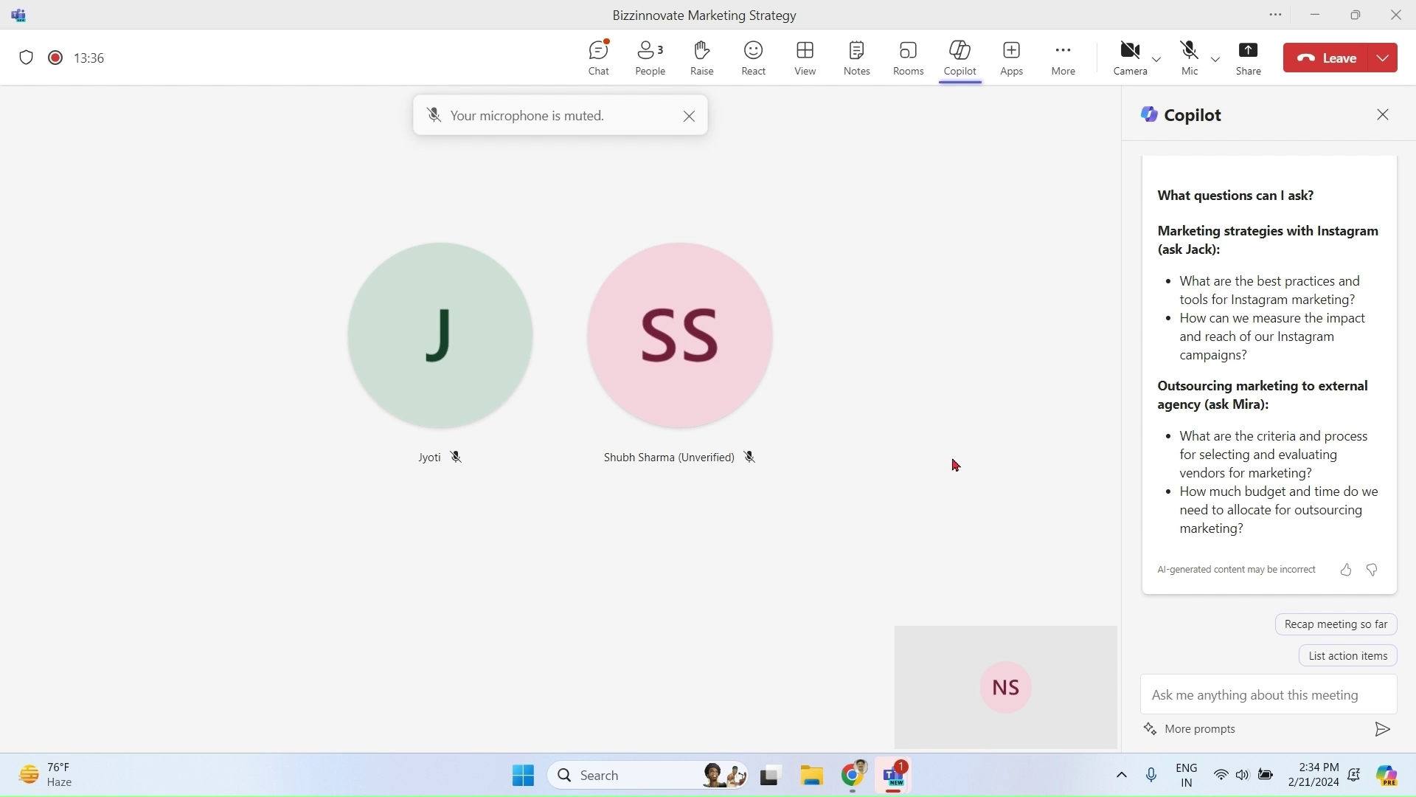
left_click_drag(1316, 200, 1162, 197)
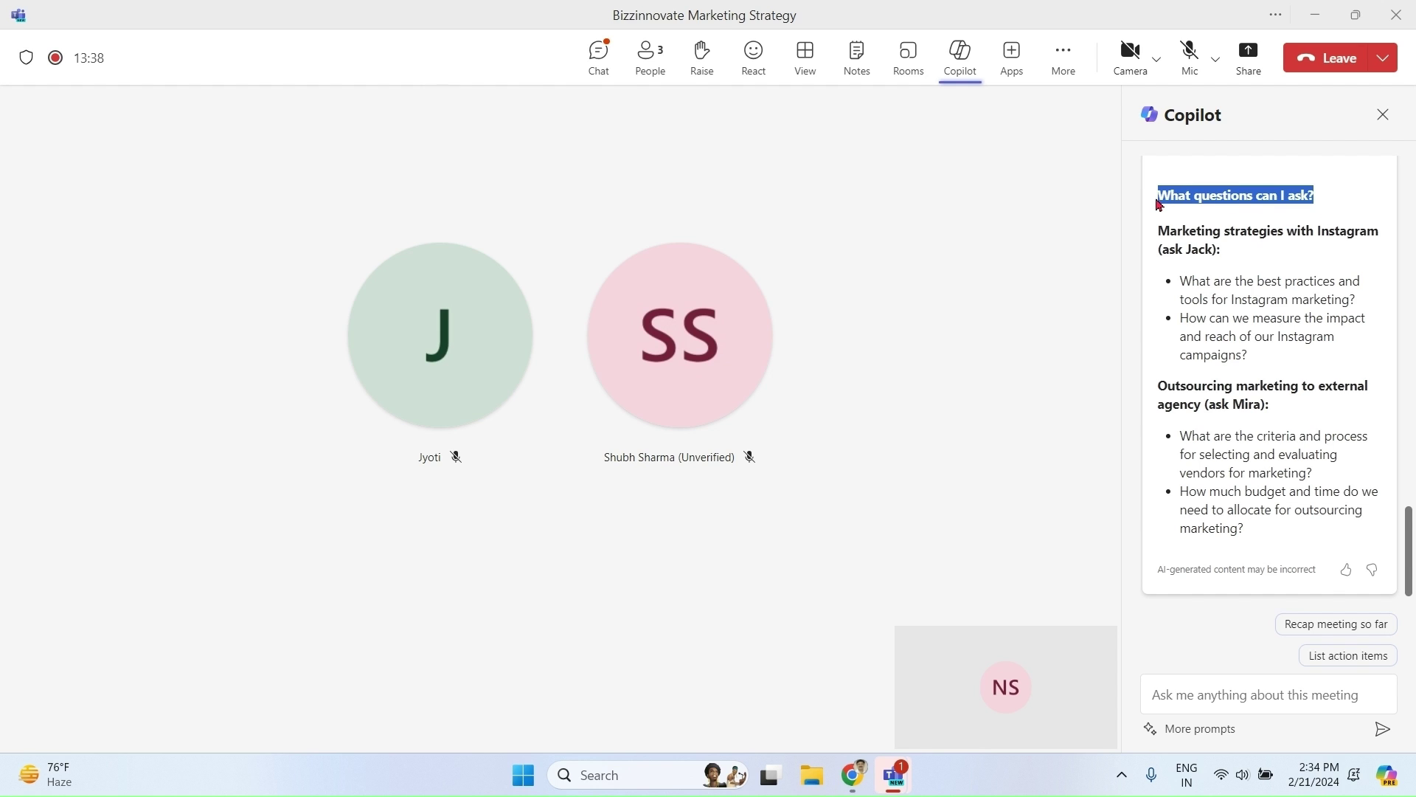
left_click(980, 307)
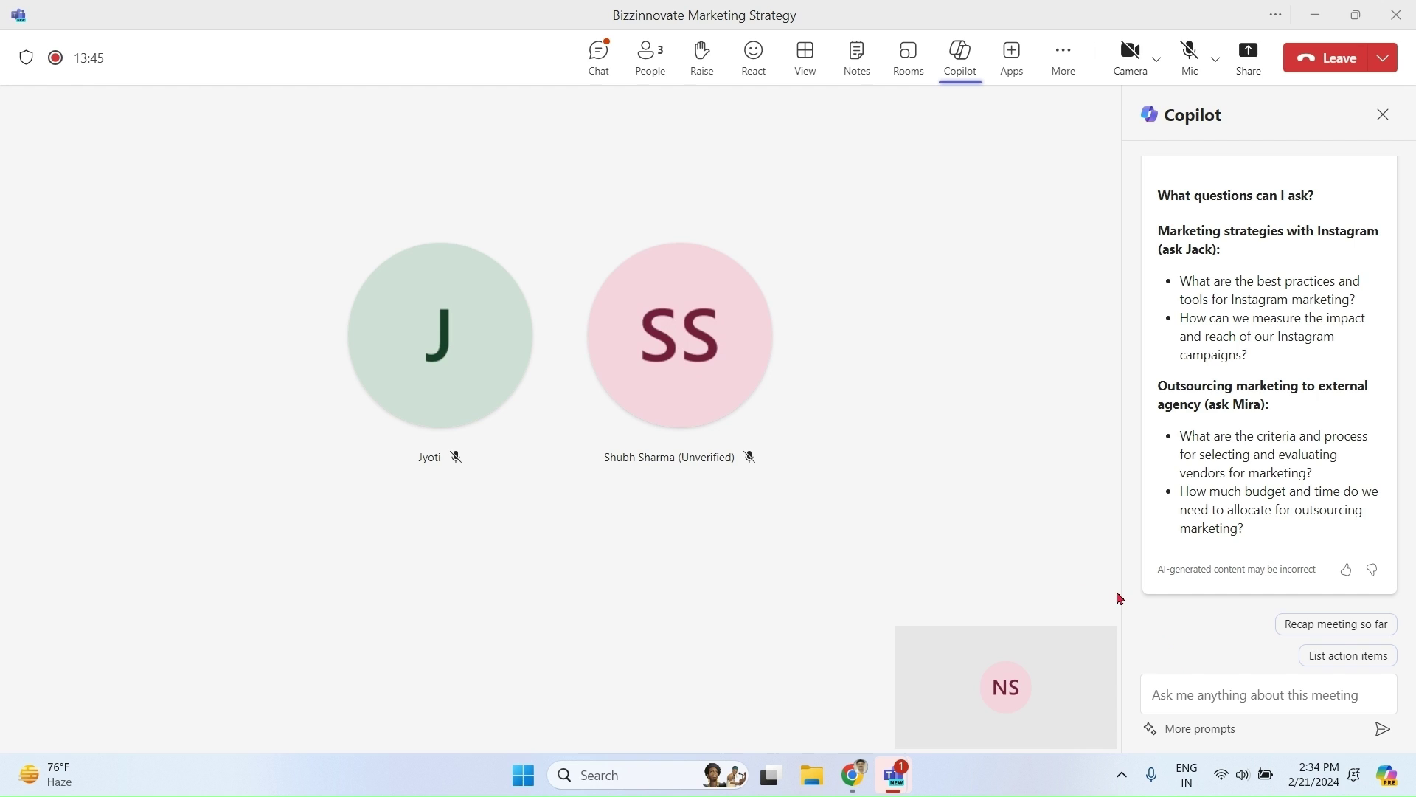
left_click(1197, 730)
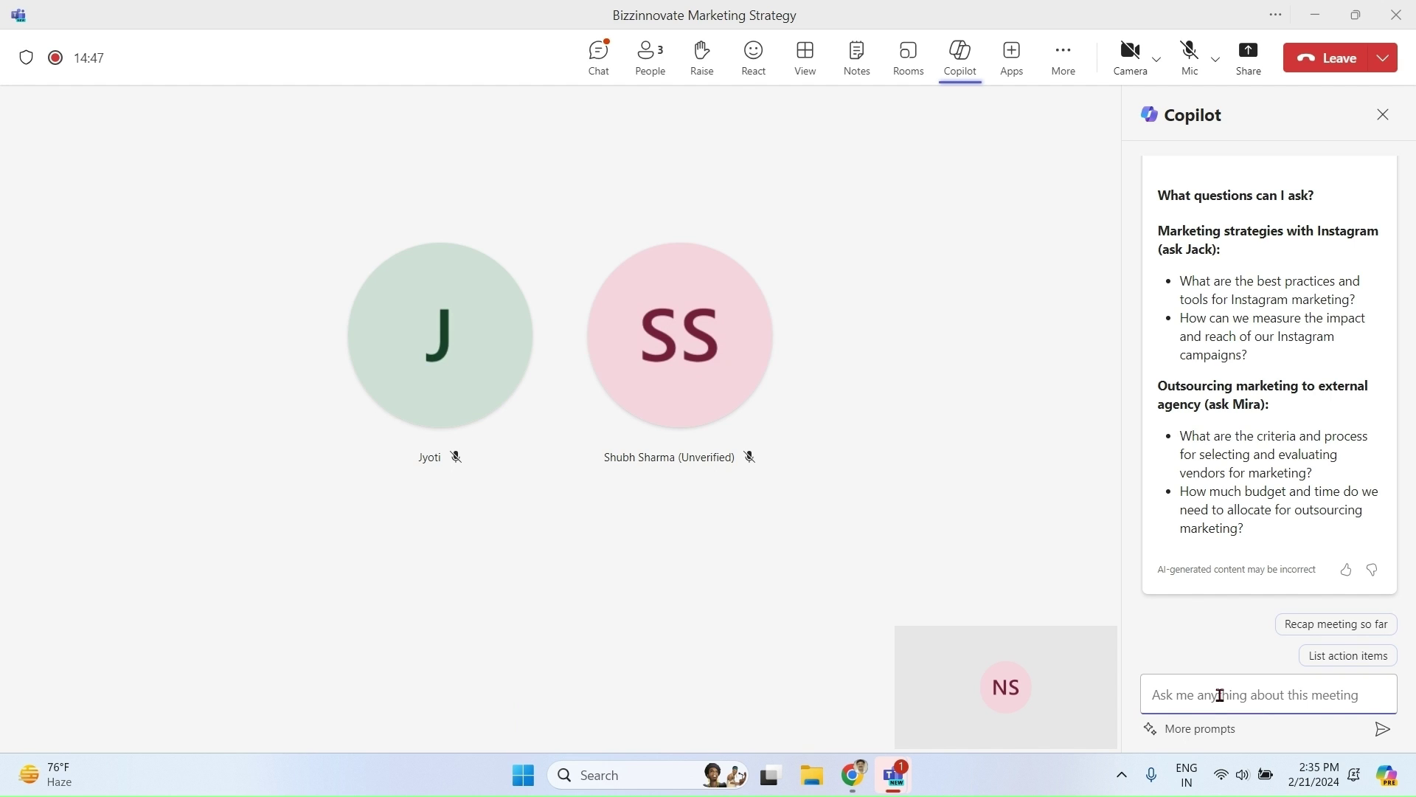
Step: Ask Copilot for a table of the four discussed ideas with pros, cons and transcript references
key("ctrl+v")
key("Home")
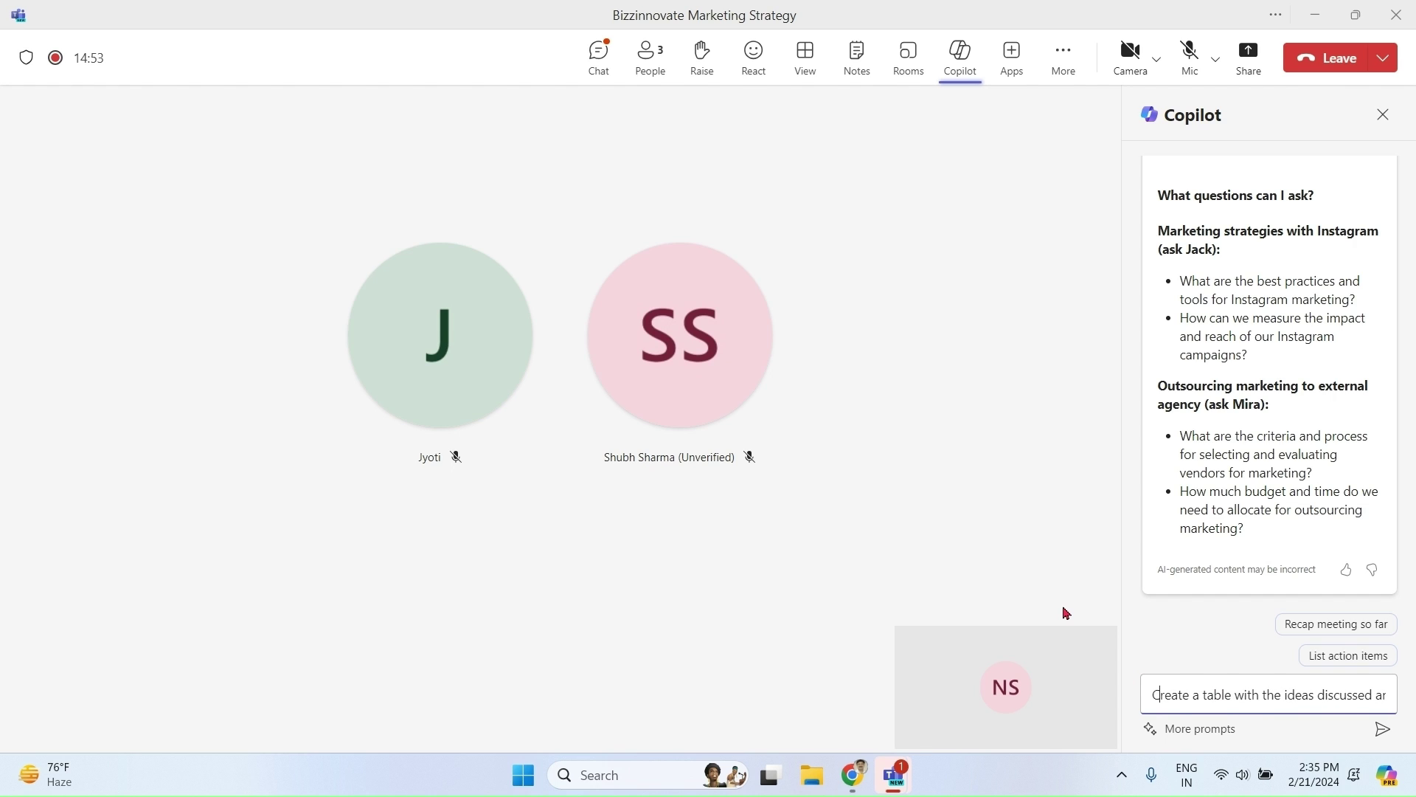
key("Right")
key("Right")
key("Right")
key("Right")
key("Right")
key("Right")
key("Right")
key("Right")
key("Right")
key("Right")
key("Right")
key("Right")
key("Right")
key("Right")
key("Right")
key("Right")
key("Right")
key("Right")
key("Right")
key("Right")
key("Right")
key("Right")
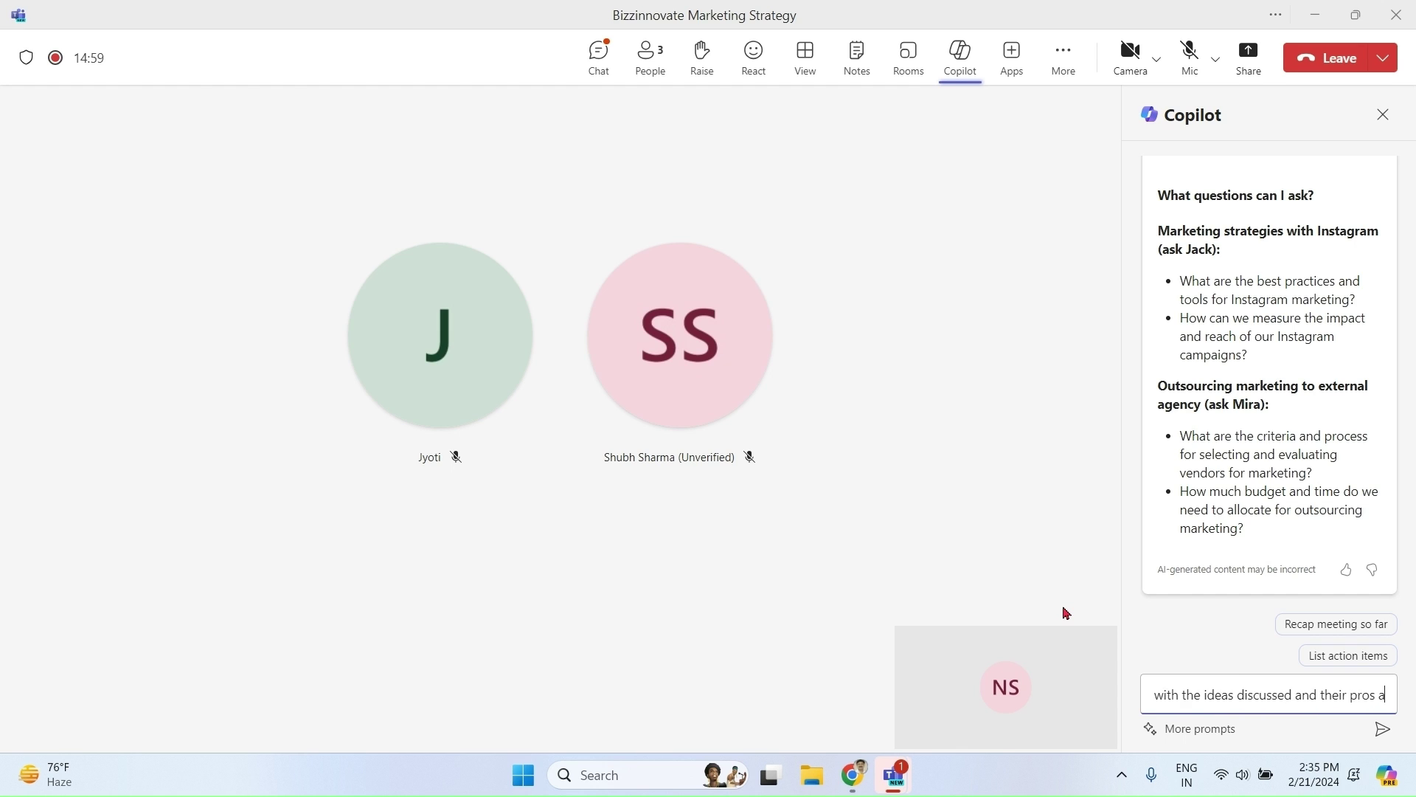
key("Right")
key("Right")
key("Right")
key("Right")
key("Right")
key("Right")
key("Right")
key("Right")
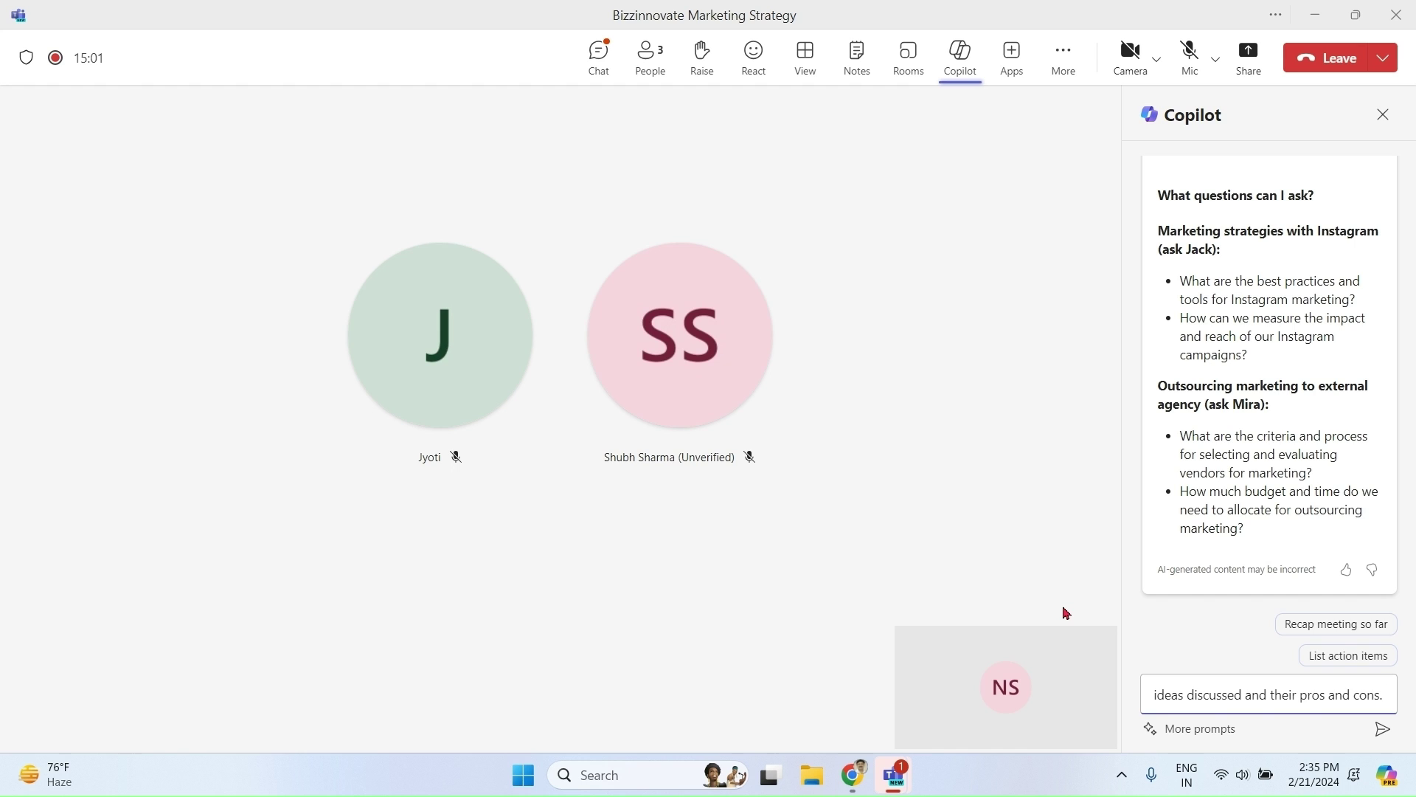
left_click(1383, 729)
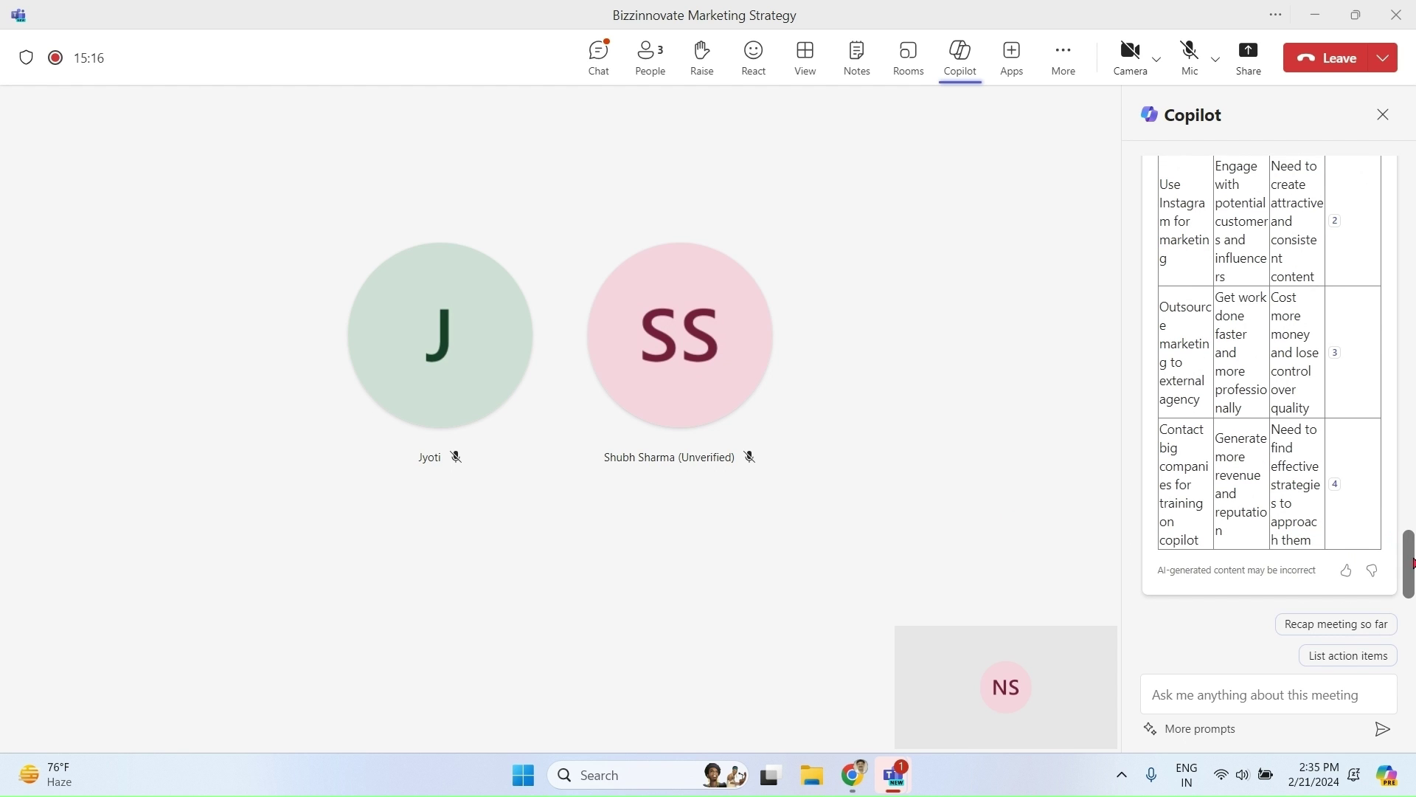
left_click_drag(1413, 563, 1412, 525)
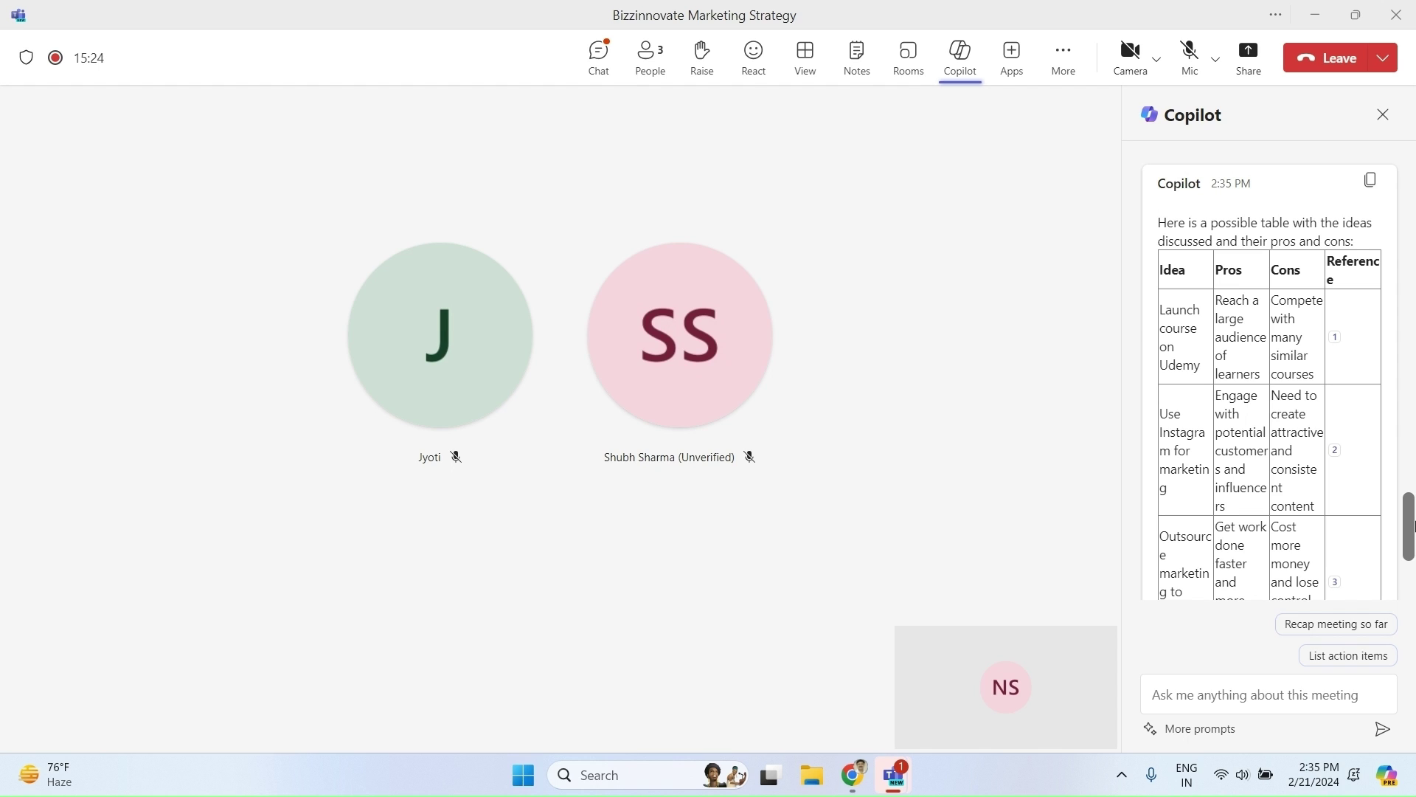
mouse_move(1339, 343)
scroll(1221, 494, "down", 3)
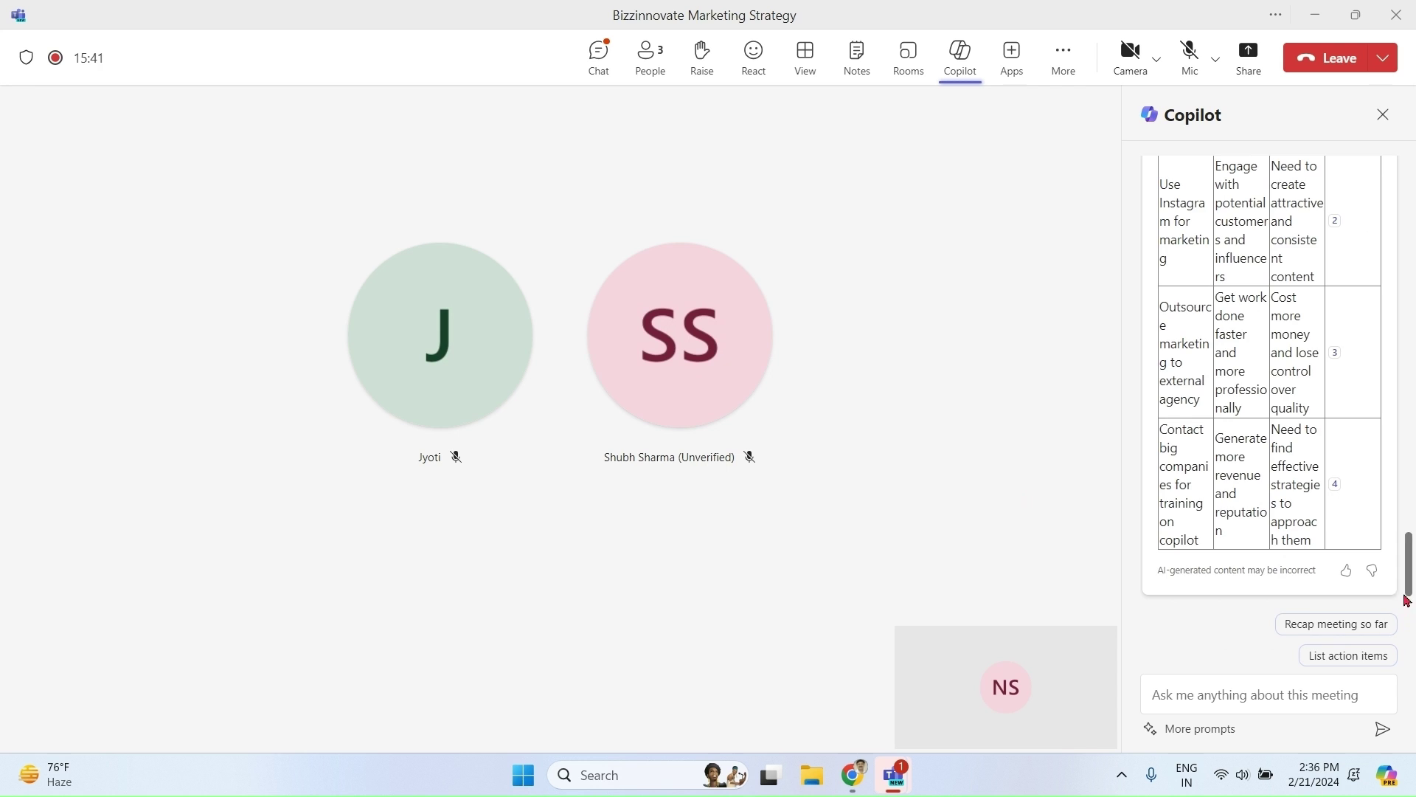
left_click_drag(1410, 587, 1410, 546)
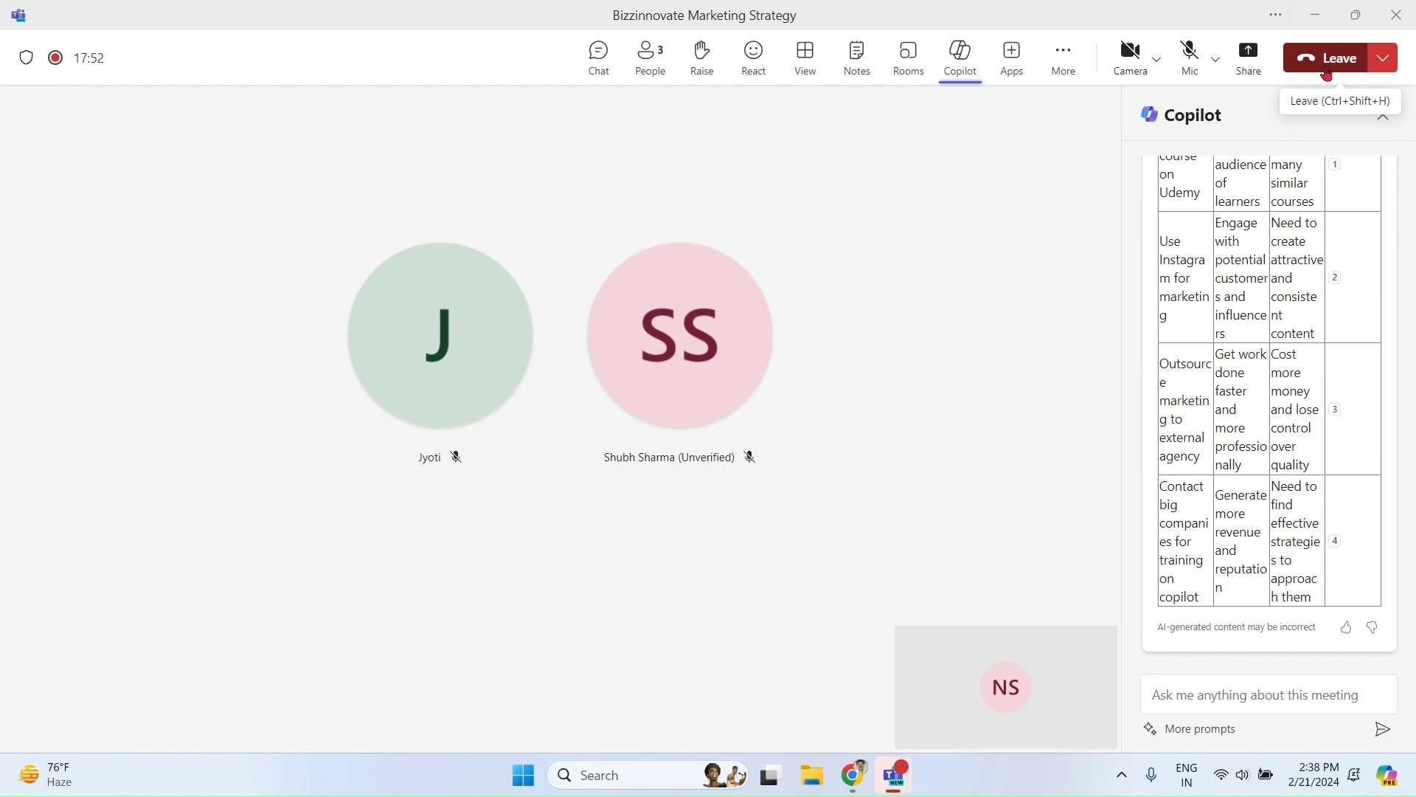
Step: Leave the call, returning to the Bizzinnovate Marketing Strategy meeting details page
left_click(1326, 73)
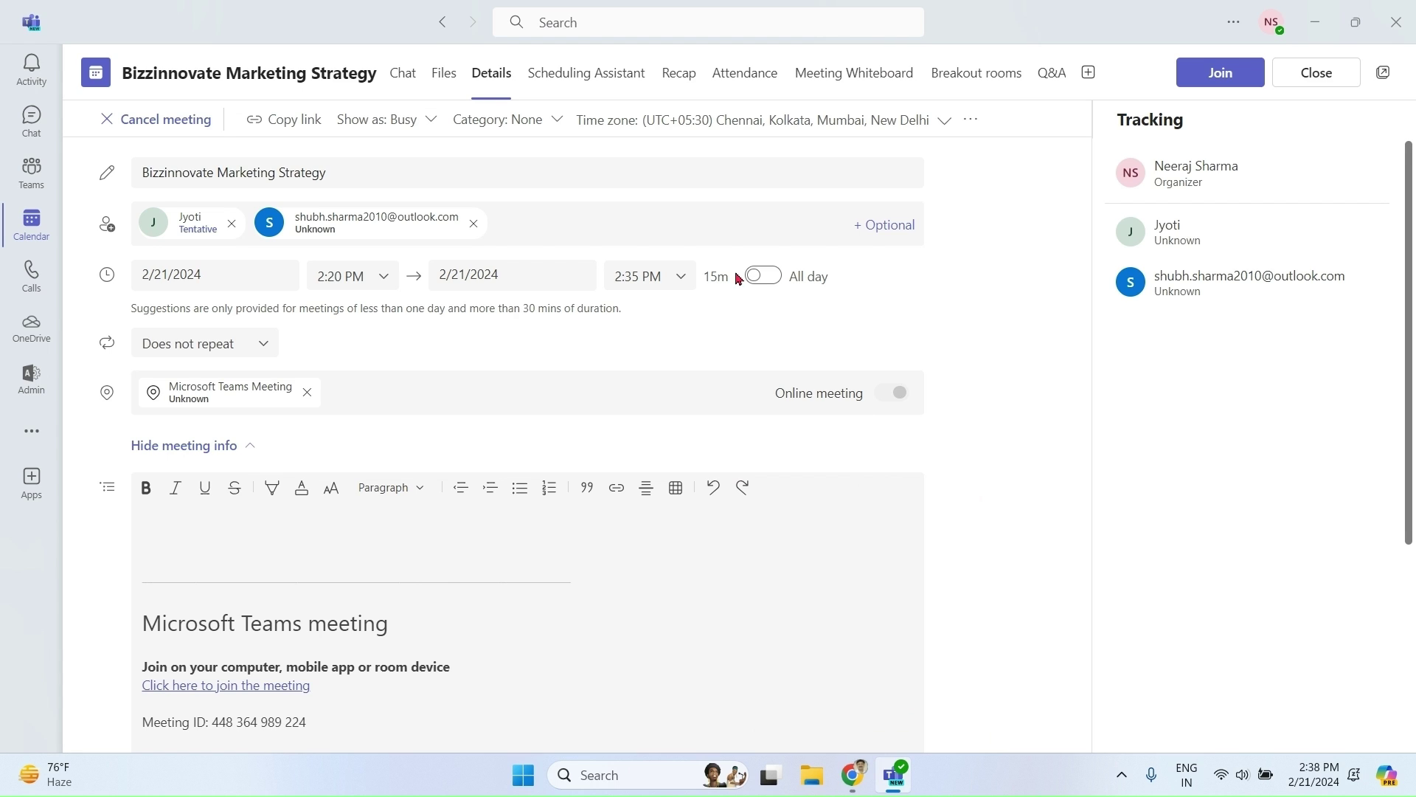
Step: View the meeting recap's Mentions, Transcript and AI notes sections
left_click(683, 83)
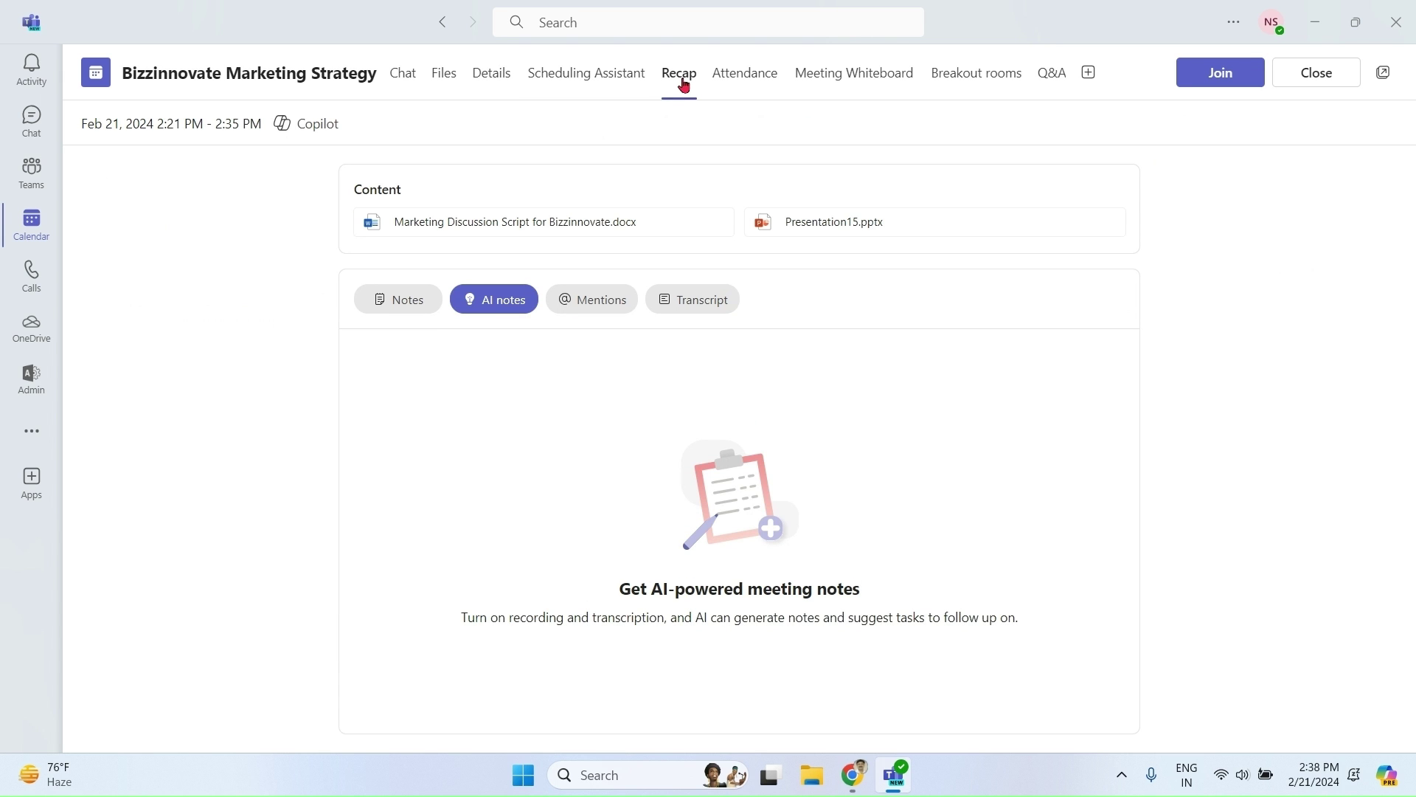
left_click(603, 300)
left_click(685, 303)
left_click(505, 303)
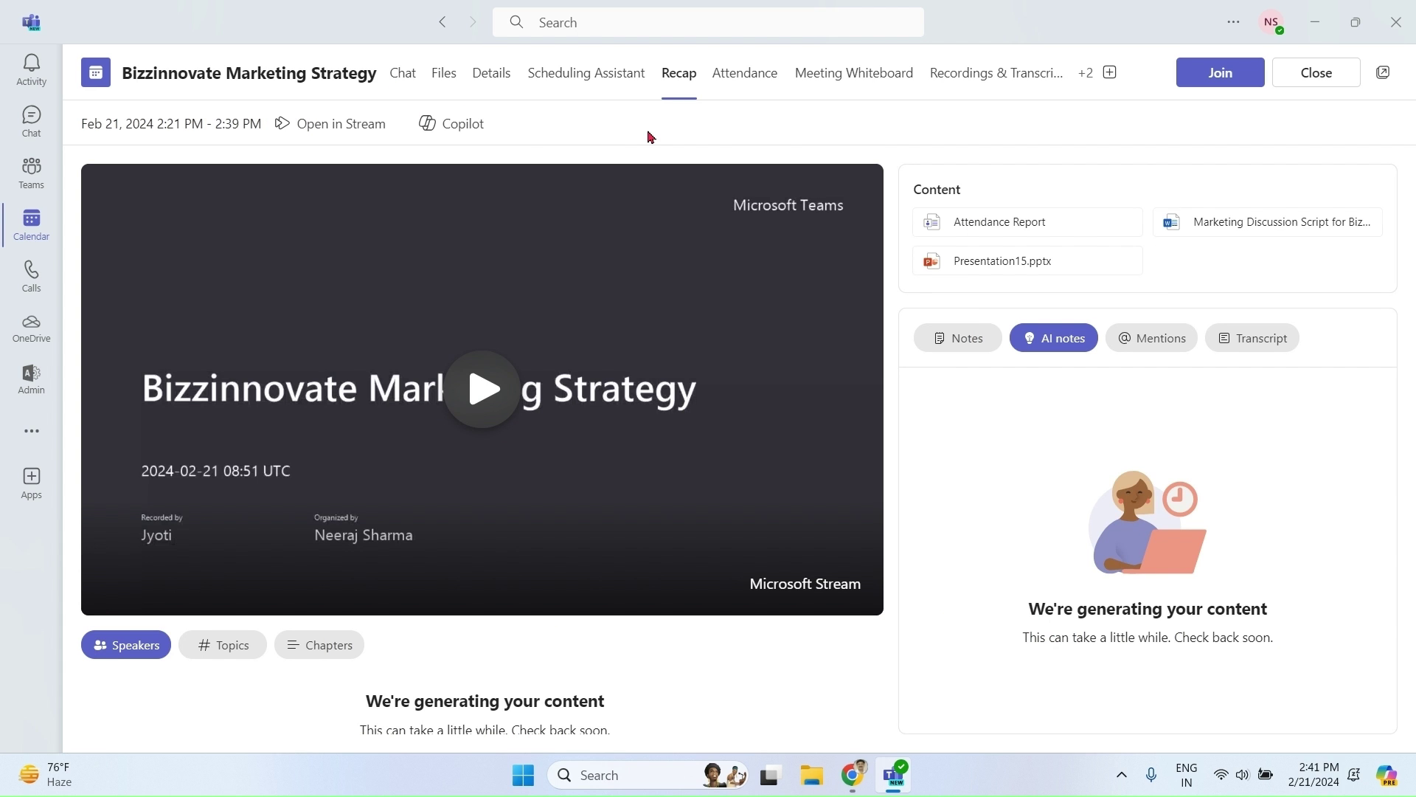
Step: Ask Copilot 'What questions were asked, answered, and unresolved?' and preview the cited transcript lines
left_click(465, 126)
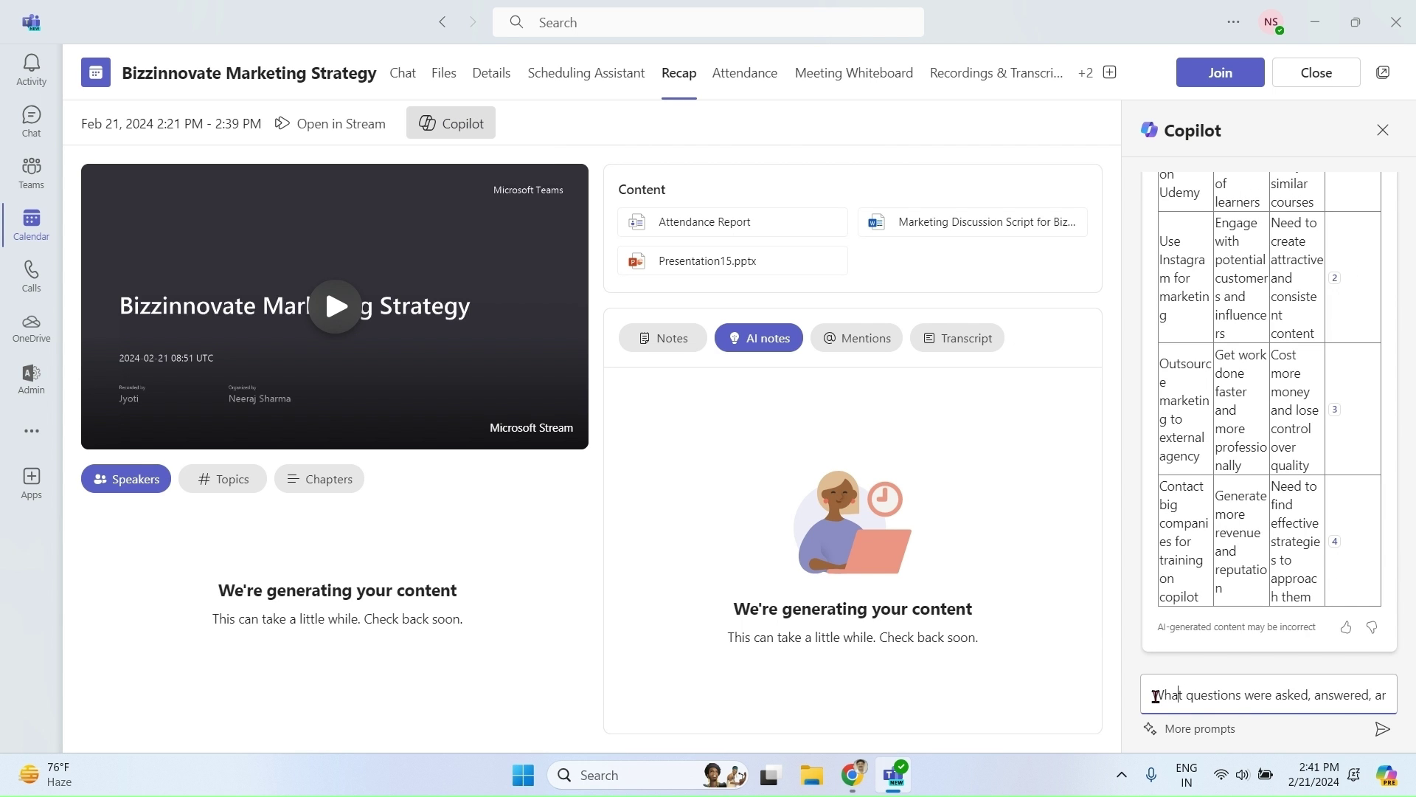
key("Right")
key("Right")
key("Right")
key("Right")
key("Right")
key("Right")
key("Right")
key("Right")
key("Right")
key("Right")
key("Right")
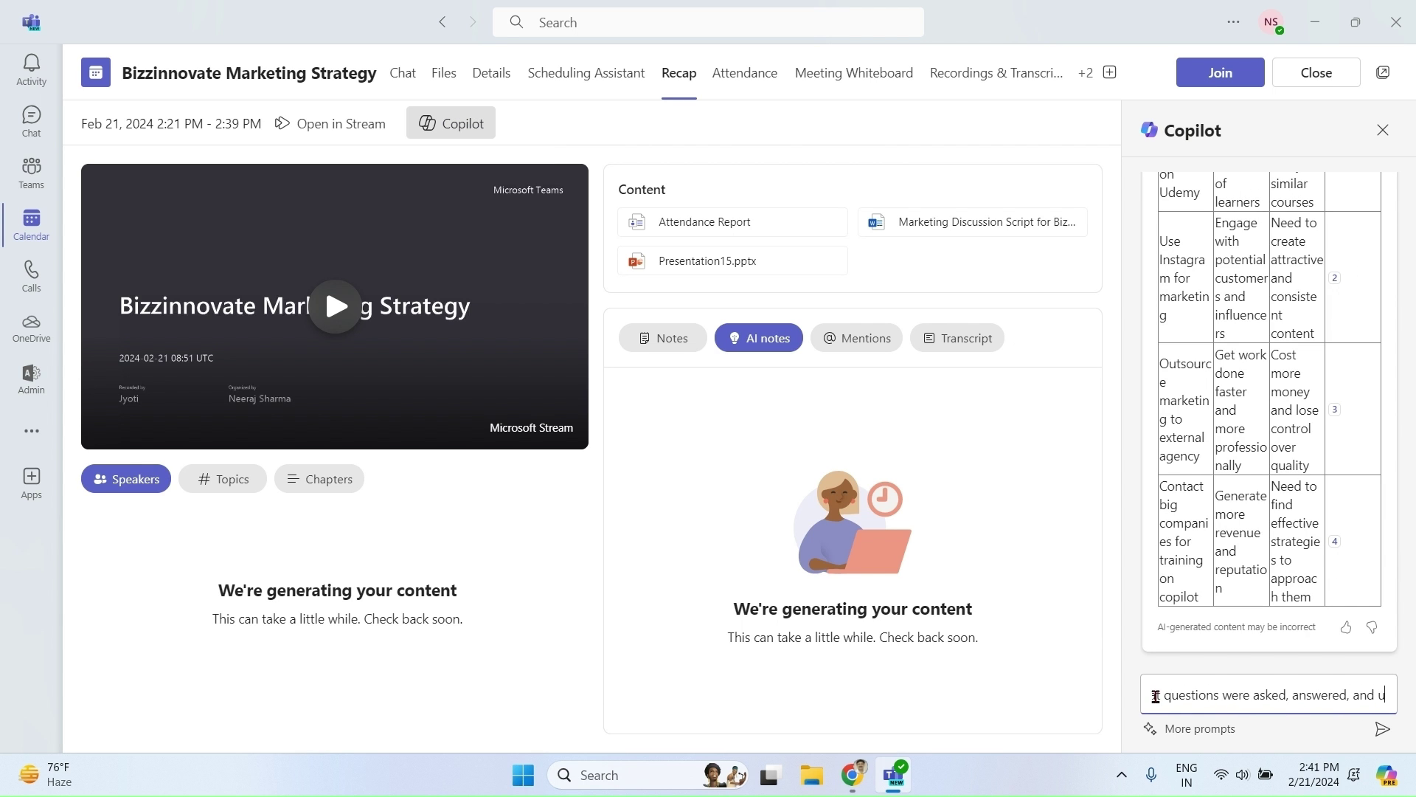
key("Right")
key("Right")
key("Right")
key("Right")
key("Right")
key("Right")
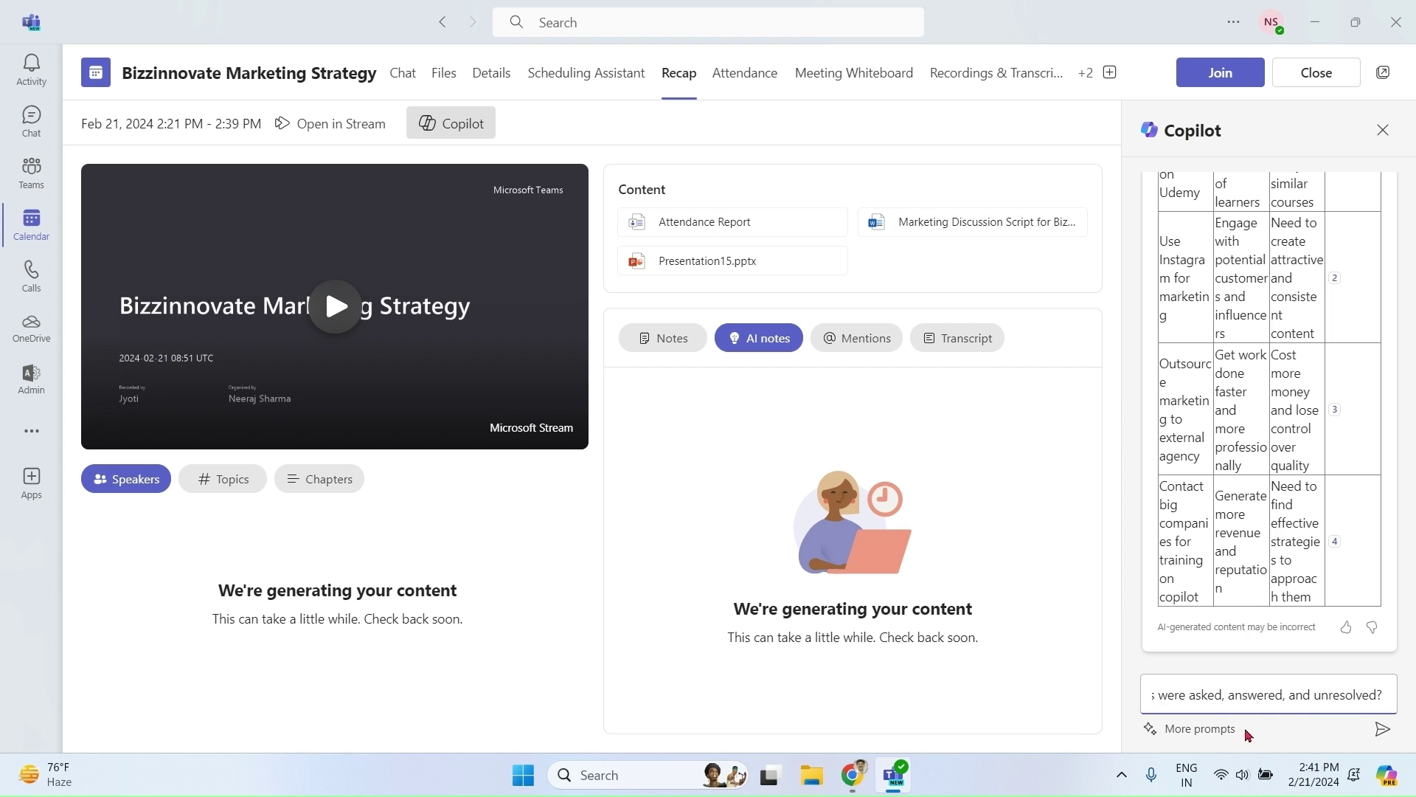
left_click(1382, 729)
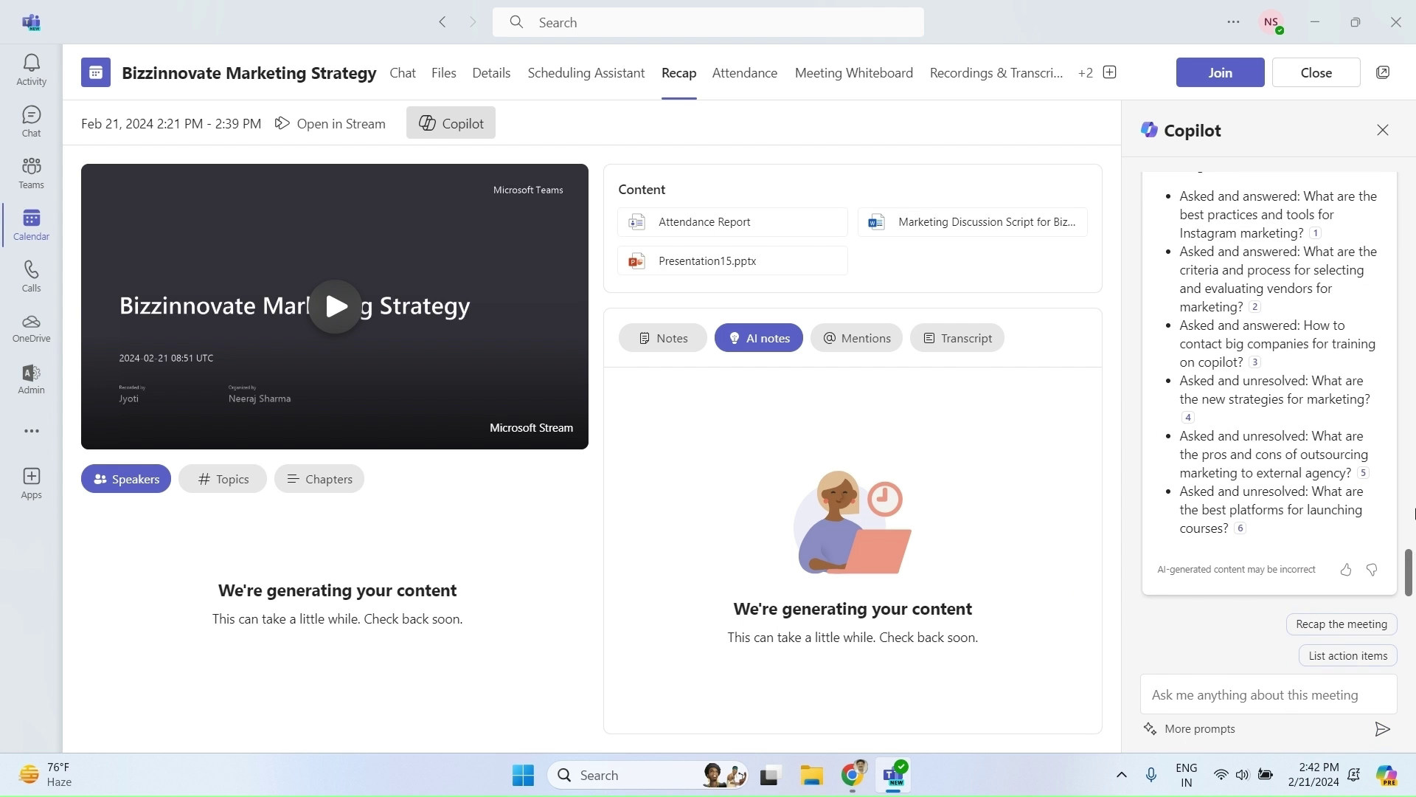
mouse_move(1409, 568)
left_mouse_down()
mouse_move(1409, 535)
mouse_move(1409, 559)
left_mouse_up()
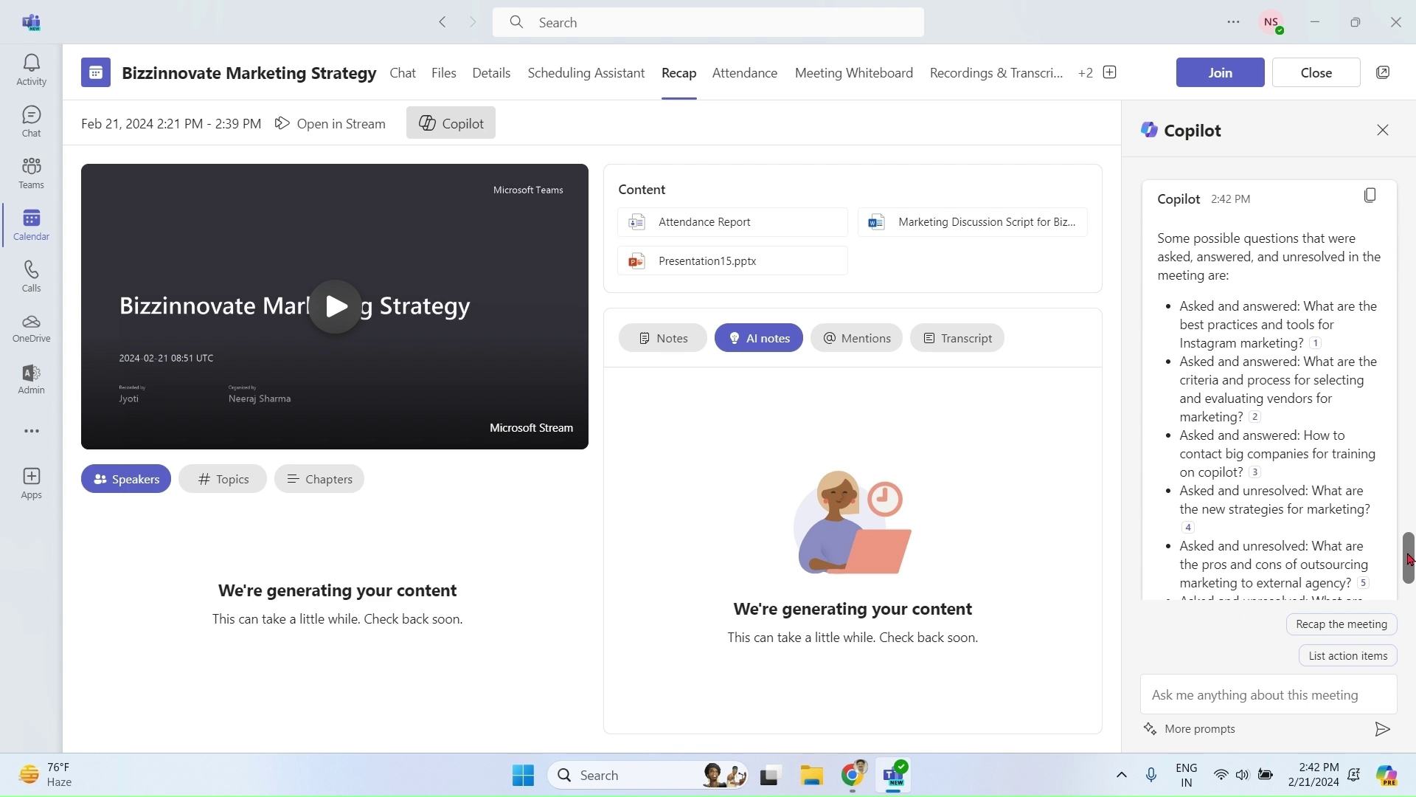
left_click_drag(1409, 559, 1409, 571)
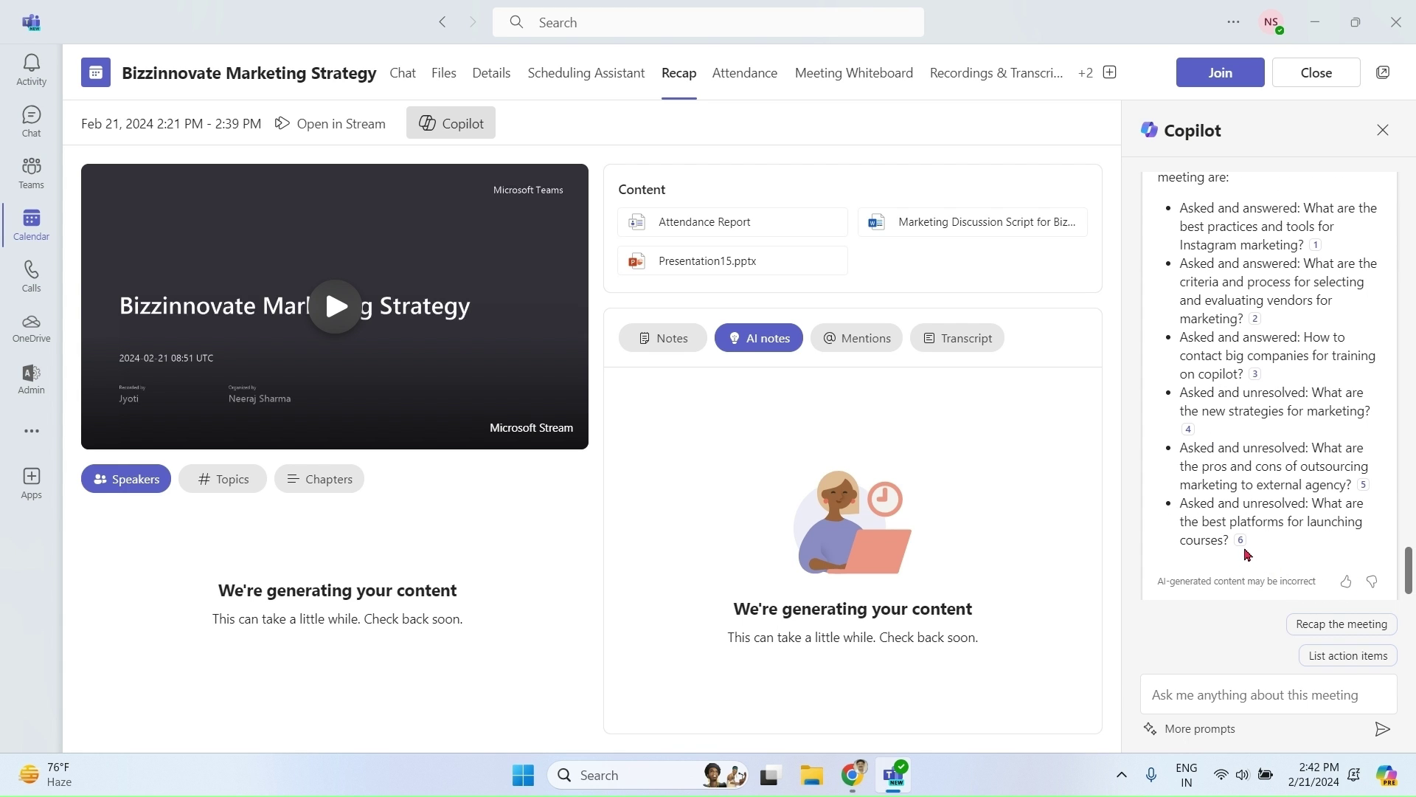
mouse_move(1244, 550)
Step: Ask Copilot for a less technical summary of the meeting
mouse_move(1193, 435)
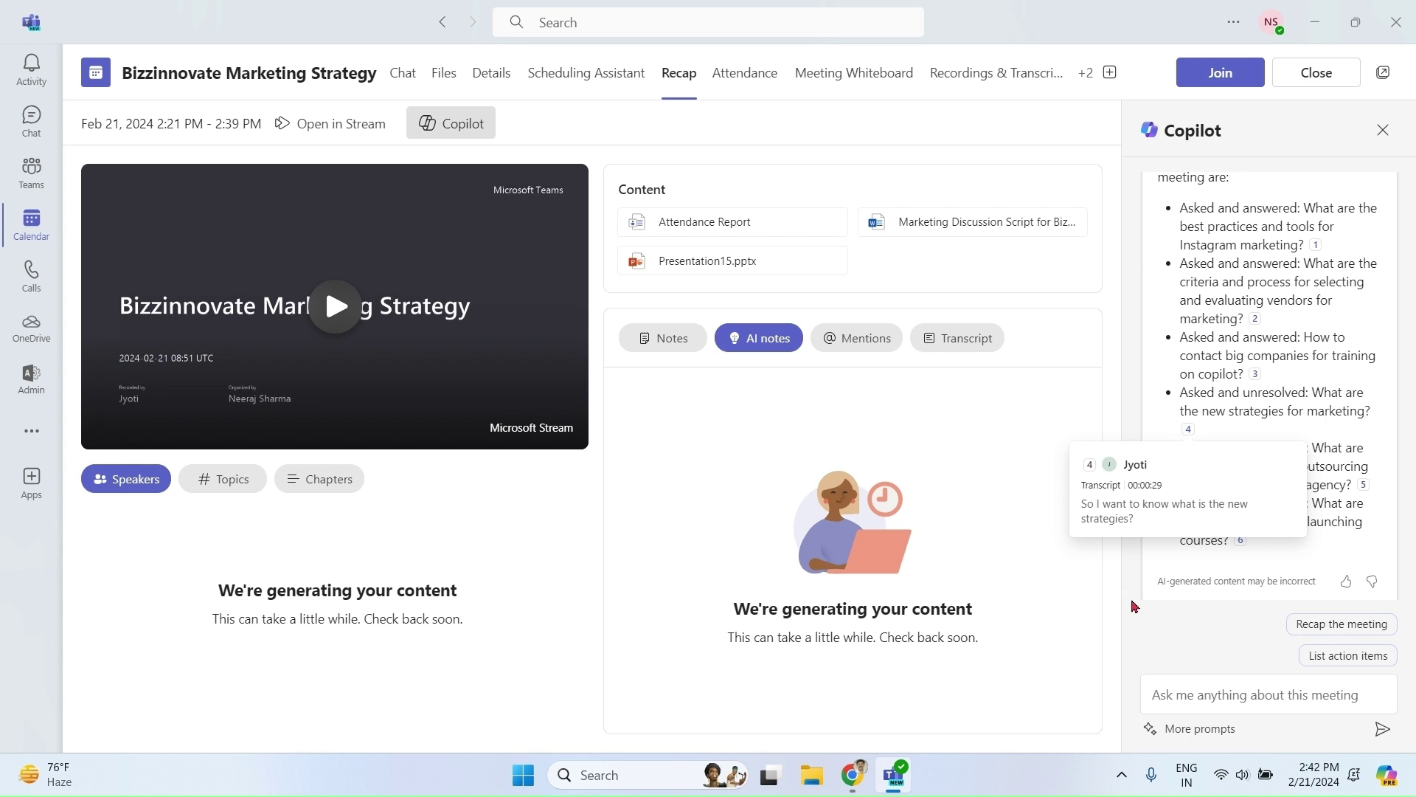
left_click(1171, 689)
key("ctrl+v")
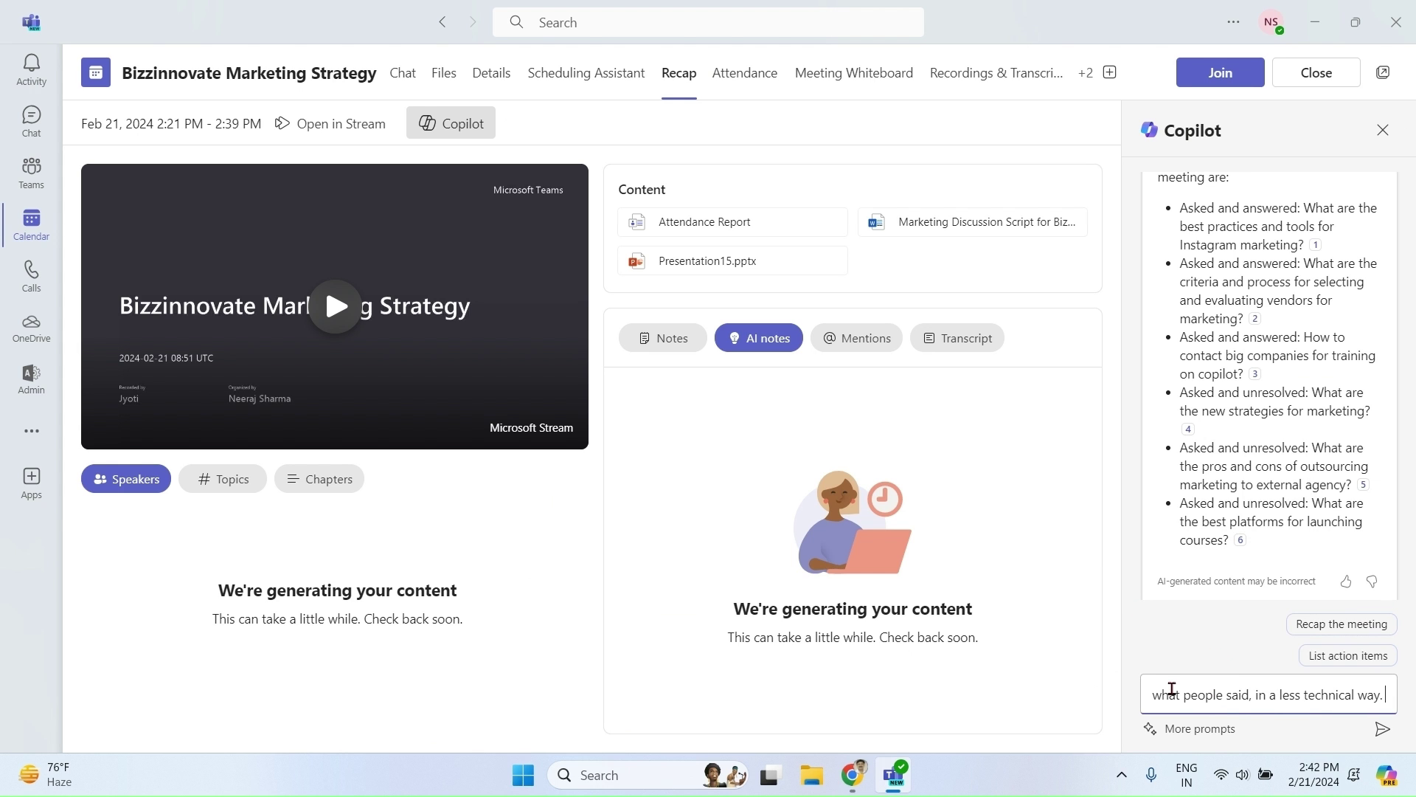
left_click(1383, 730)
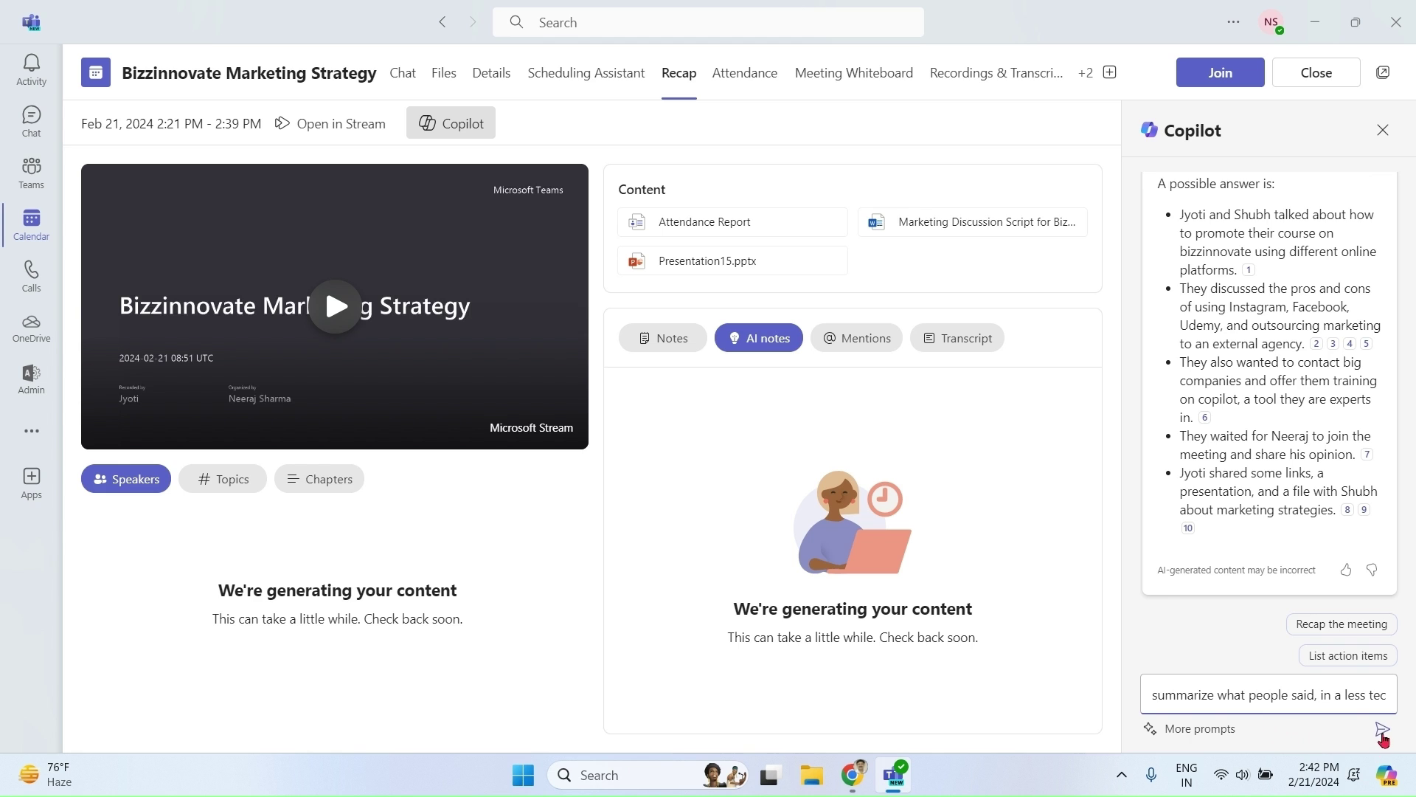
left_click(1383, 730)
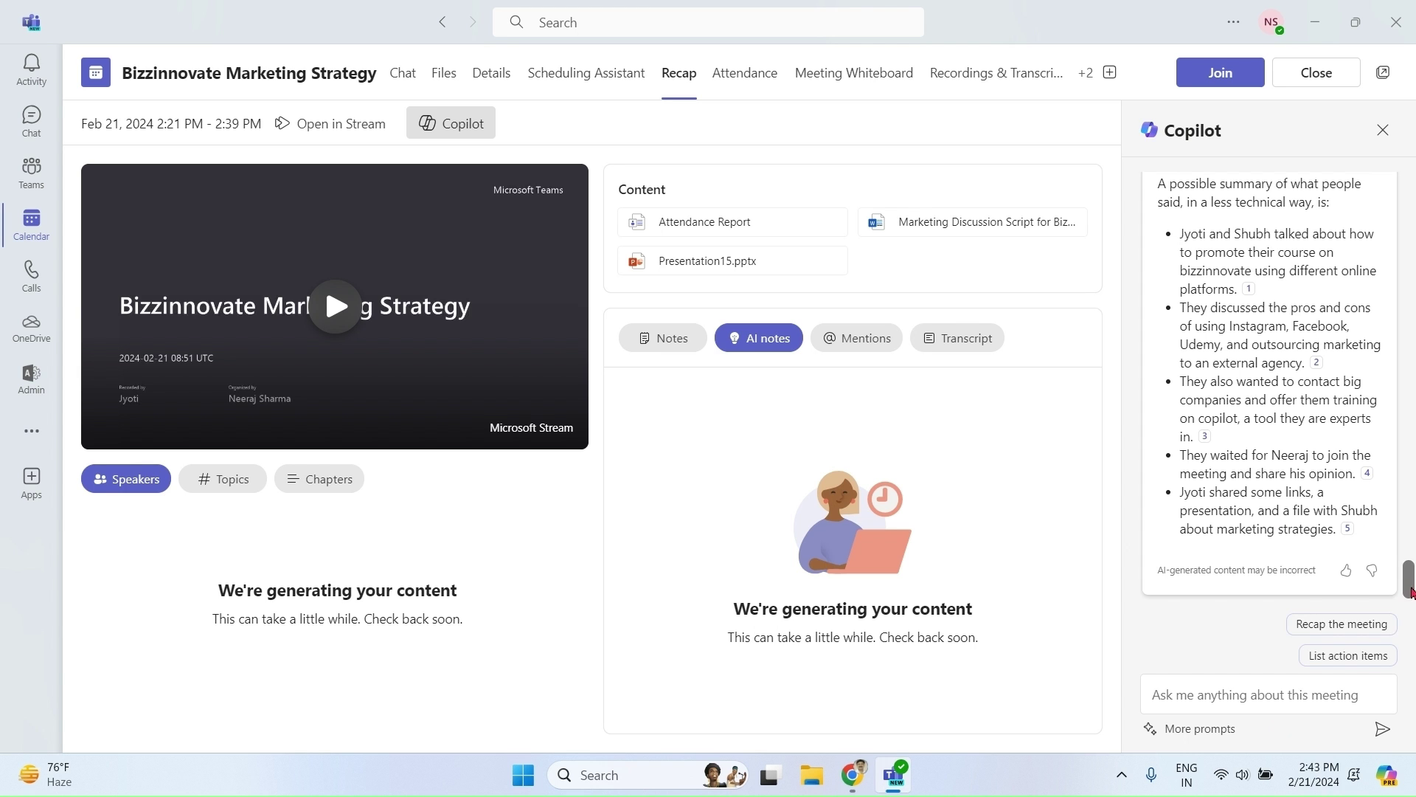
mouse_move(1409, 575)
left_mouse_down()
mouse_move(1409, 555)
mouse_move(1409, 583)
left_mouse_up()
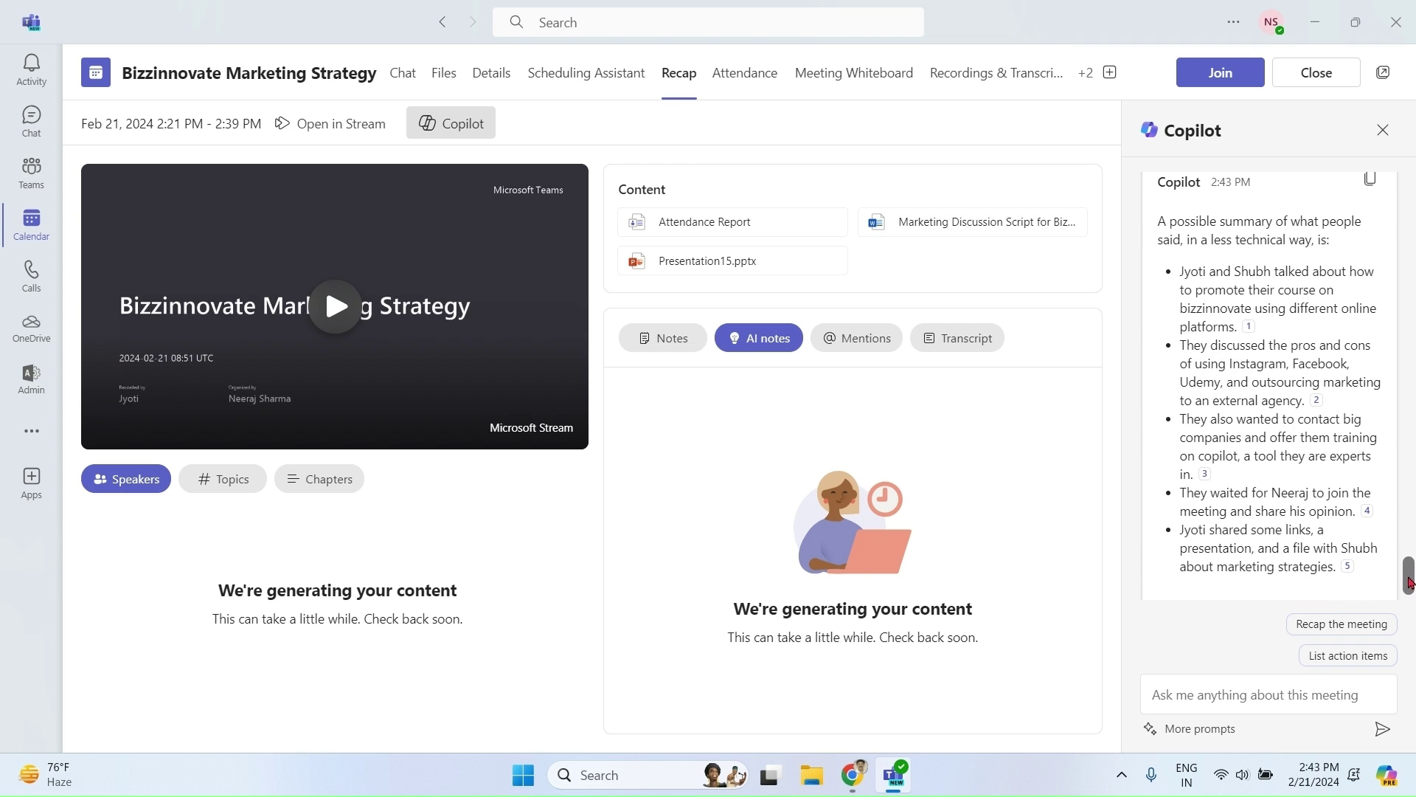
Step: Have Copilot draft a participant email, 'Marketing strategies for bizzinnovate course', with summary and action items
left_click(1162, 694)
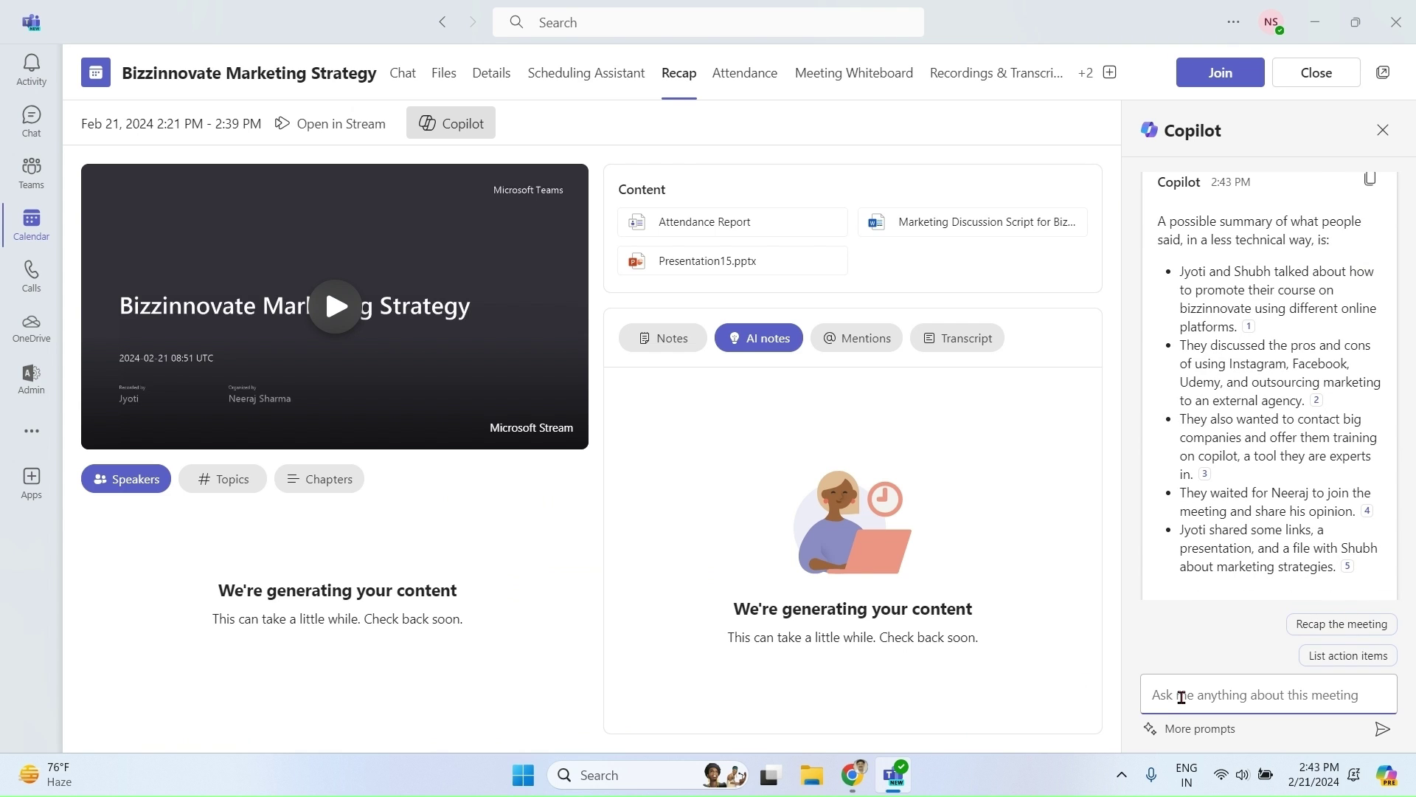
key("ctrl+v")
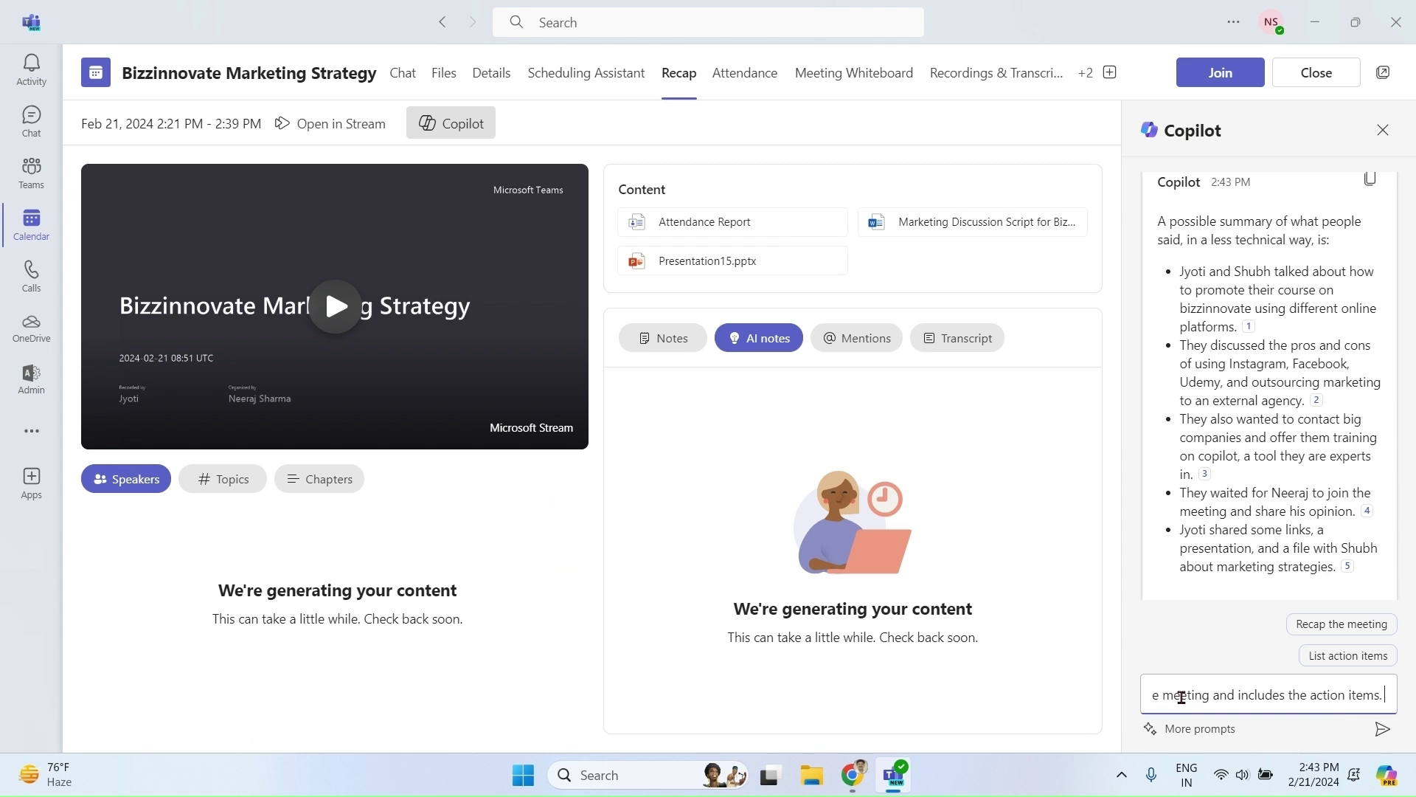
left_click(1381, 731)
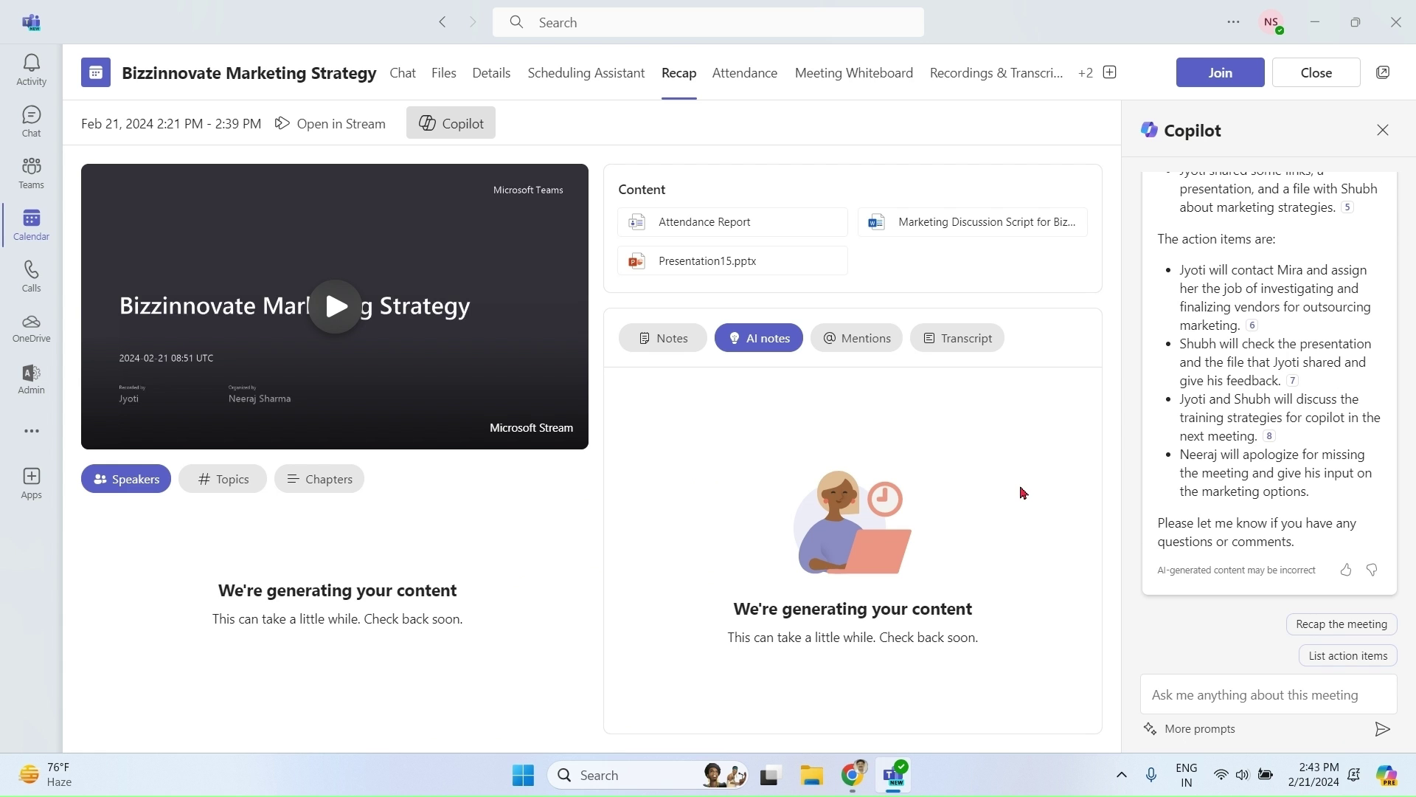
left_click_drag(1410, 589, 1408, 533)
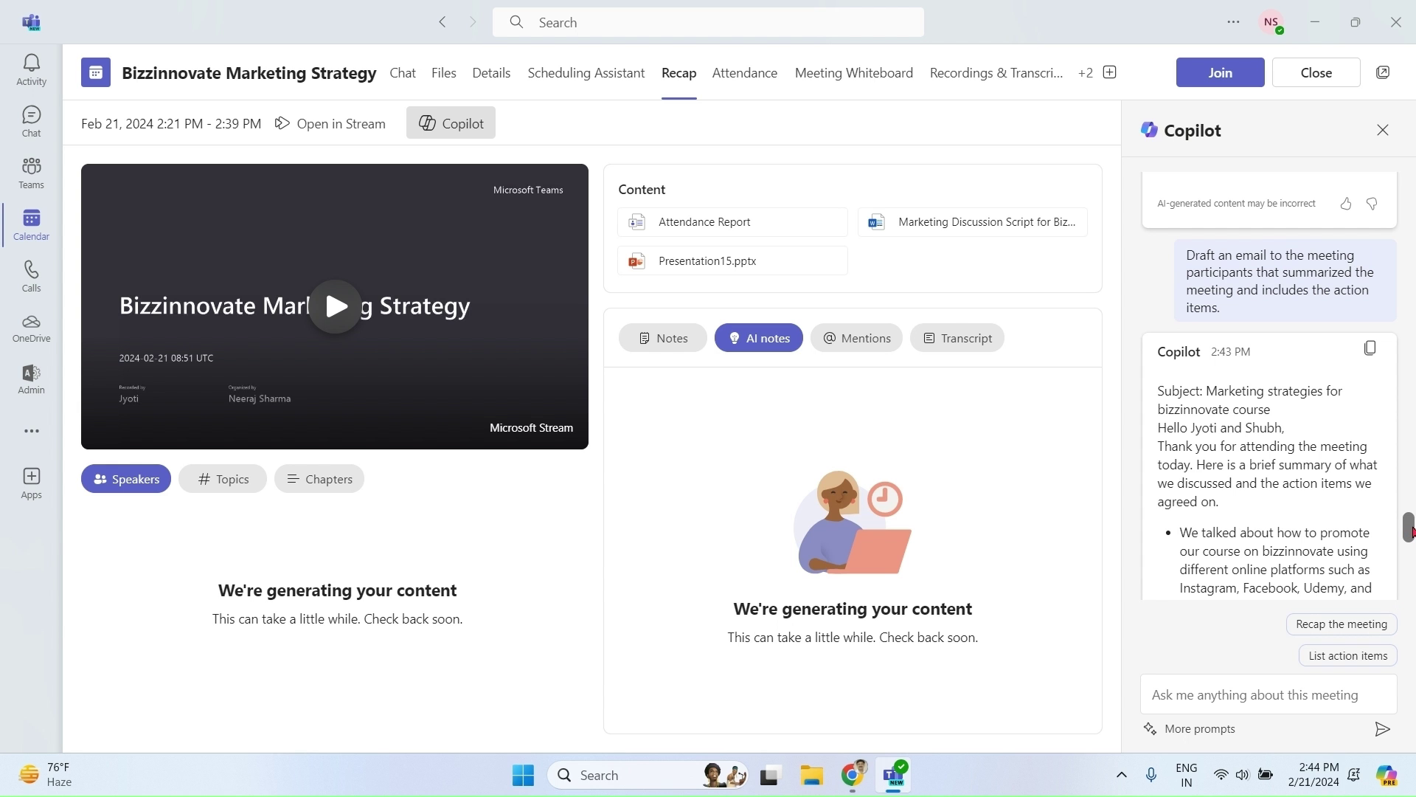
left_click_drag(1412, 532, 1413, 609)
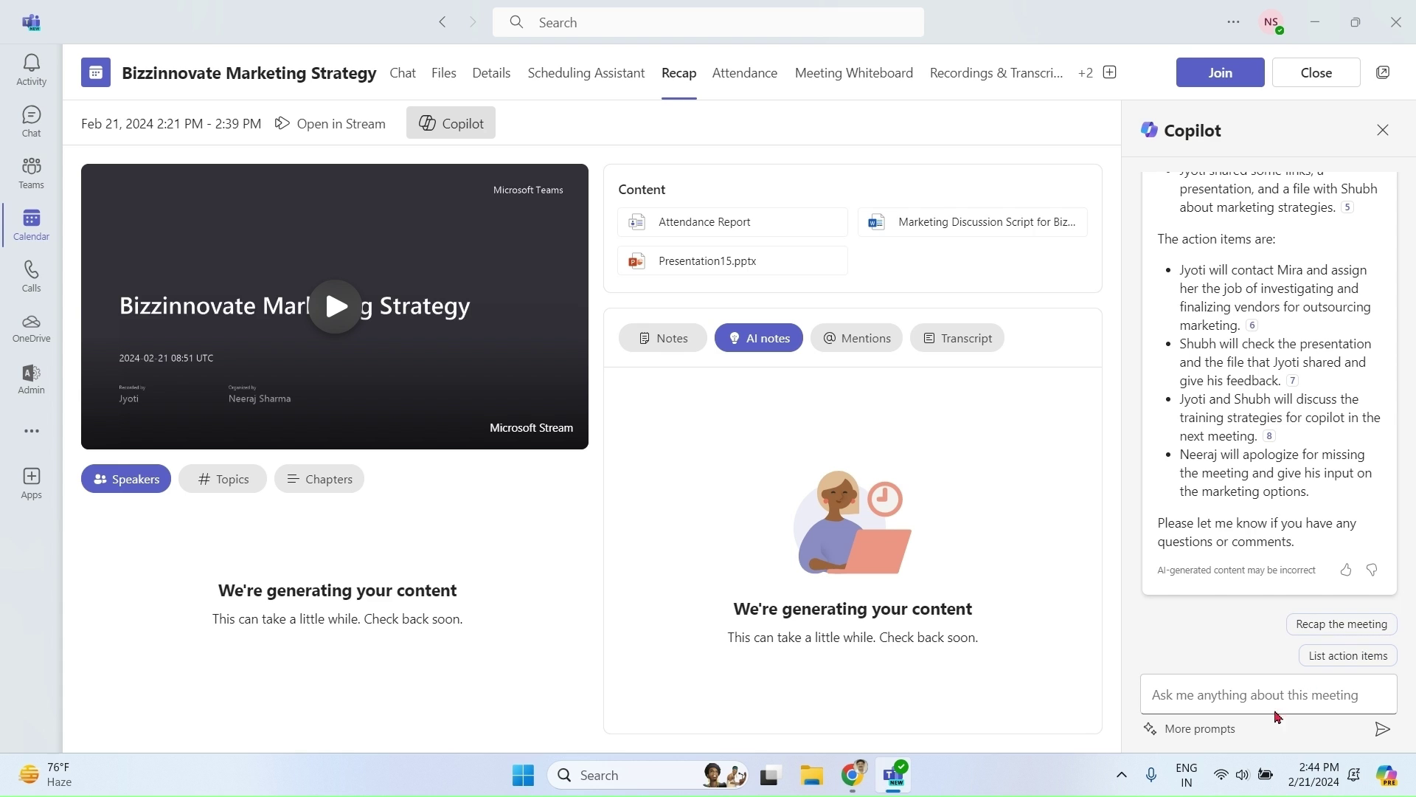
left_click(1211, 731)
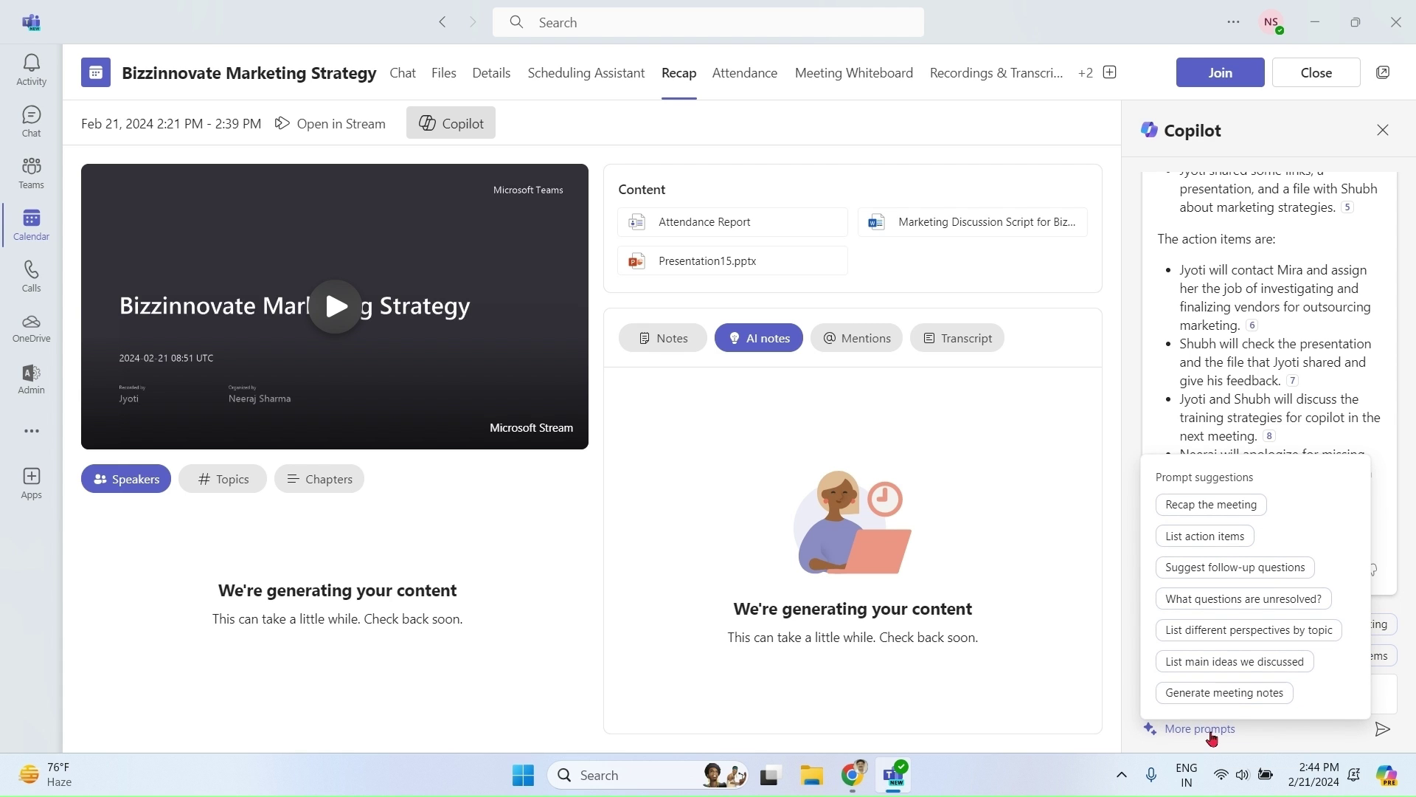
left_click(1299, 417)
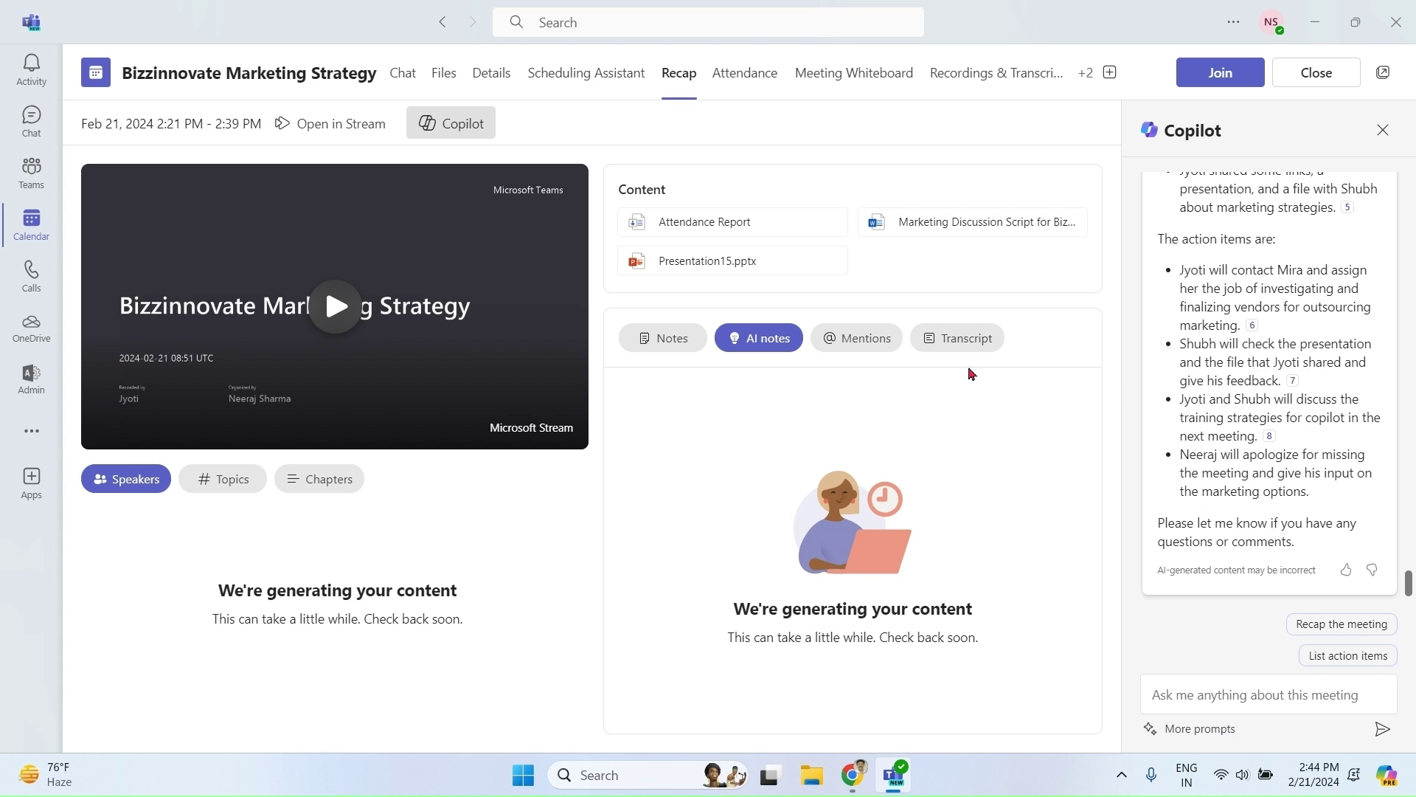
Step: Reopen the Bizzinnovate Marketing Strategy meeting's recap from Calendar and show its chapters at 0:42 and 4:03
left_click(34, 232)
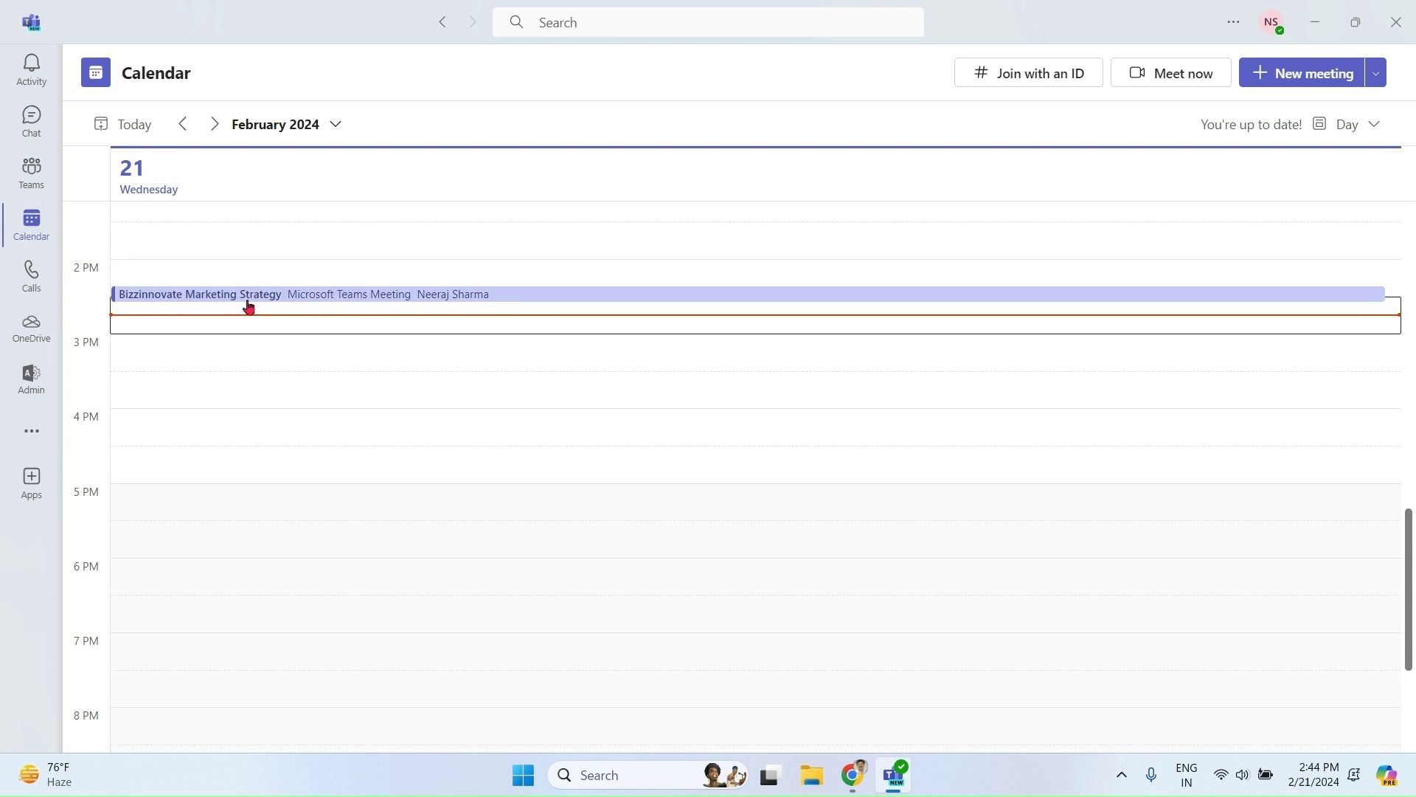
double_click(248, 301)
left_click(682, 76)
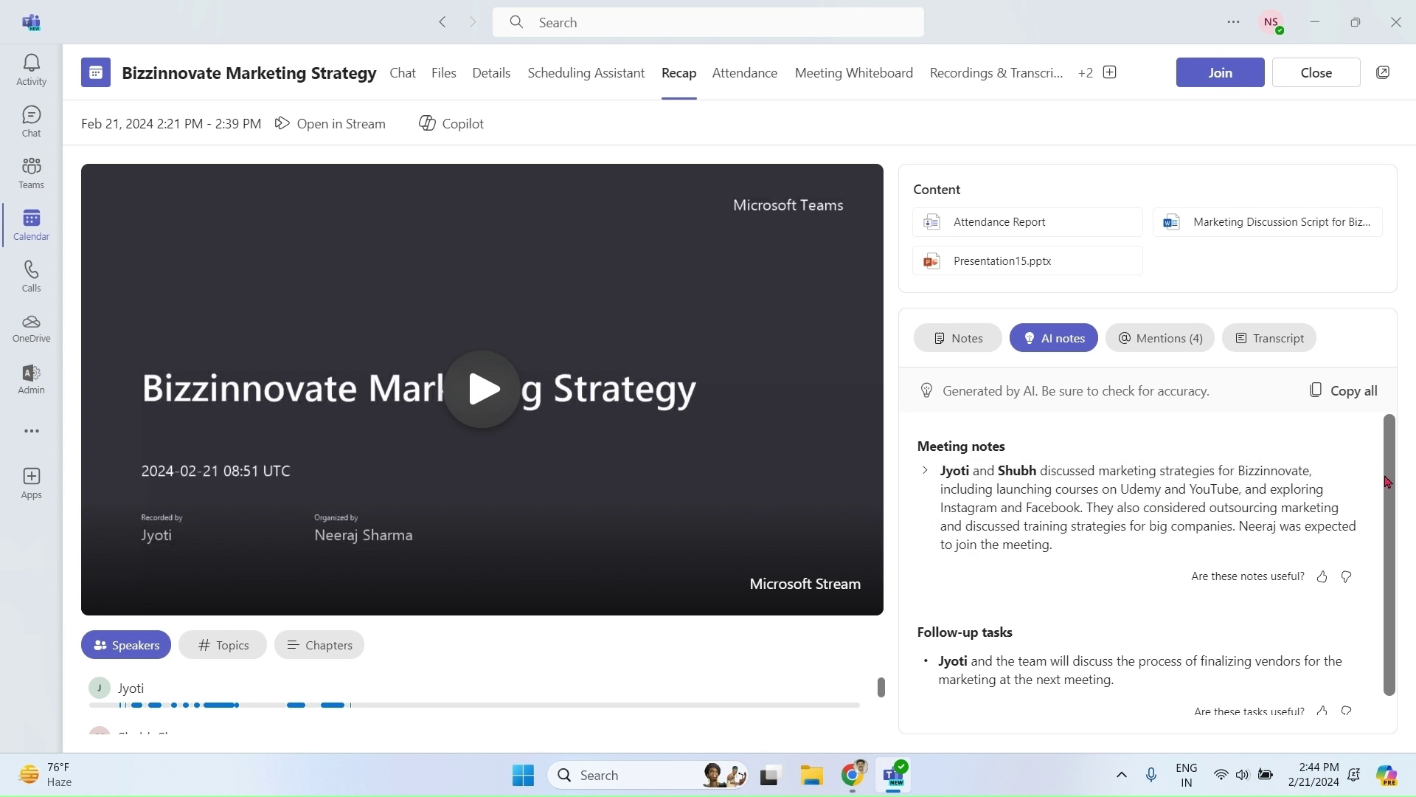
key("super+Down")
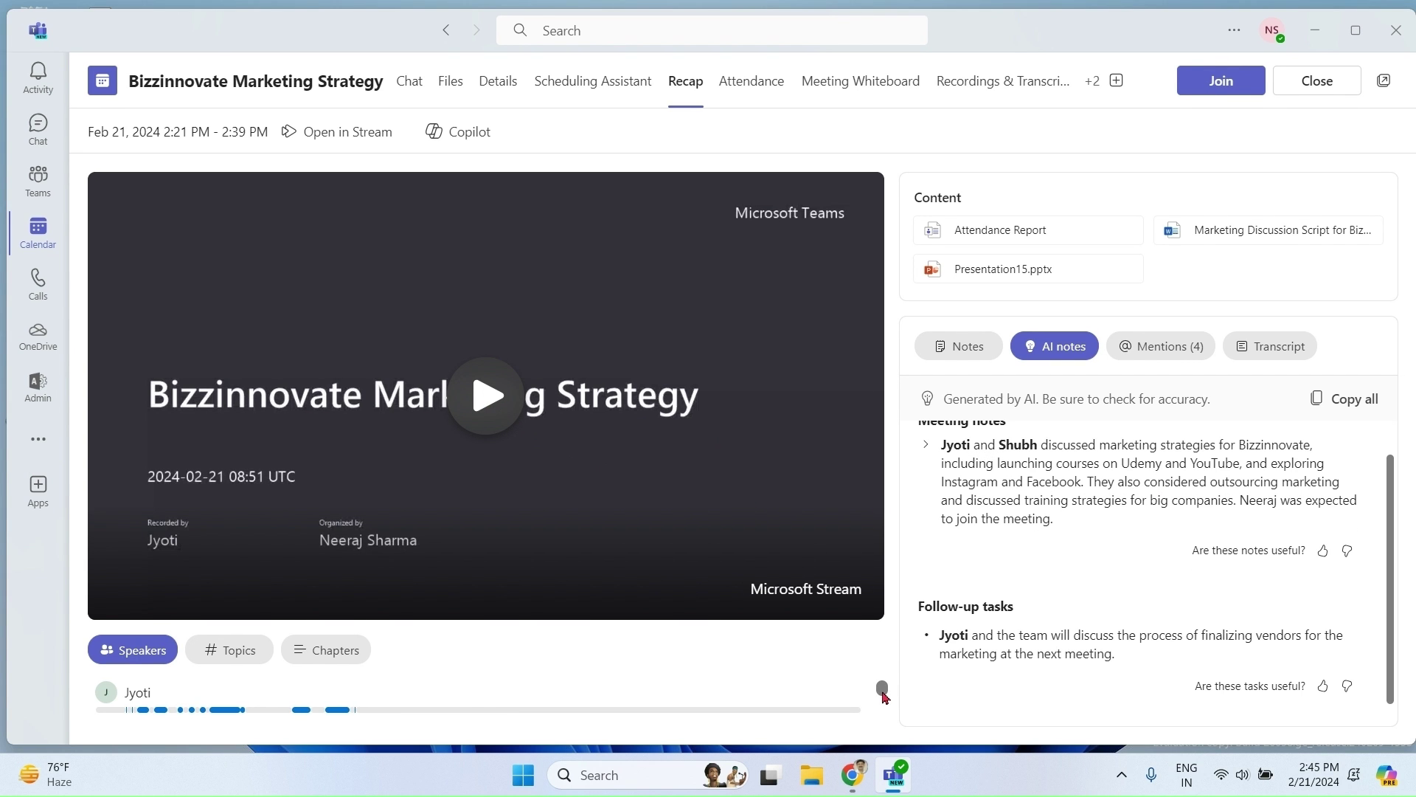
mouse_move(884, 697)
left_mouse_down()
mouse_move(884, 730)
mouse_move(885, 694)
left_mouse_up()
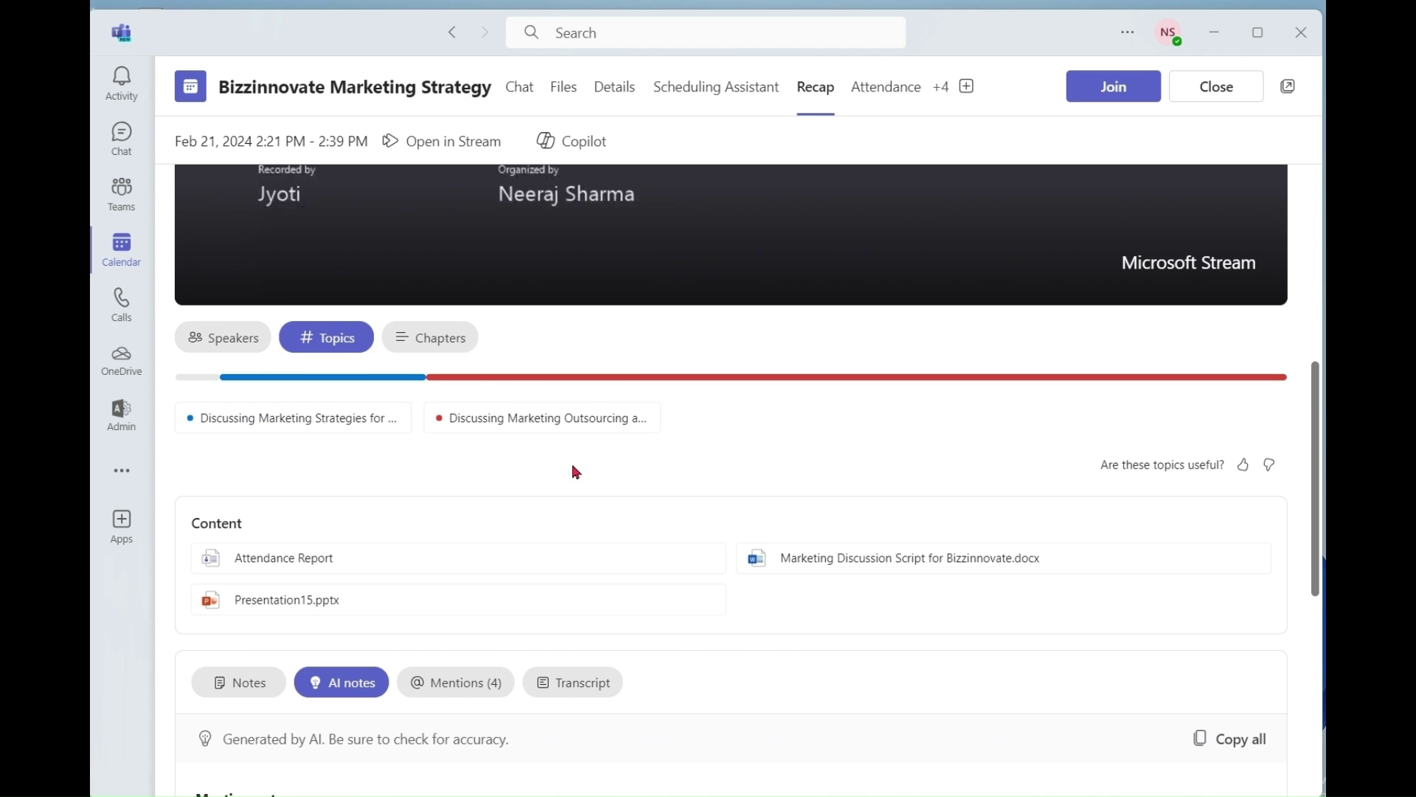
left_click(451, 338)
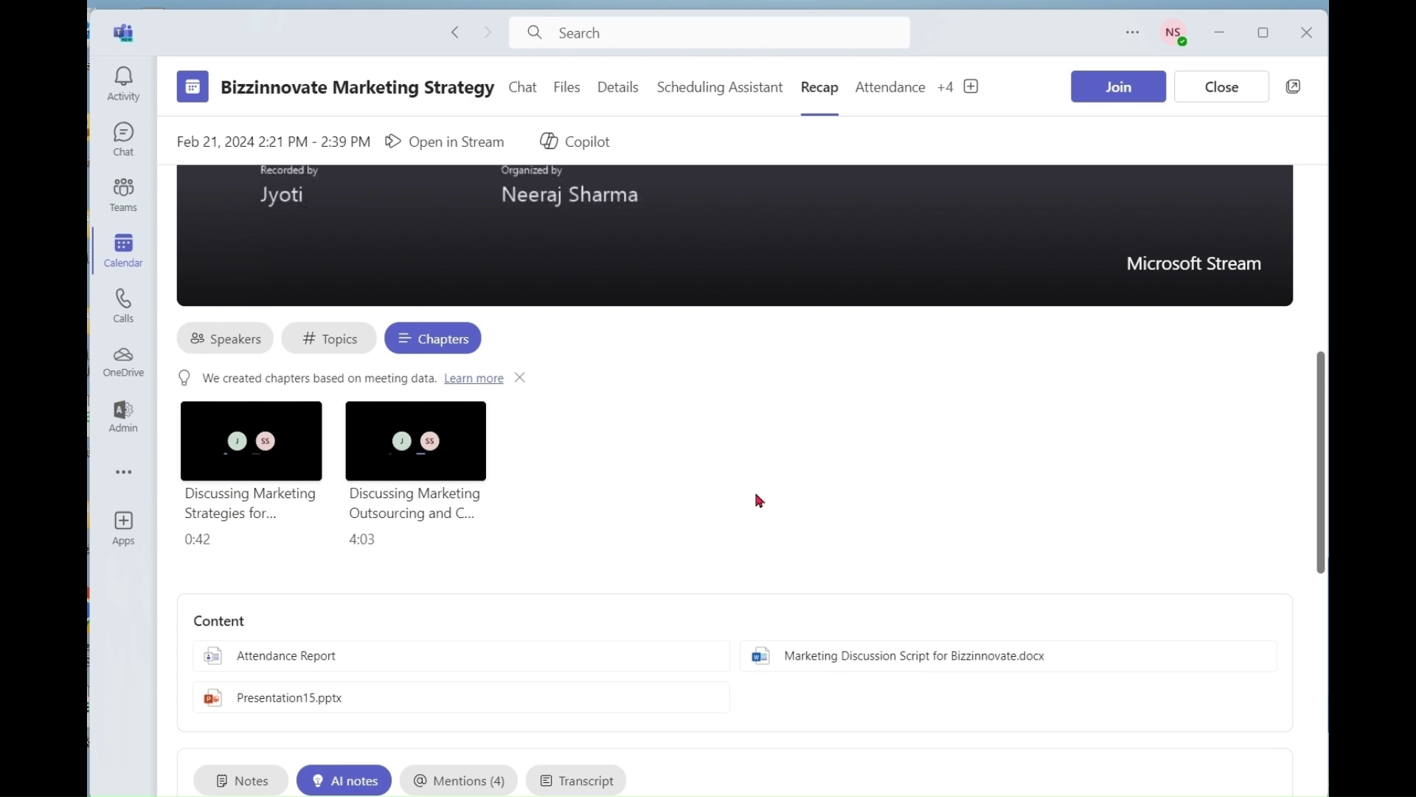
left_click_drag(1323, 458, 1324, 599)
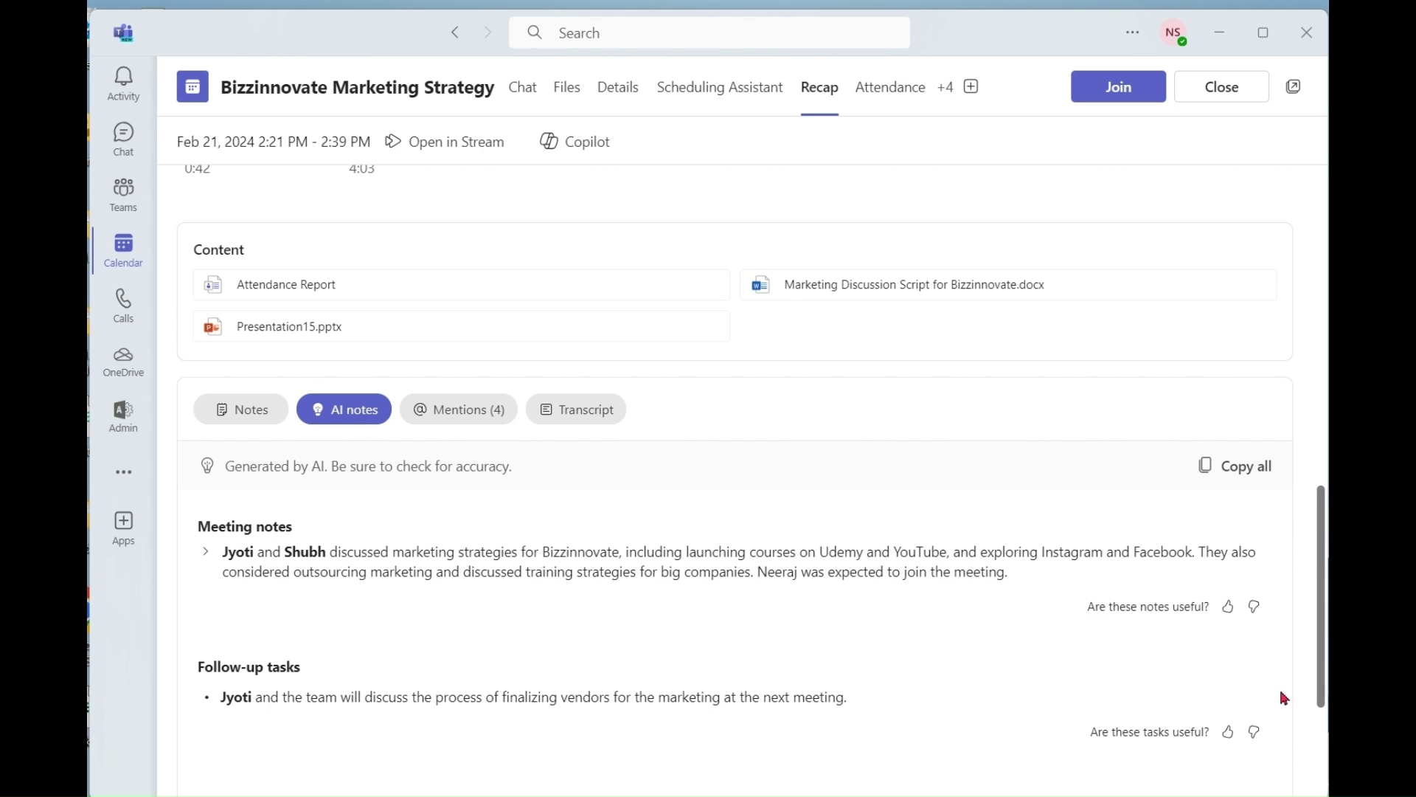
Step: Review the recap's four mentions, then display the meeting transcript in a maximized Teams window
left_click_drag(1323, 599, 1325, 639)
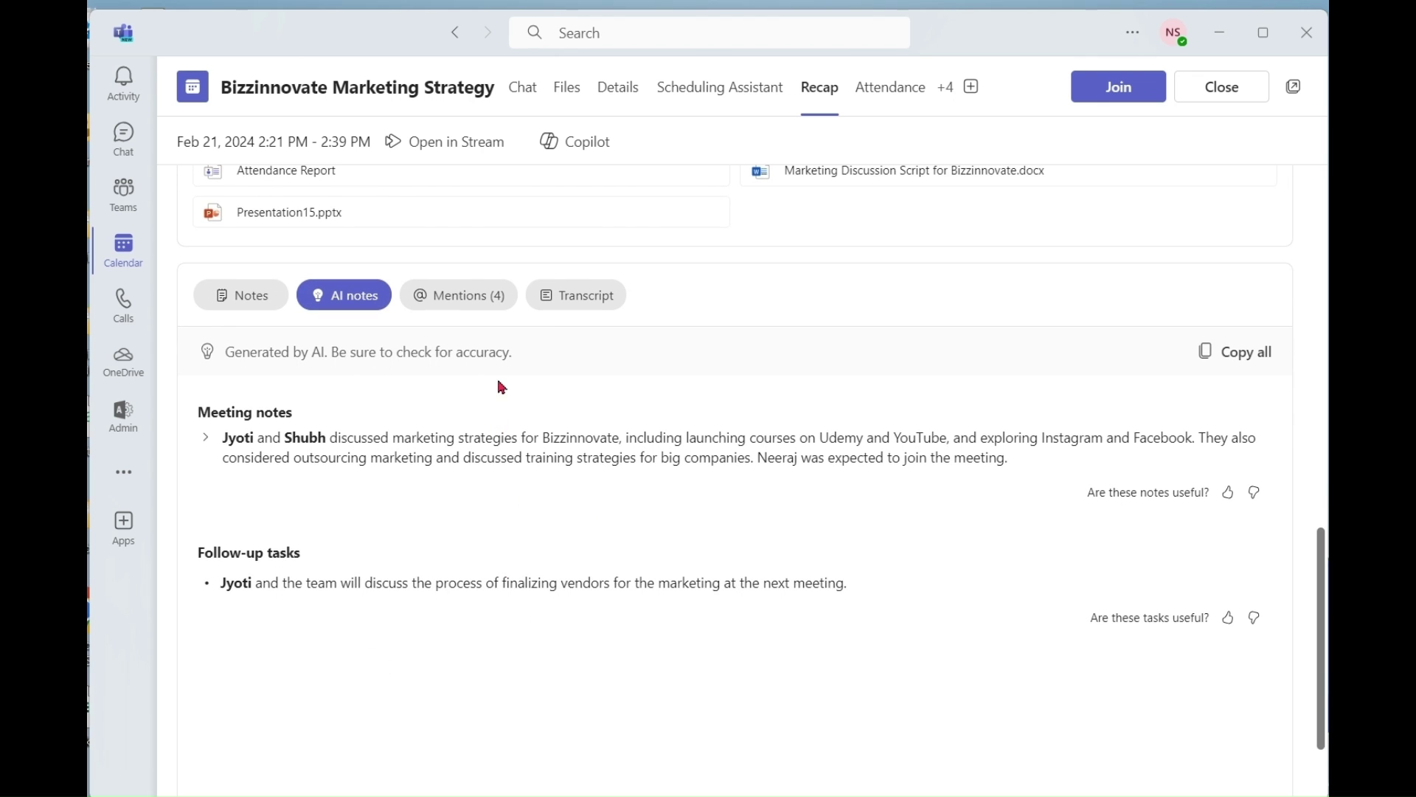
left_click(455, 301)
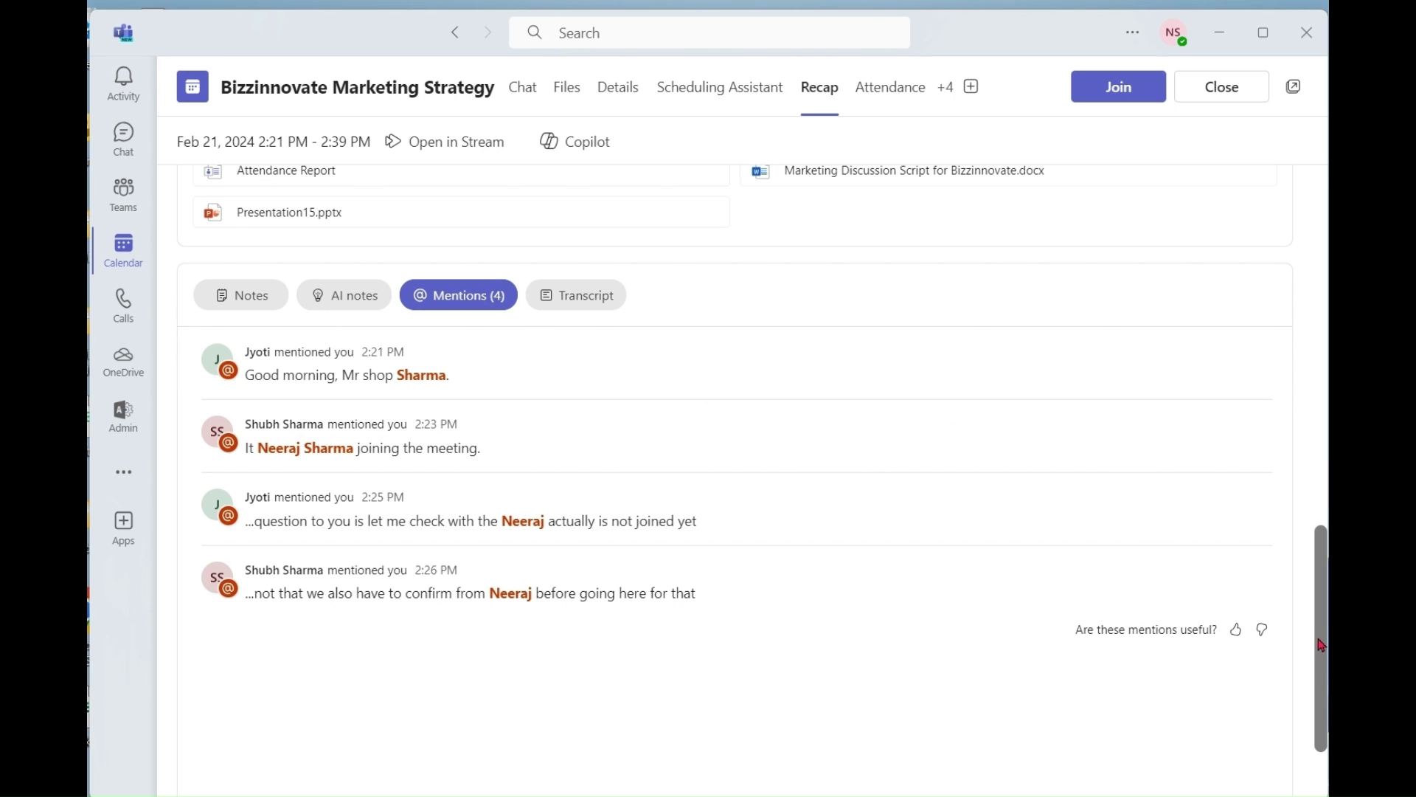
left_click_drag(1322, 624, 1320, 575)
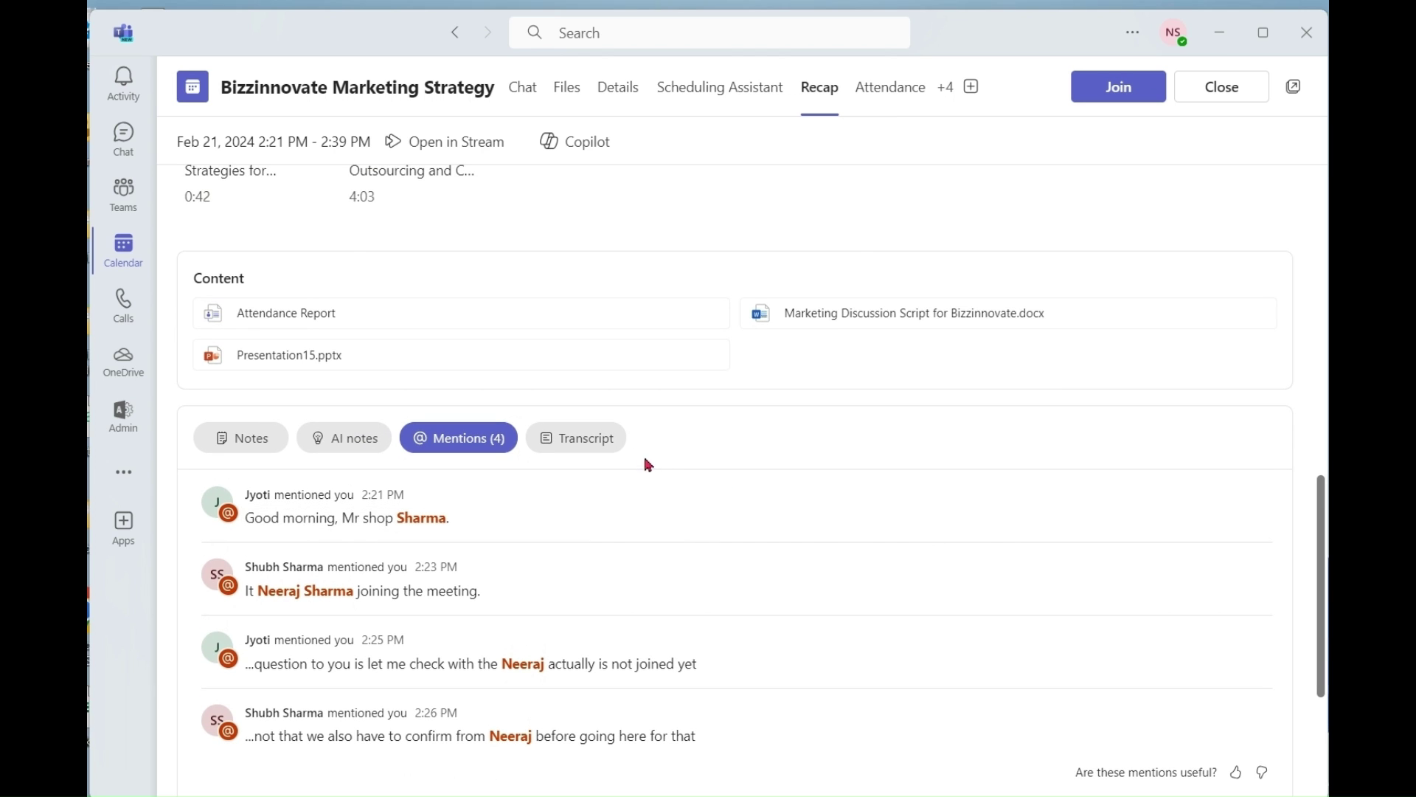
left_click(591, 441)
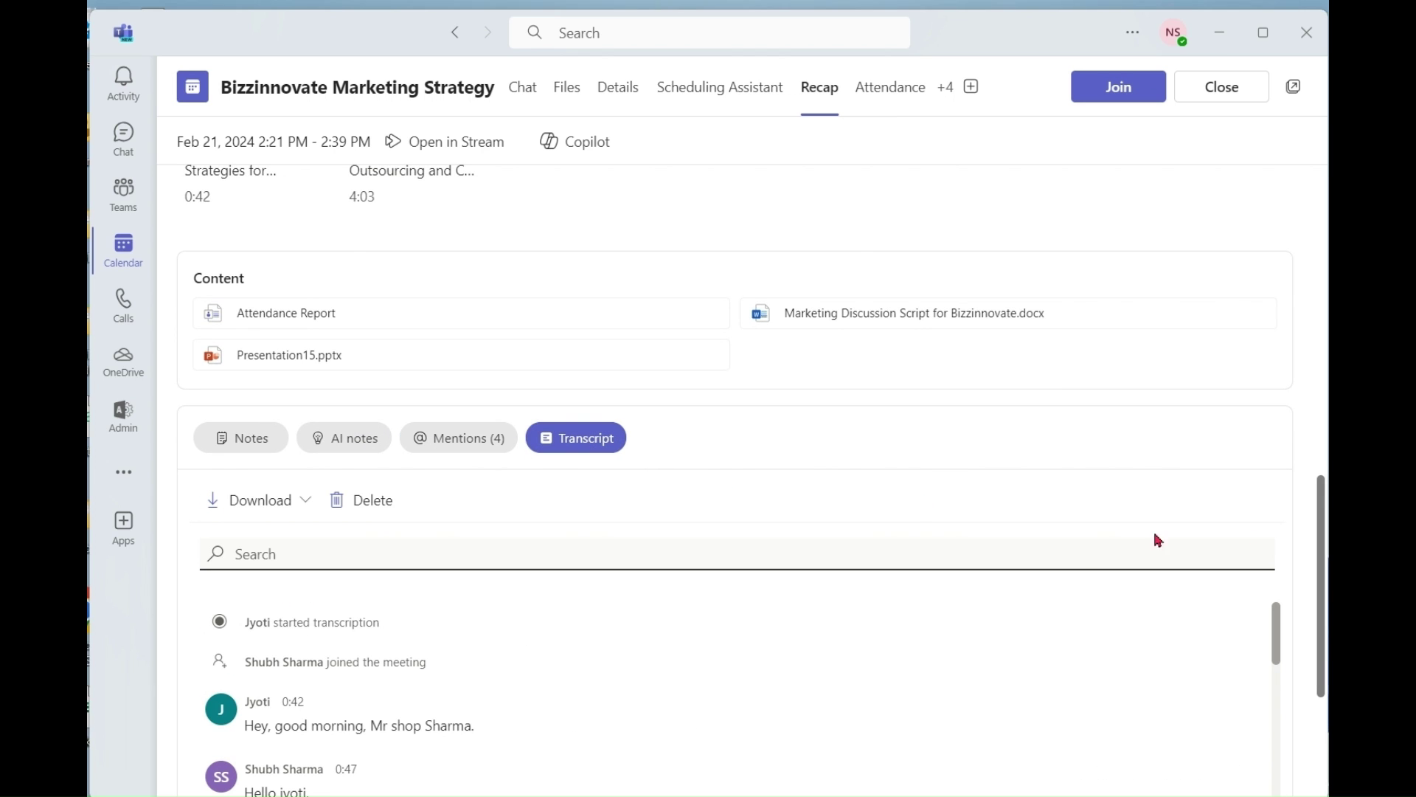
left_click_drag(1321, 569, 1312, 324)
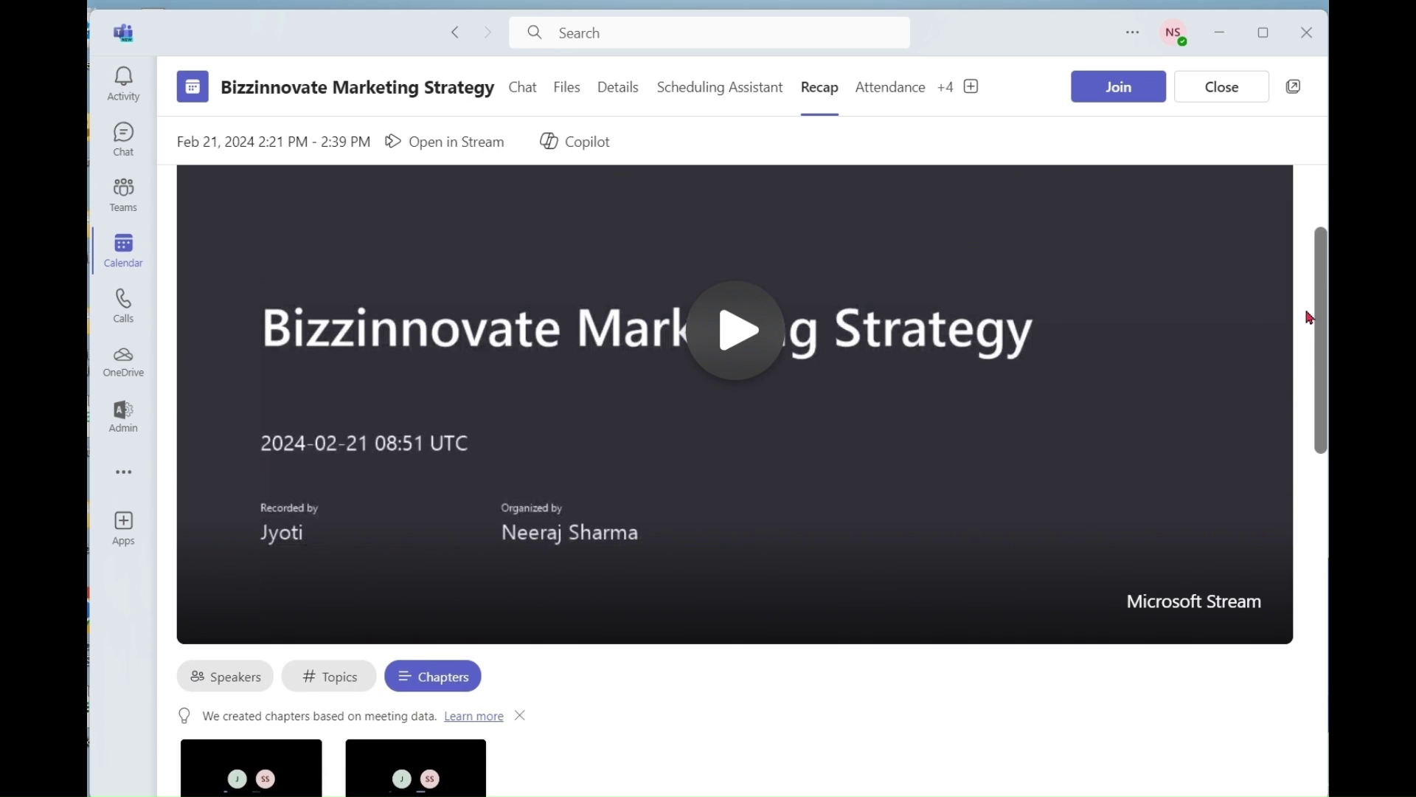
left_click(1263, 33)
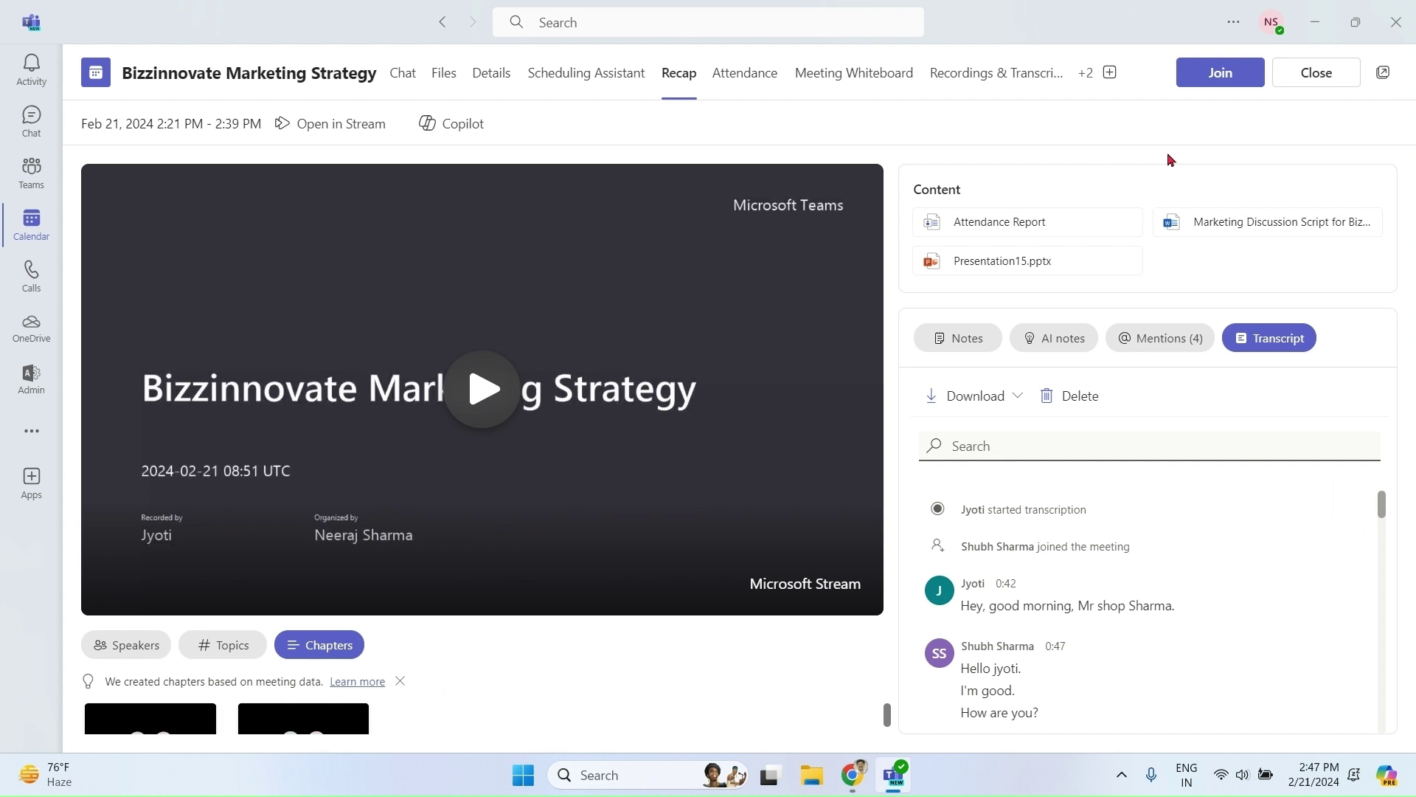
Step: Go to the Bizzinnovate Marketing Strategy meeting chat and open Copilot beside it
left_click(31, 118)
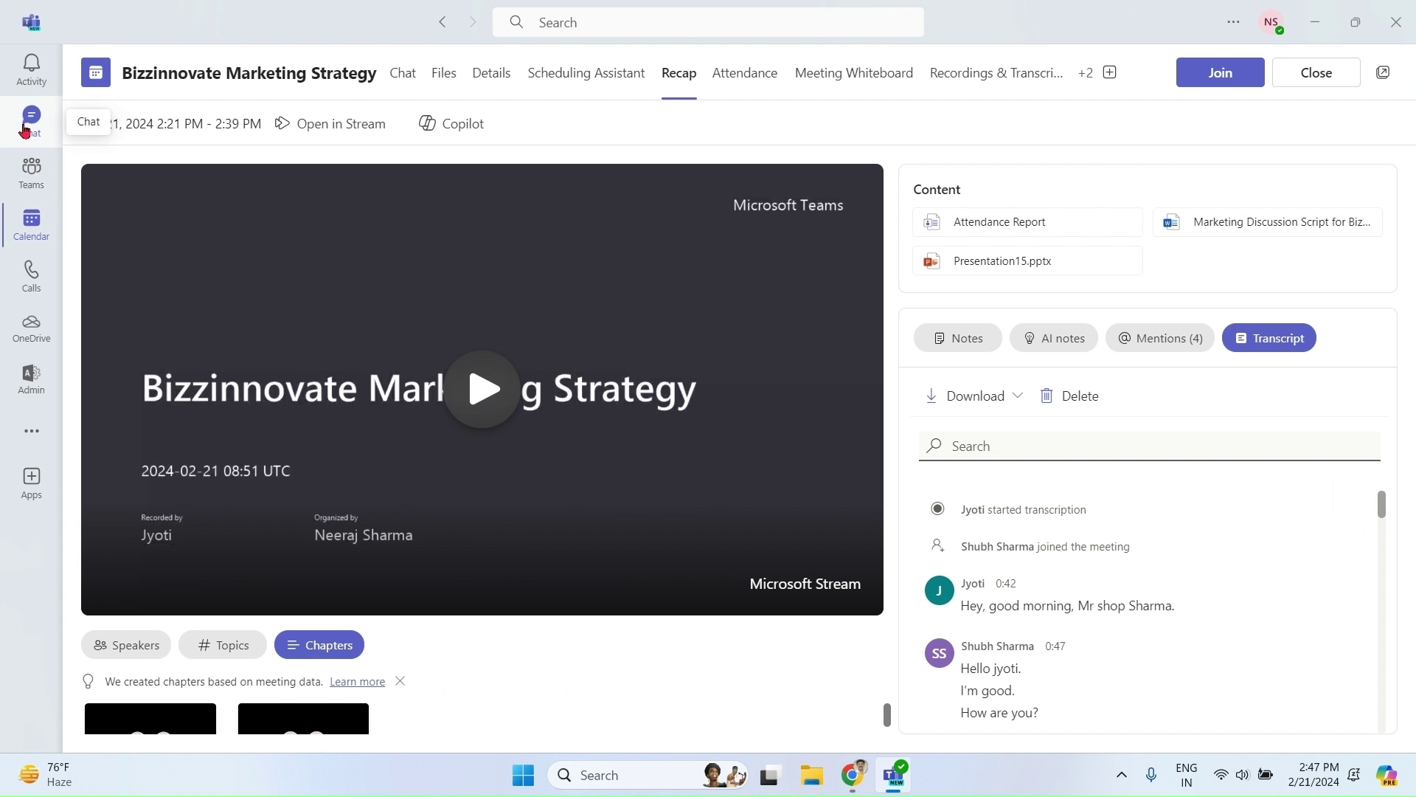
left_click(230, 207)
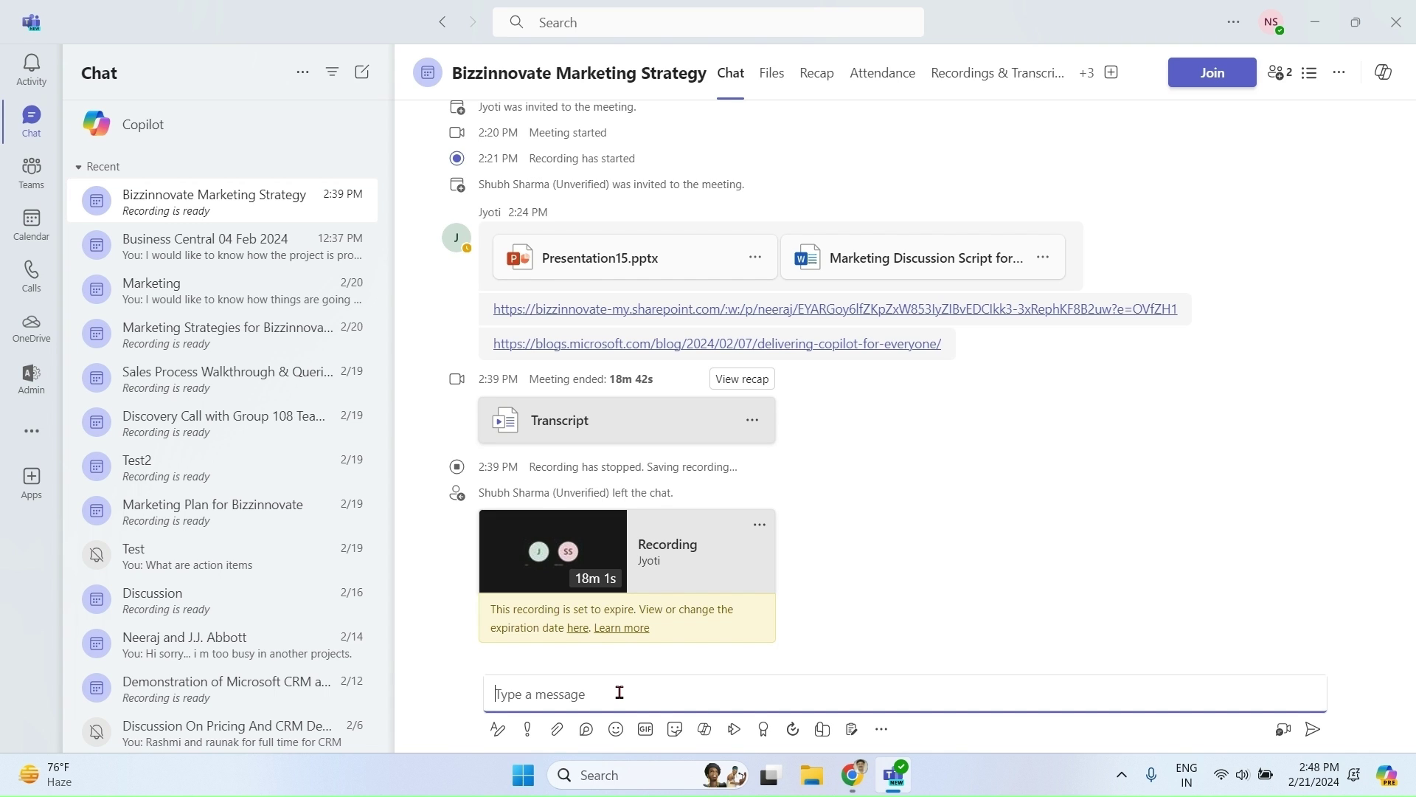
left_click(1383, 75)
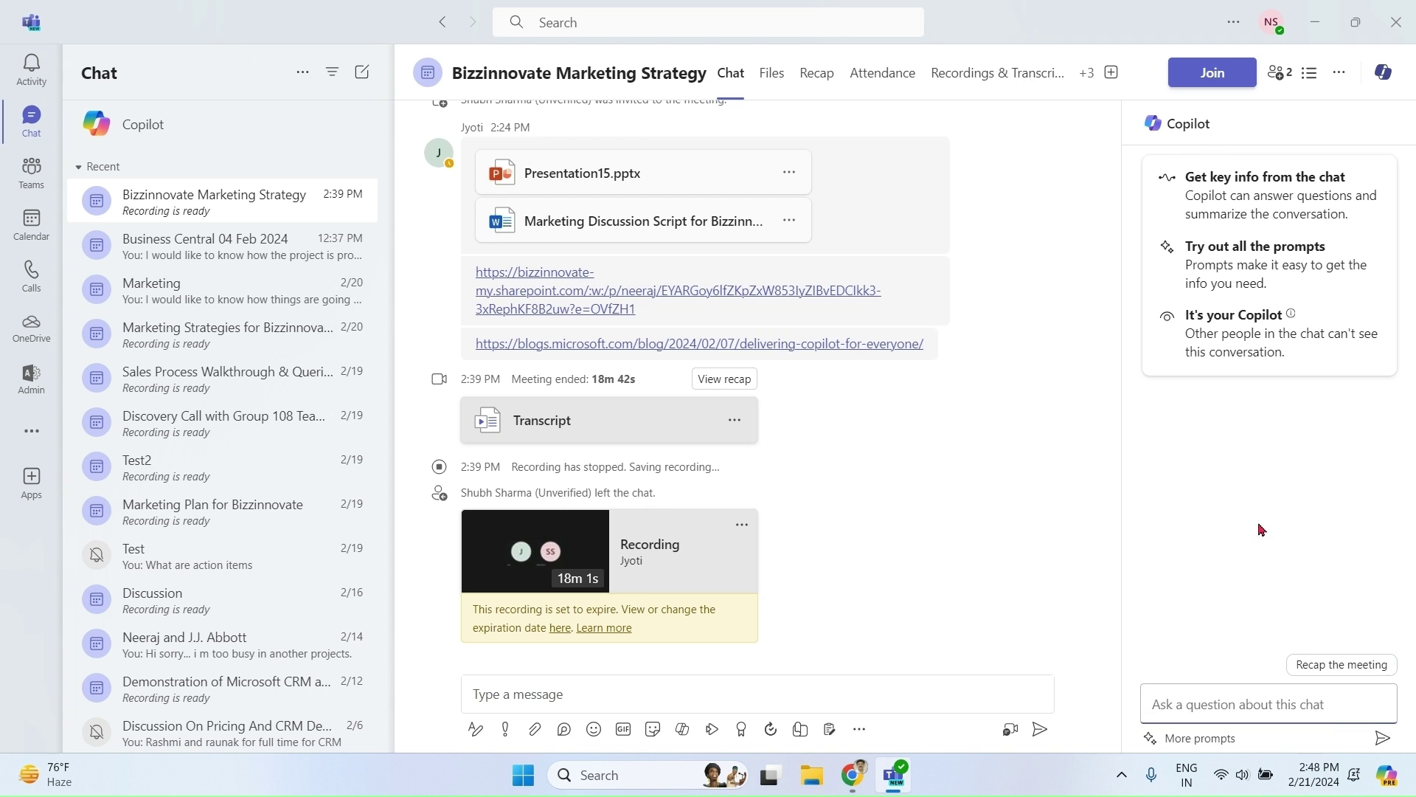
Step: Ask Copilot for highlights from the past day and a recap of the meeting
left_click(1150, 739)
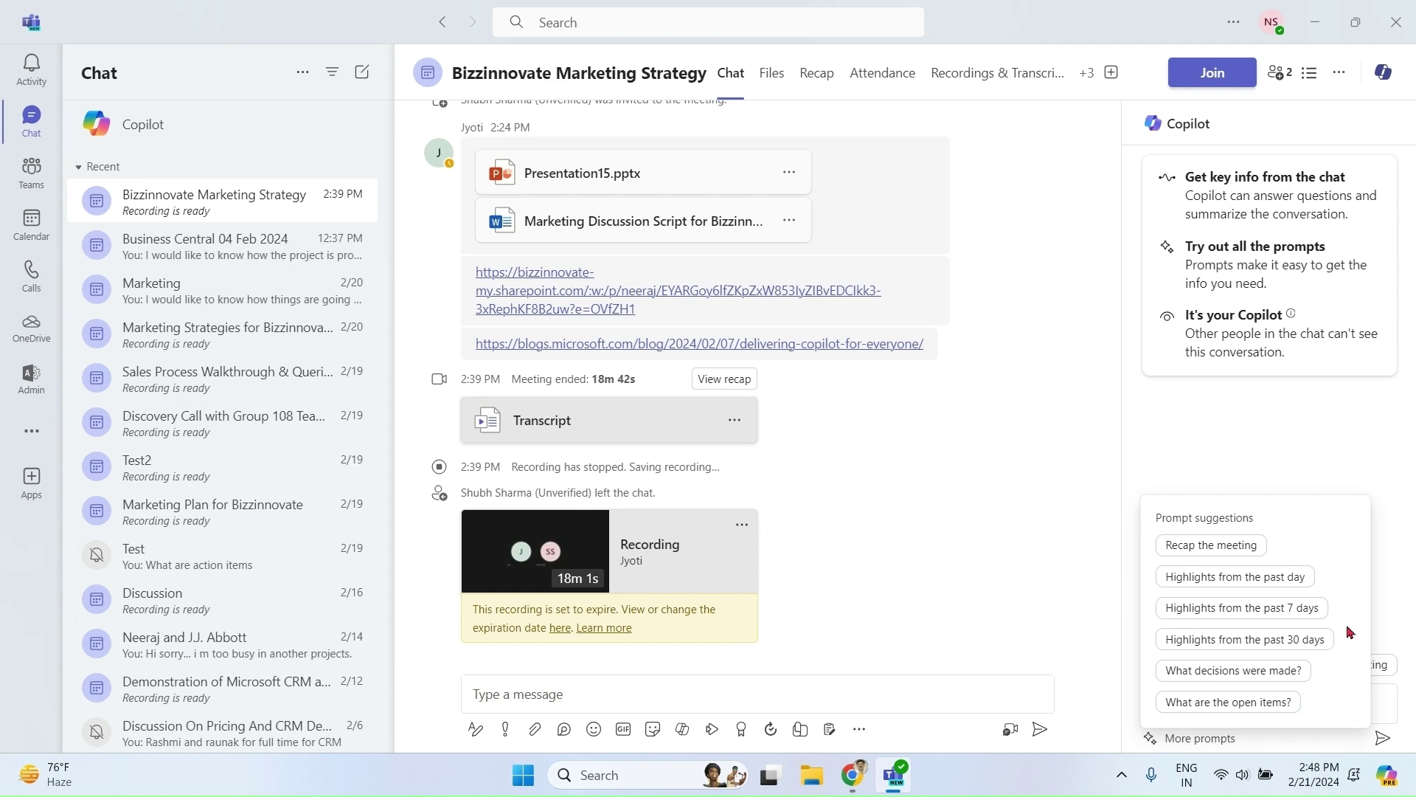
left_click(1282, 580)
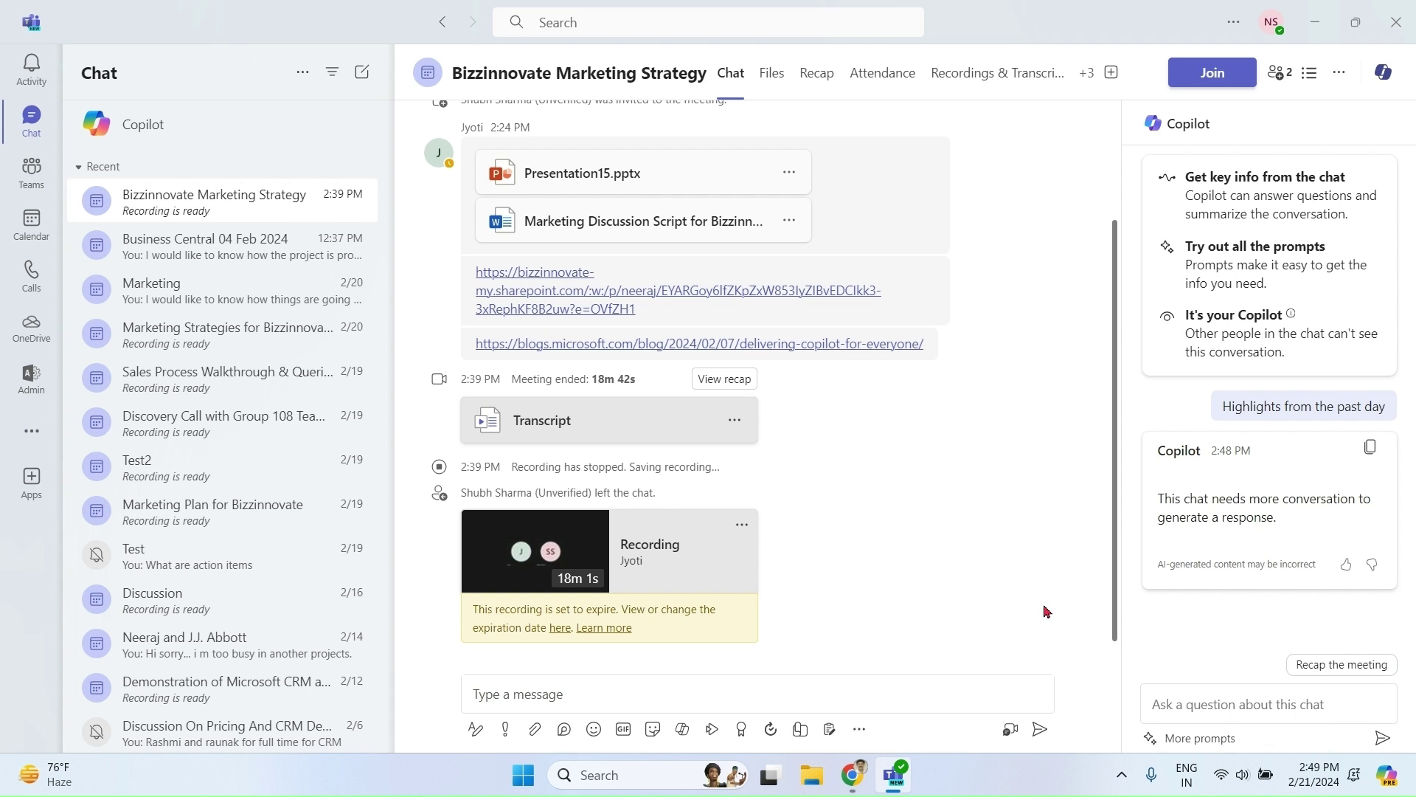
left_click(1173, 738)
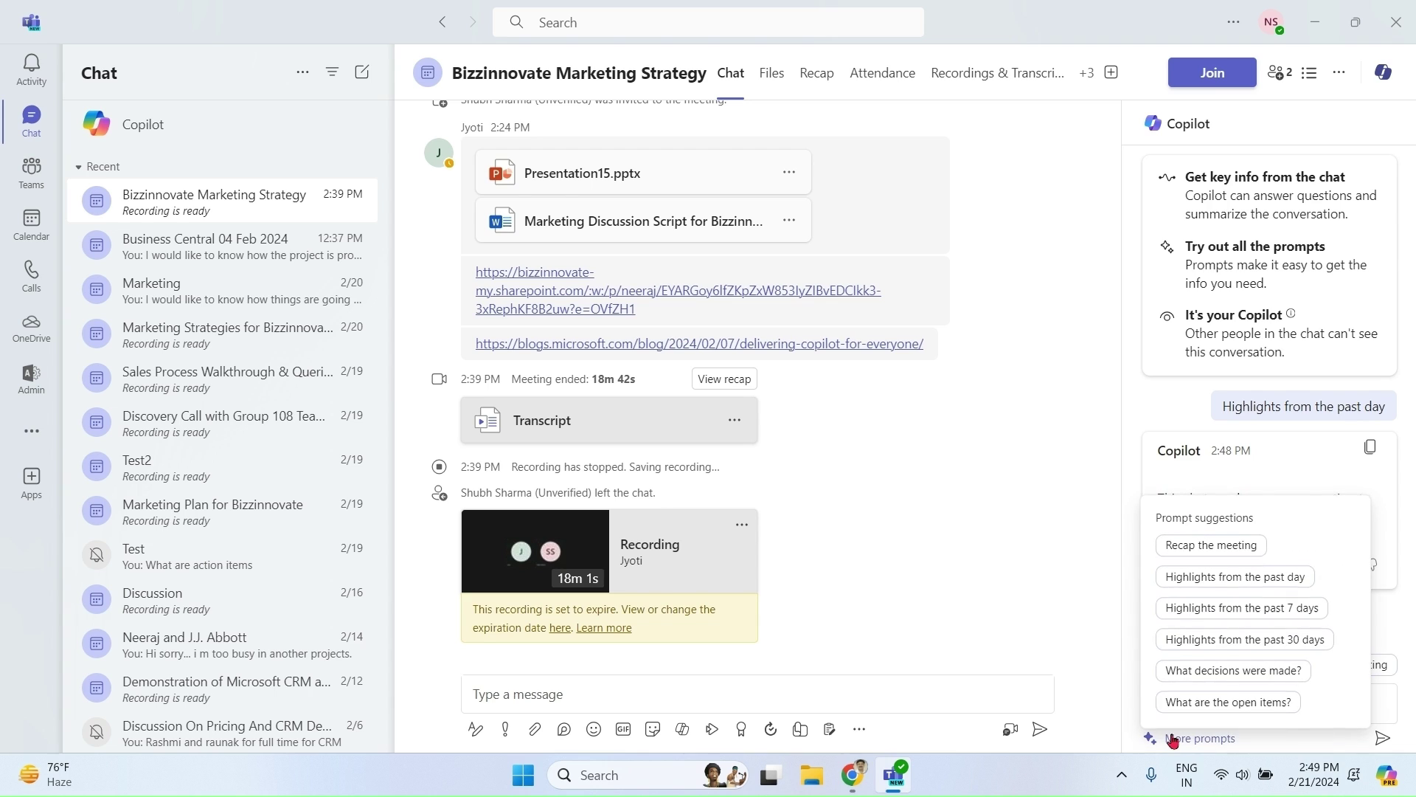
left_click(946, 583)
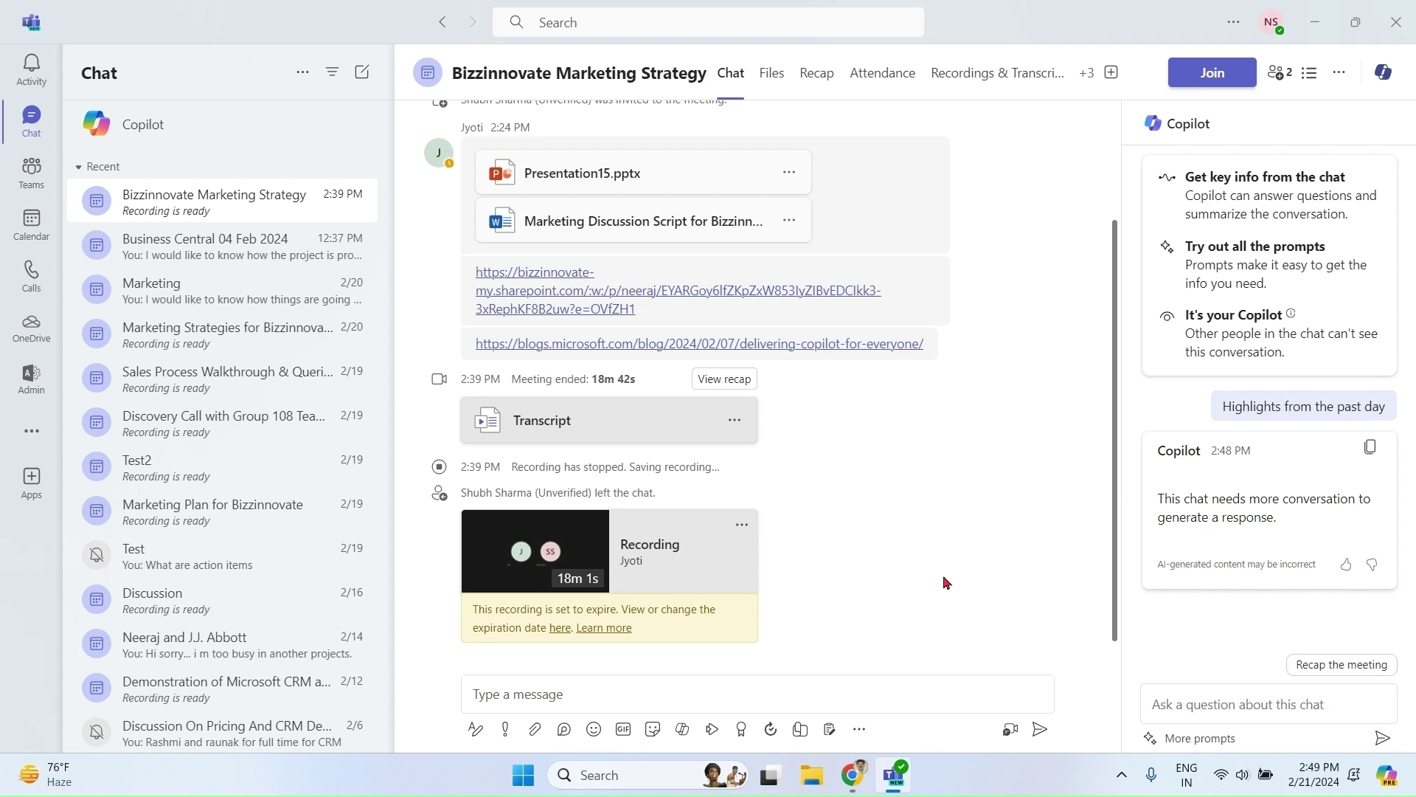
left_click(1338, 665)
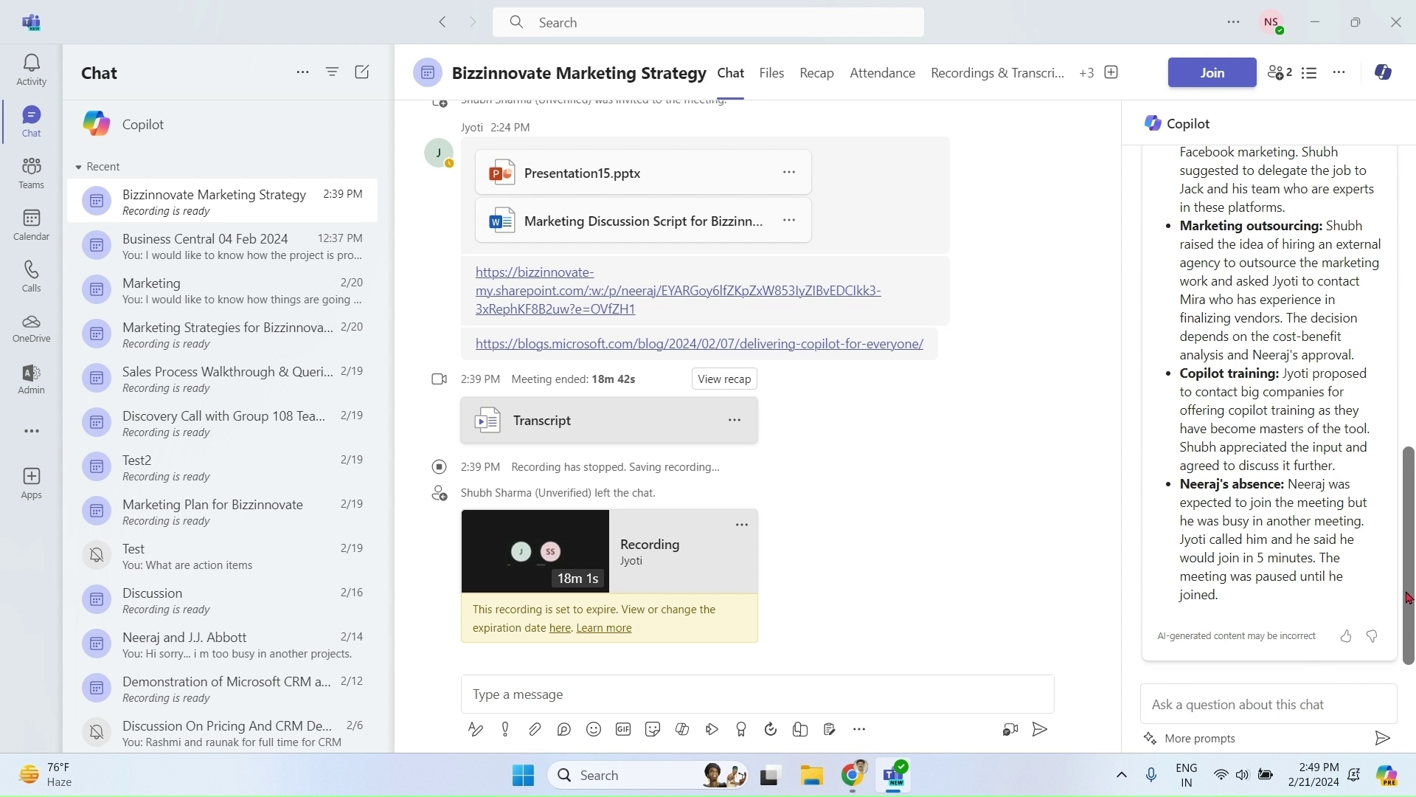
mouse_move(1409, 601)
left_mouse_down()
mouse_move(1409, 492)
mouse_move(1409, 597)
left_mouse_up()
scroll(1324, 632, "up", 2)
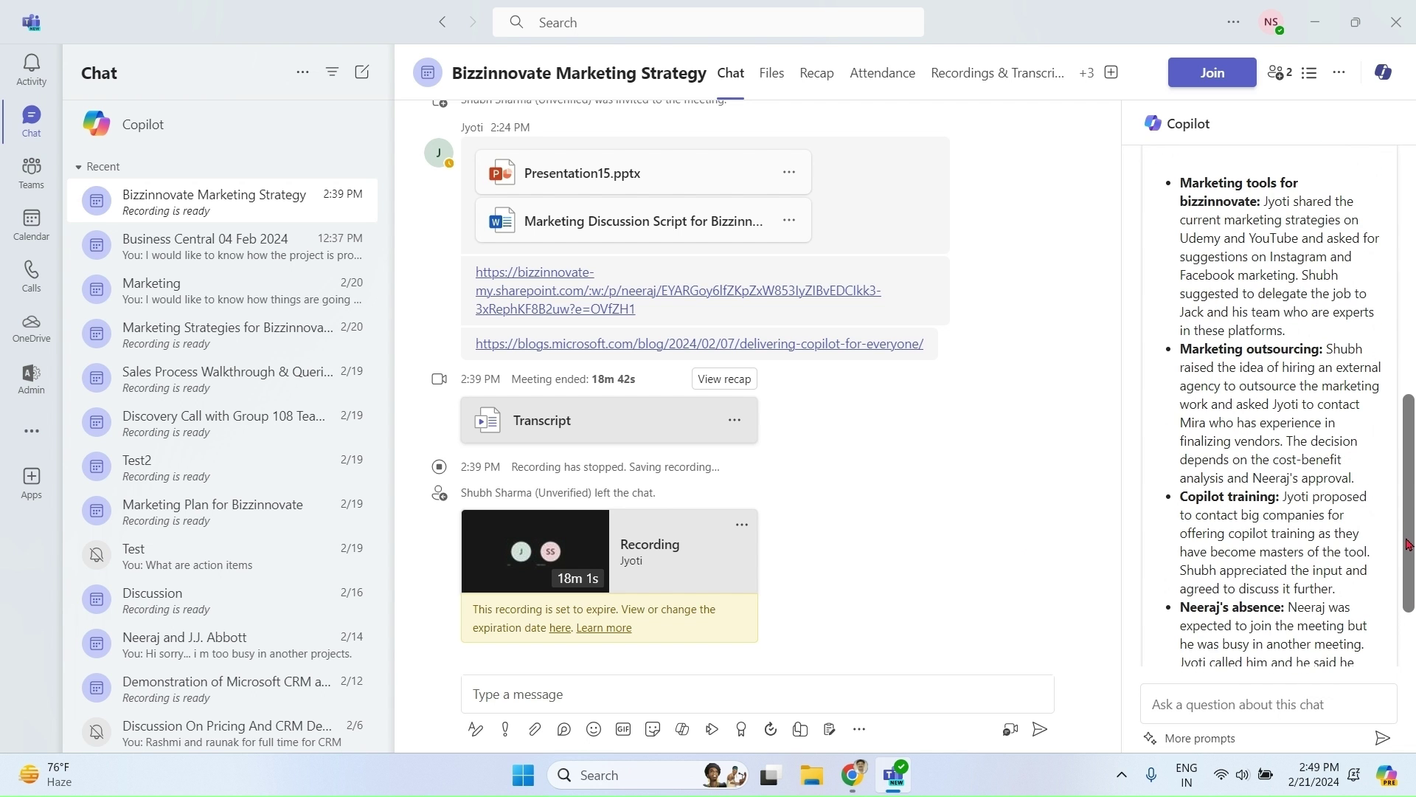
Step: Ask Copilot 'What are the open items?' and then 'What links were shared?'
left_click(1187, 738)
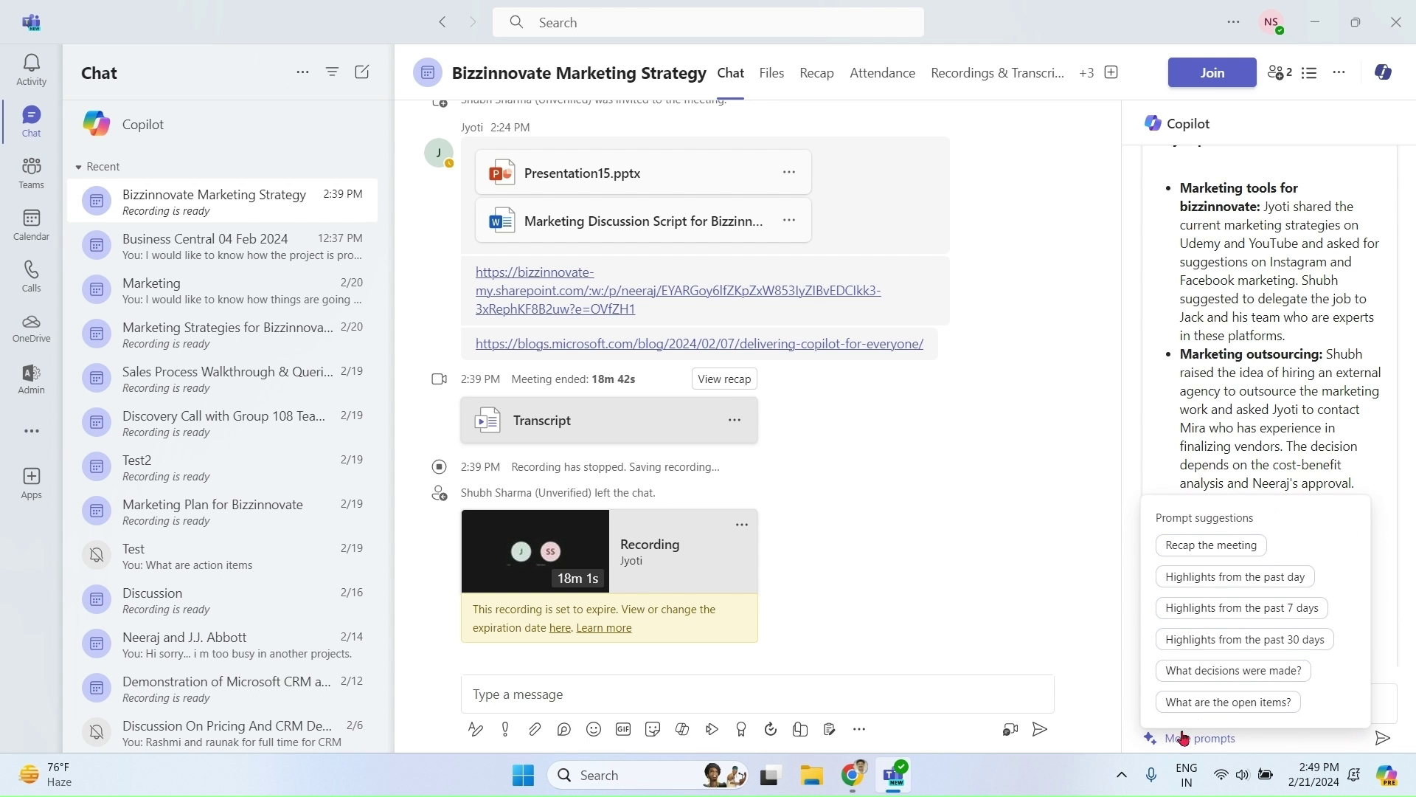
left_click(1227, 702)
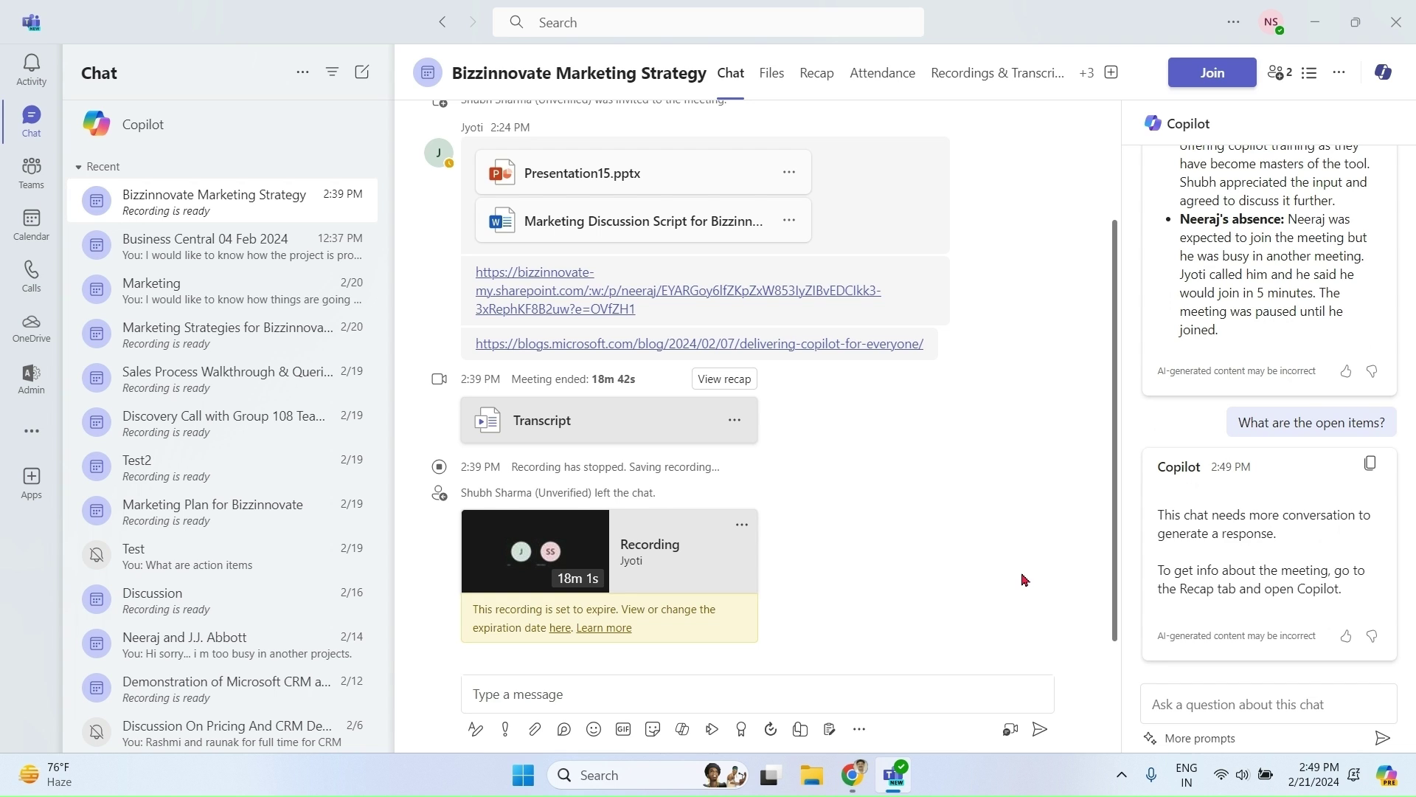
left_click(1163, 701)
type("What links were shared?")
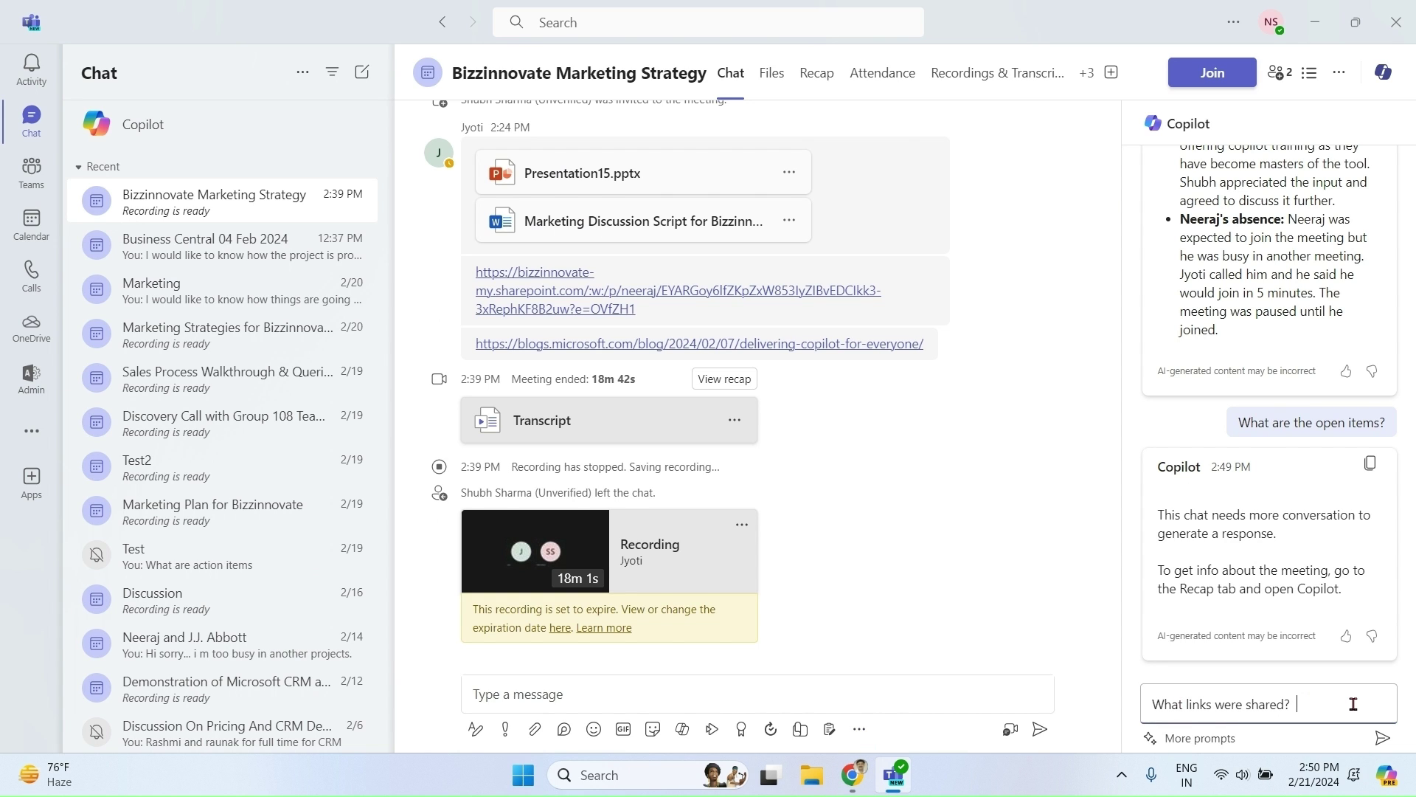
left_click(1383, 738)
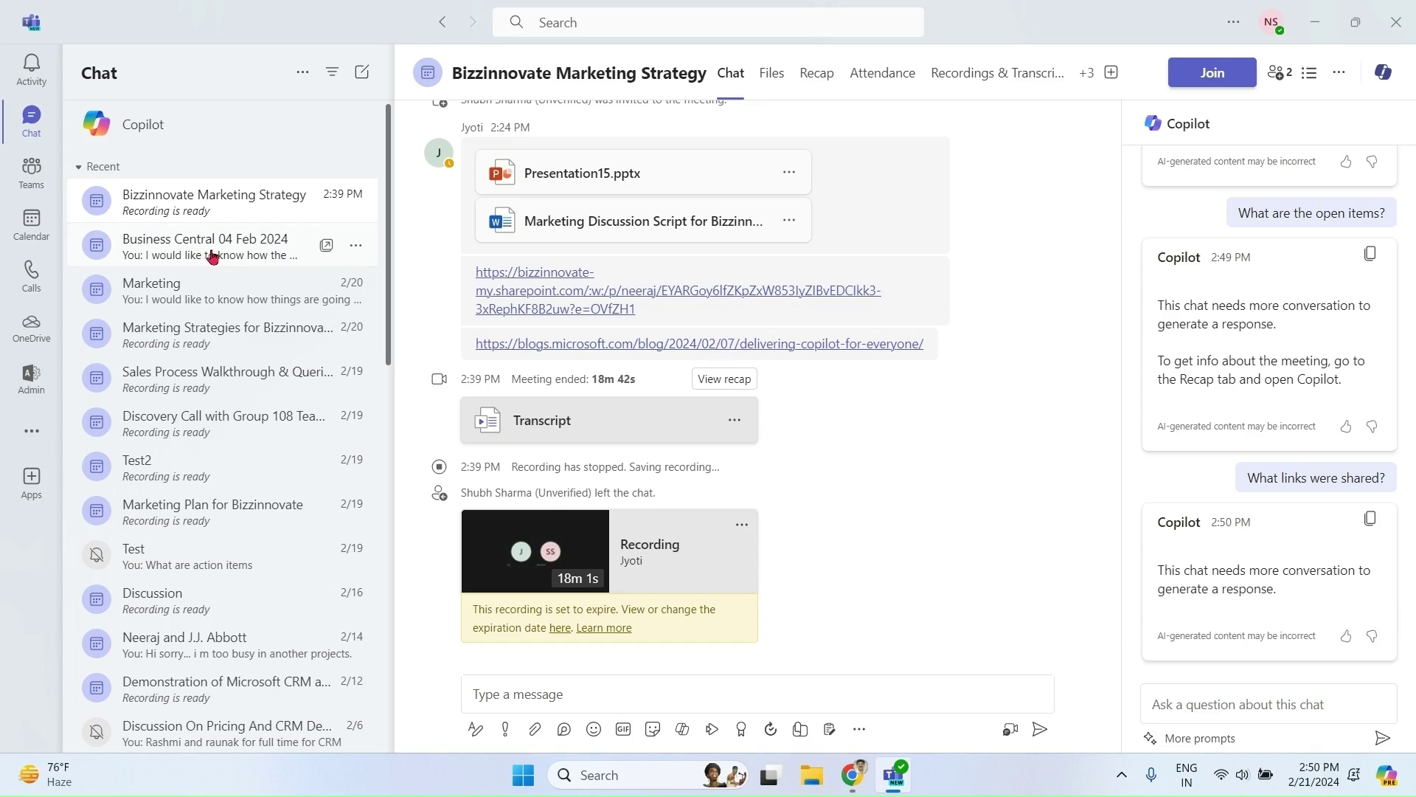
Step: Switch to the Business Central 04 Feb 2024 chat and ask its Copilot which links were shared
left_click(317, 243)
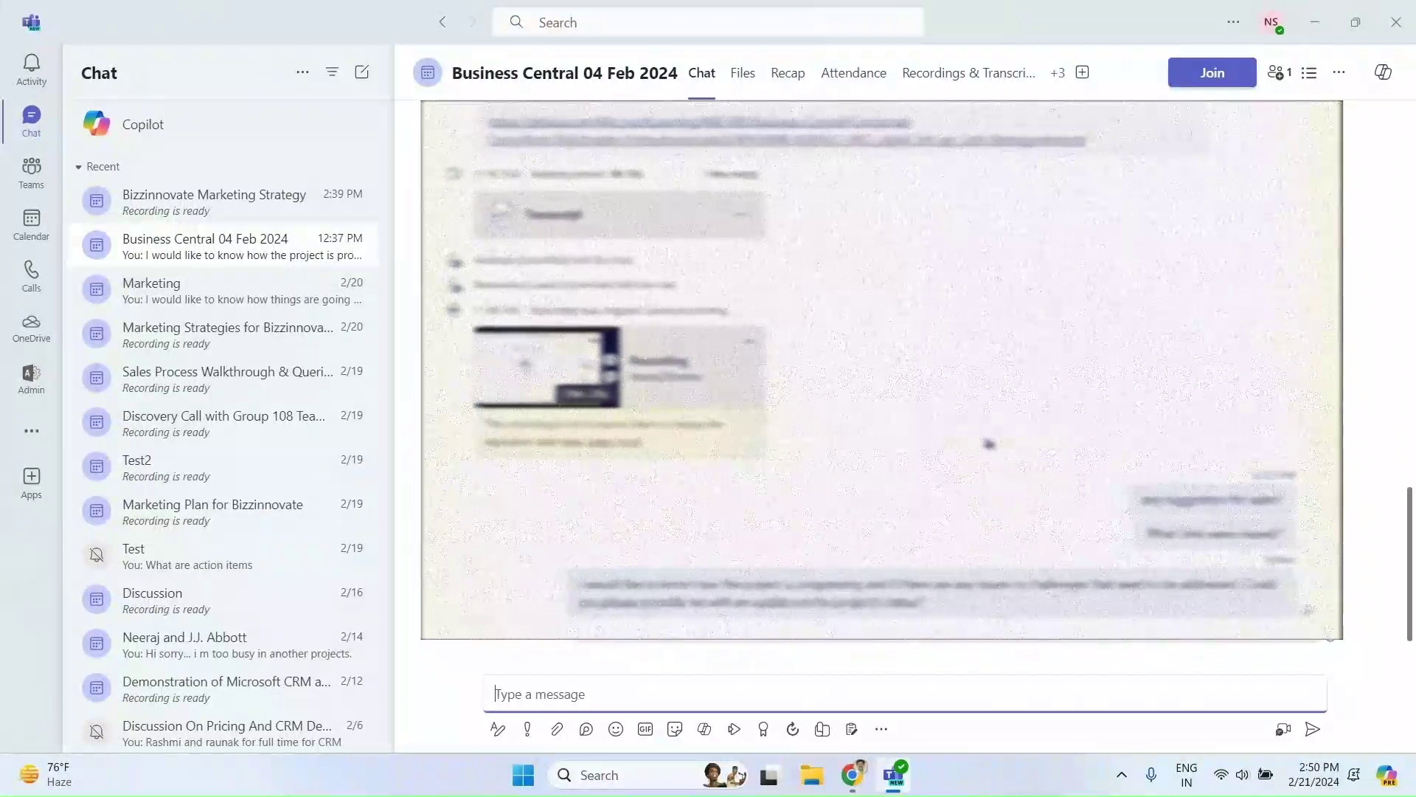
left_click(1383, 71)
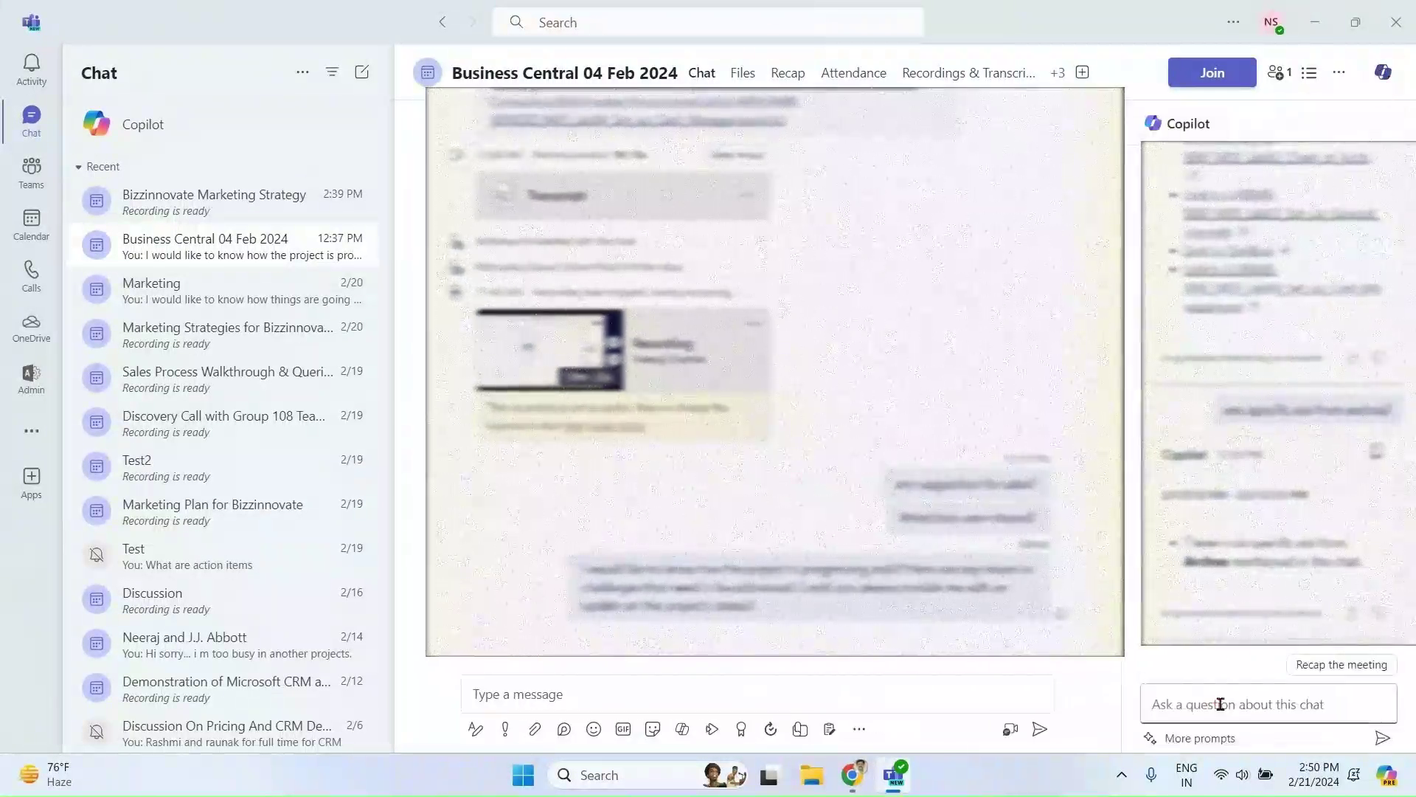
type("What tasks were shared?")
left_click(1382, 738)
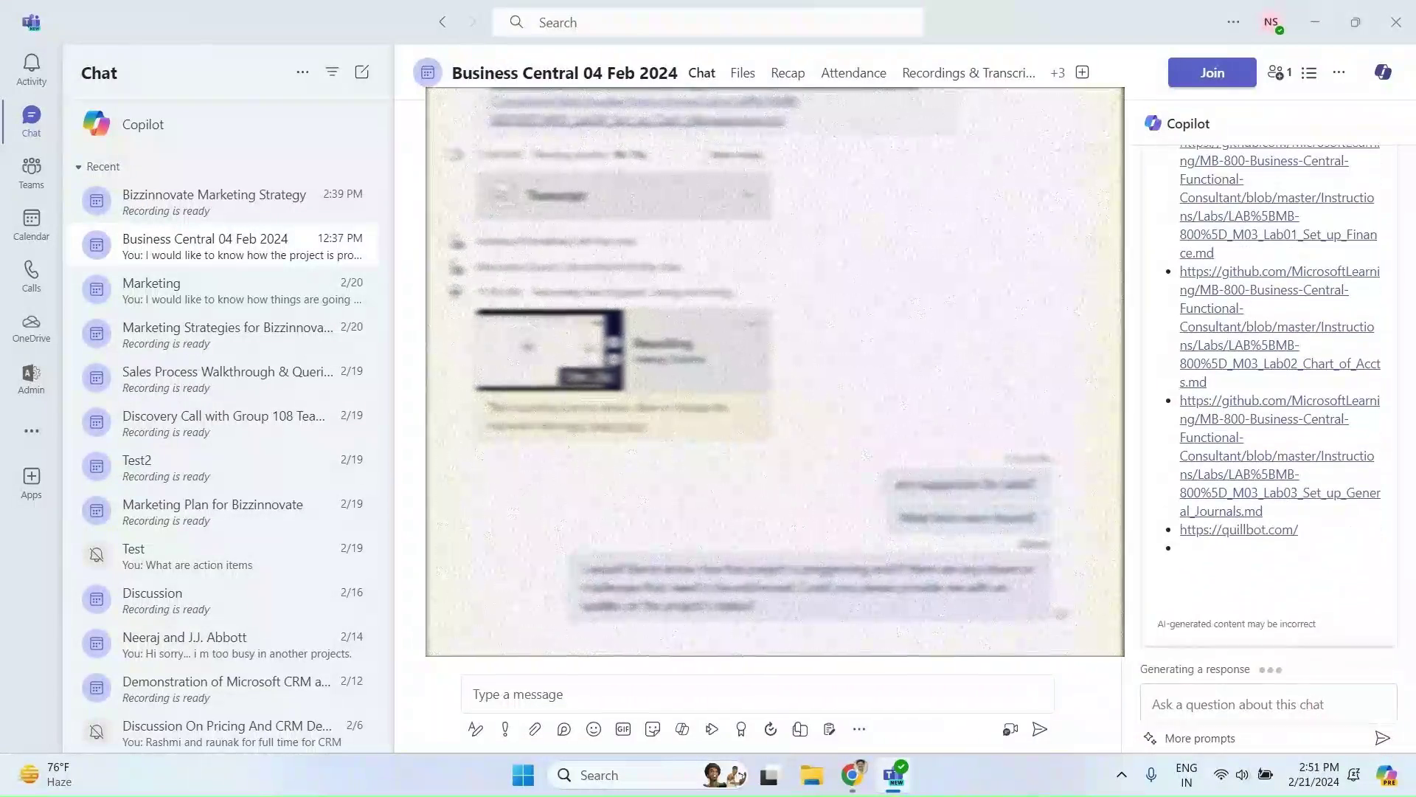
Step: Ask Copilot 'What Docs are shared ?' to list the shared documents
left_click(1187, 697)
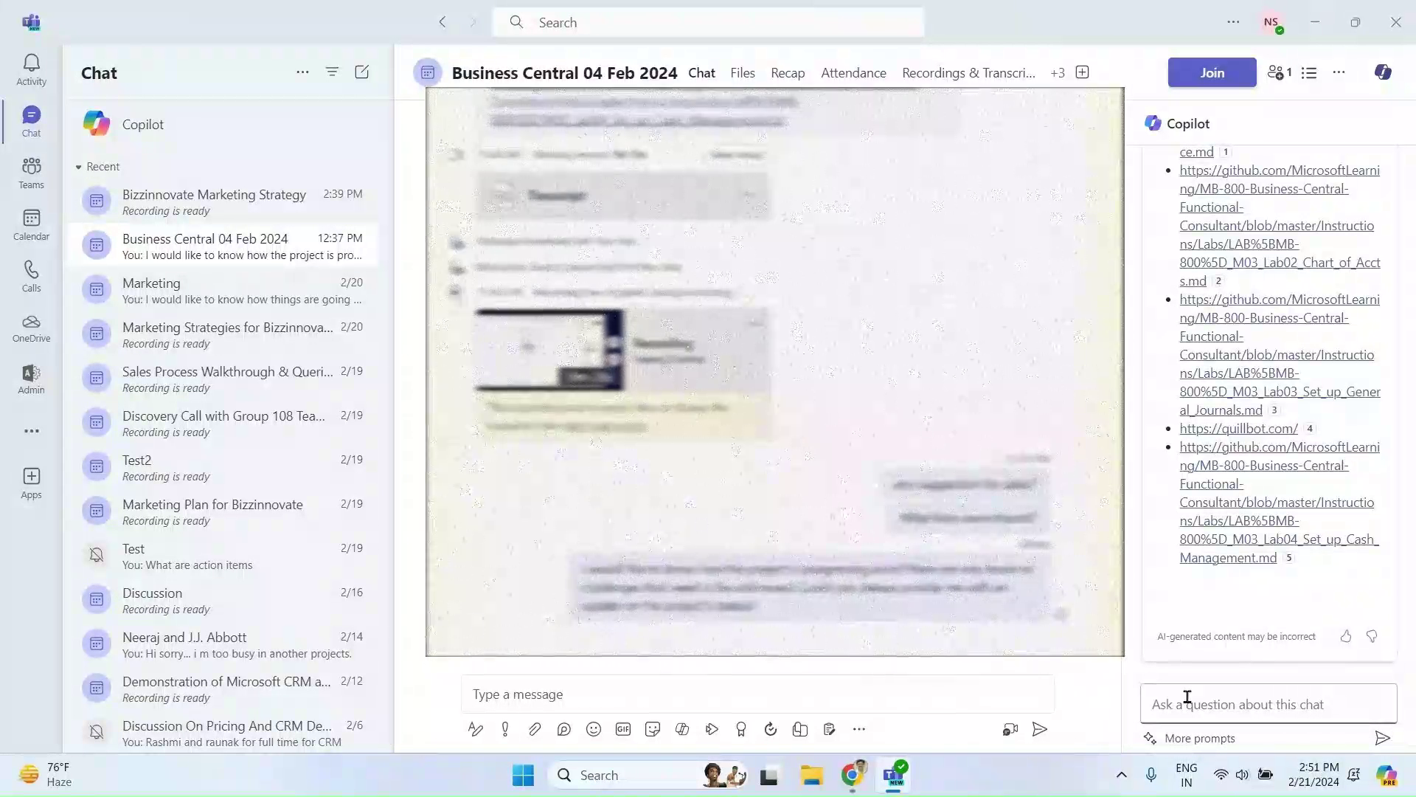
type("What Docs are shared ?")
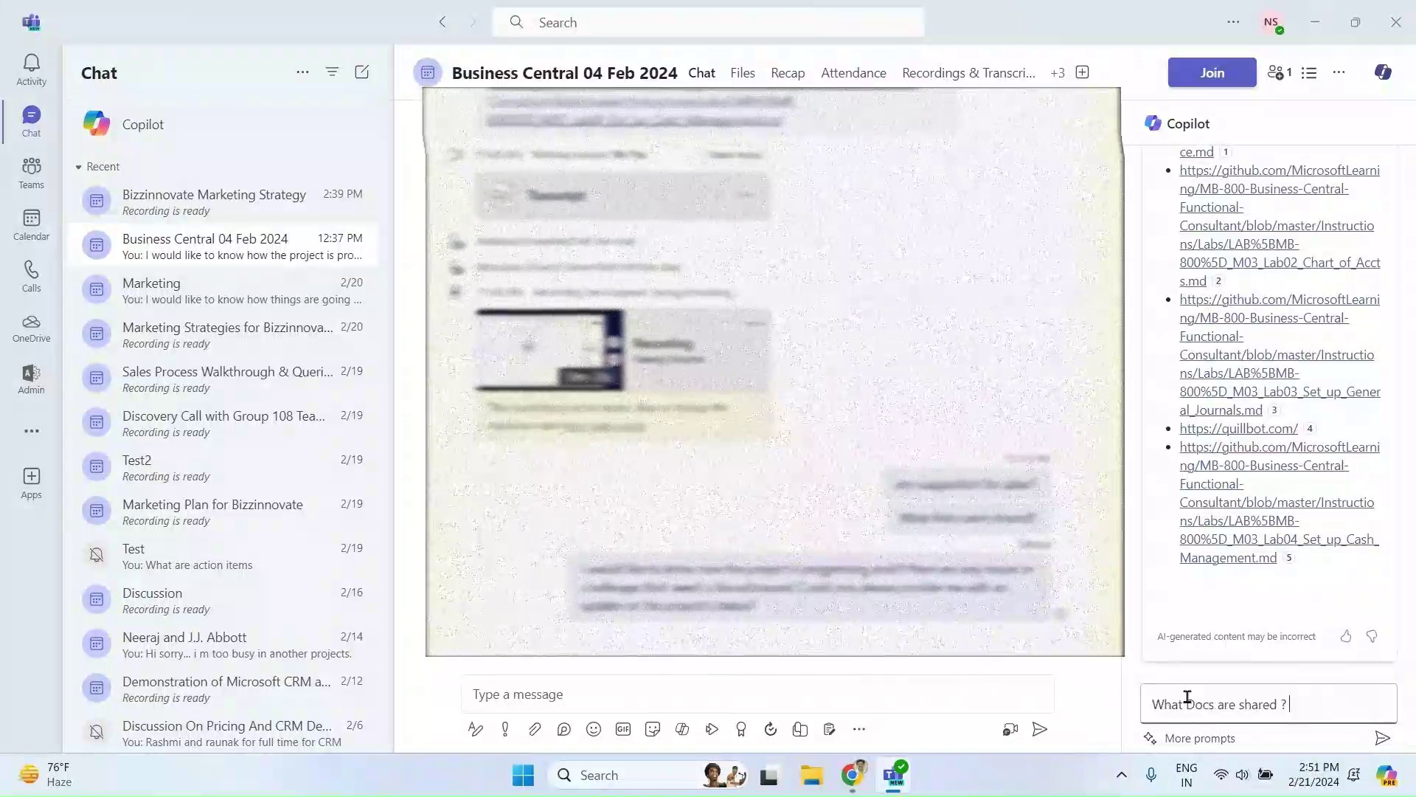
left_click(1382, 741)
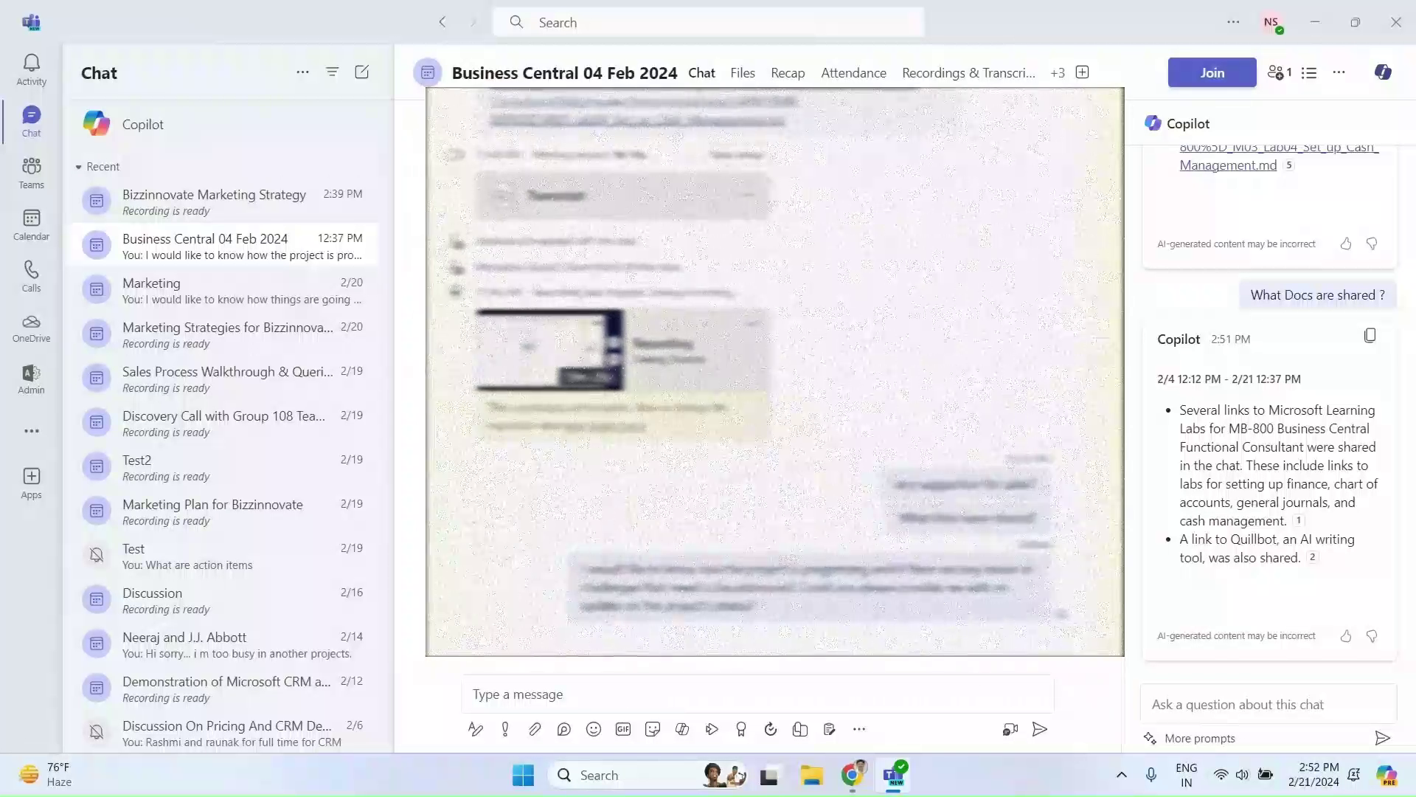
left_click(668, 689)
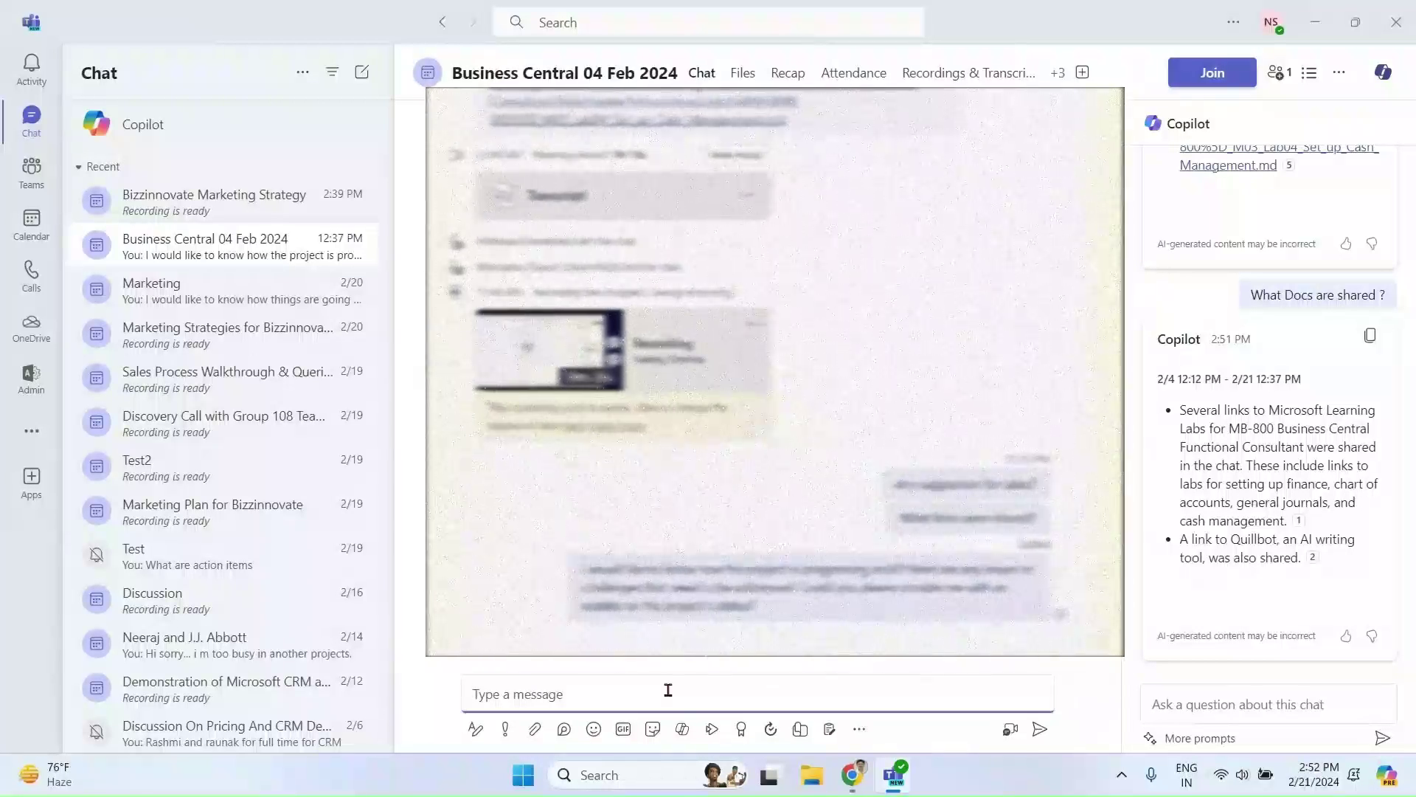
Step: Draft 'what is progress ?', replace it with Copilot's rewrite, and send it
type("what")
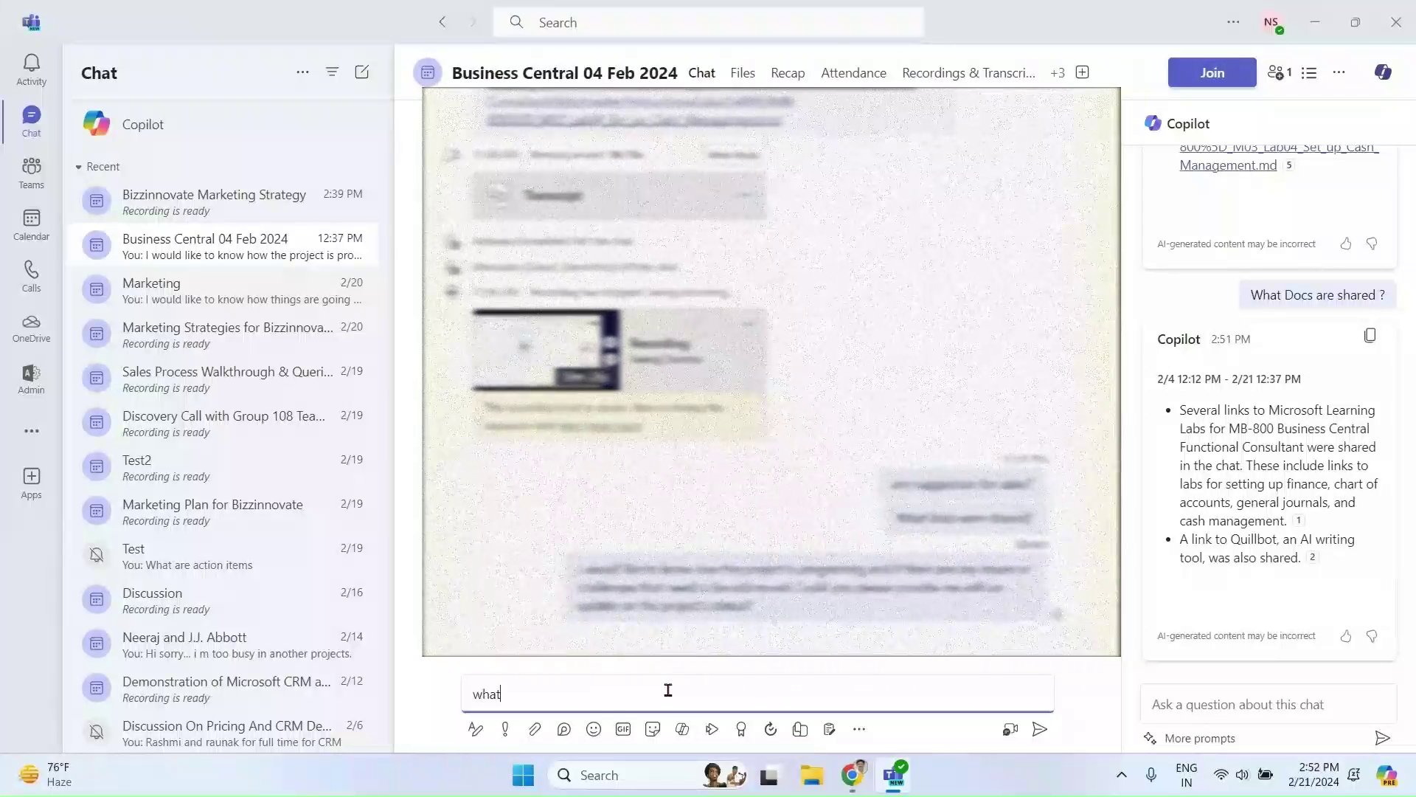
type(" is progress ?")
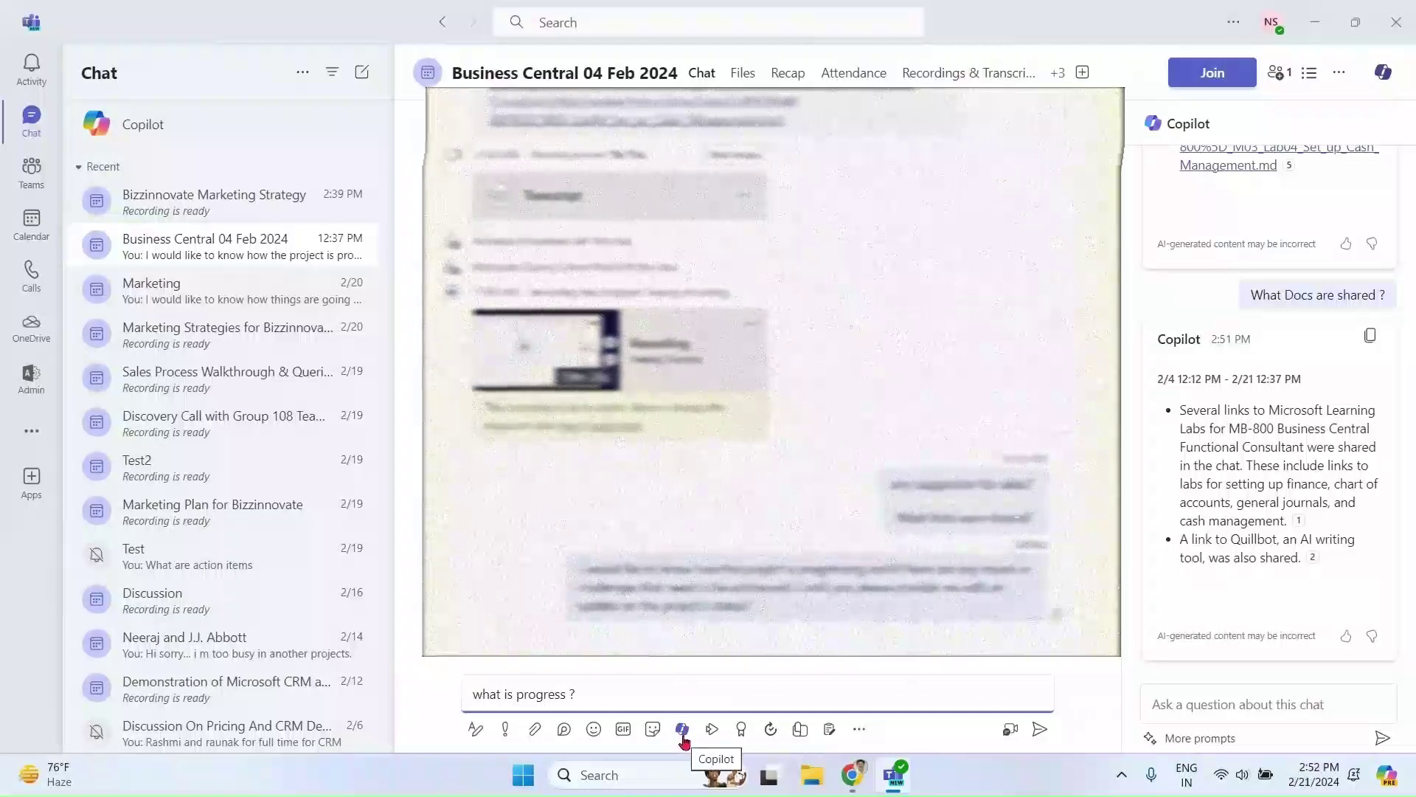
left_click(682, 730)
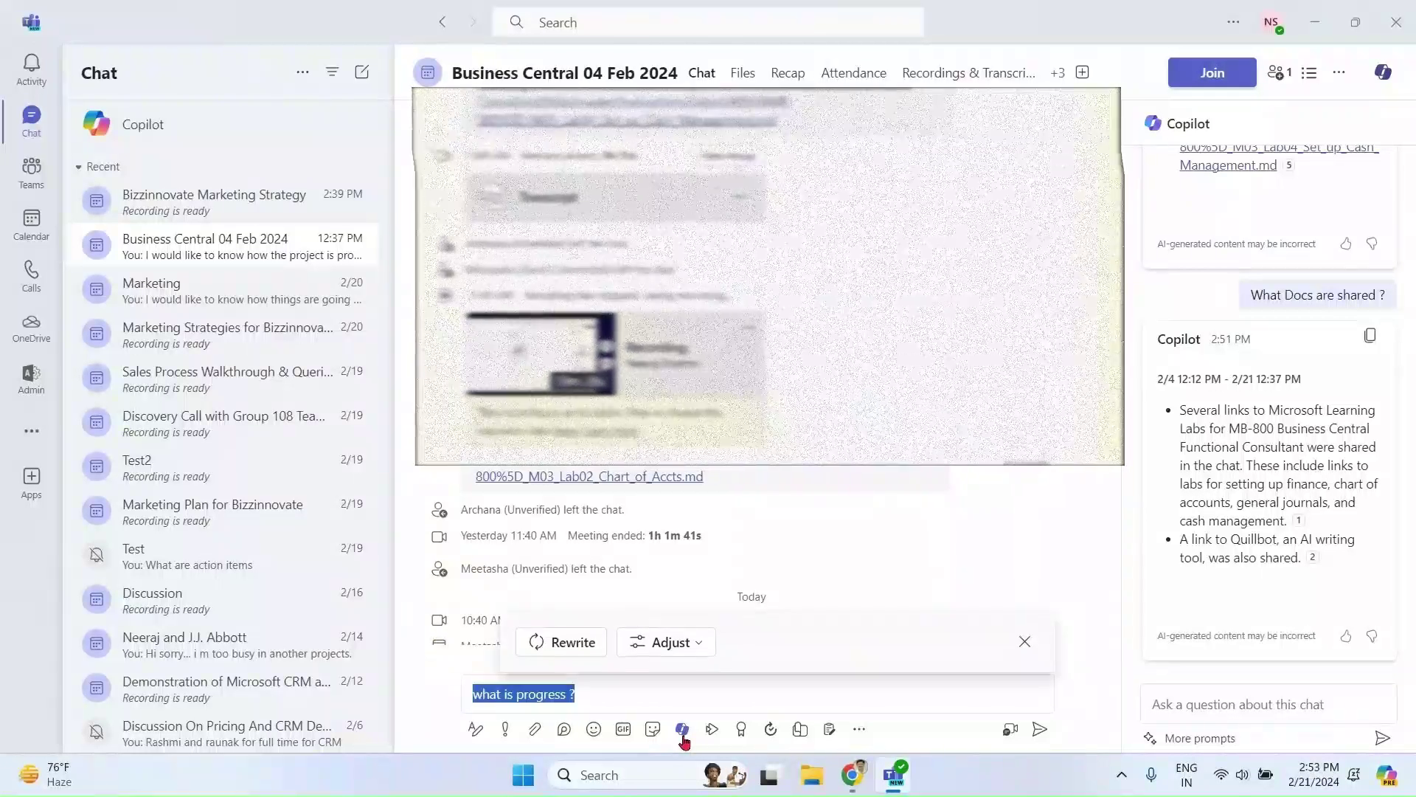
left_click(579, 642)
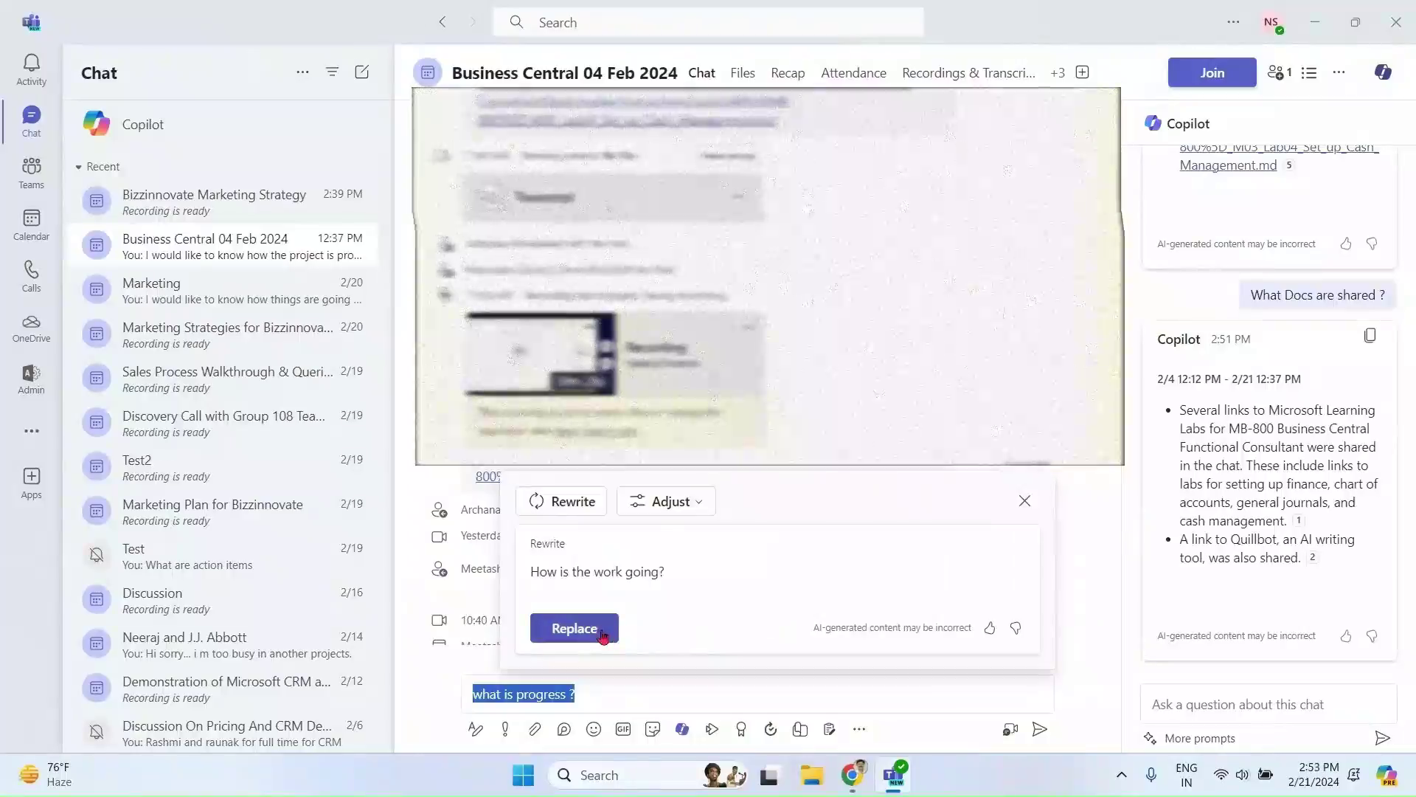
left_click(599, 631)
left_click(1040, 729)
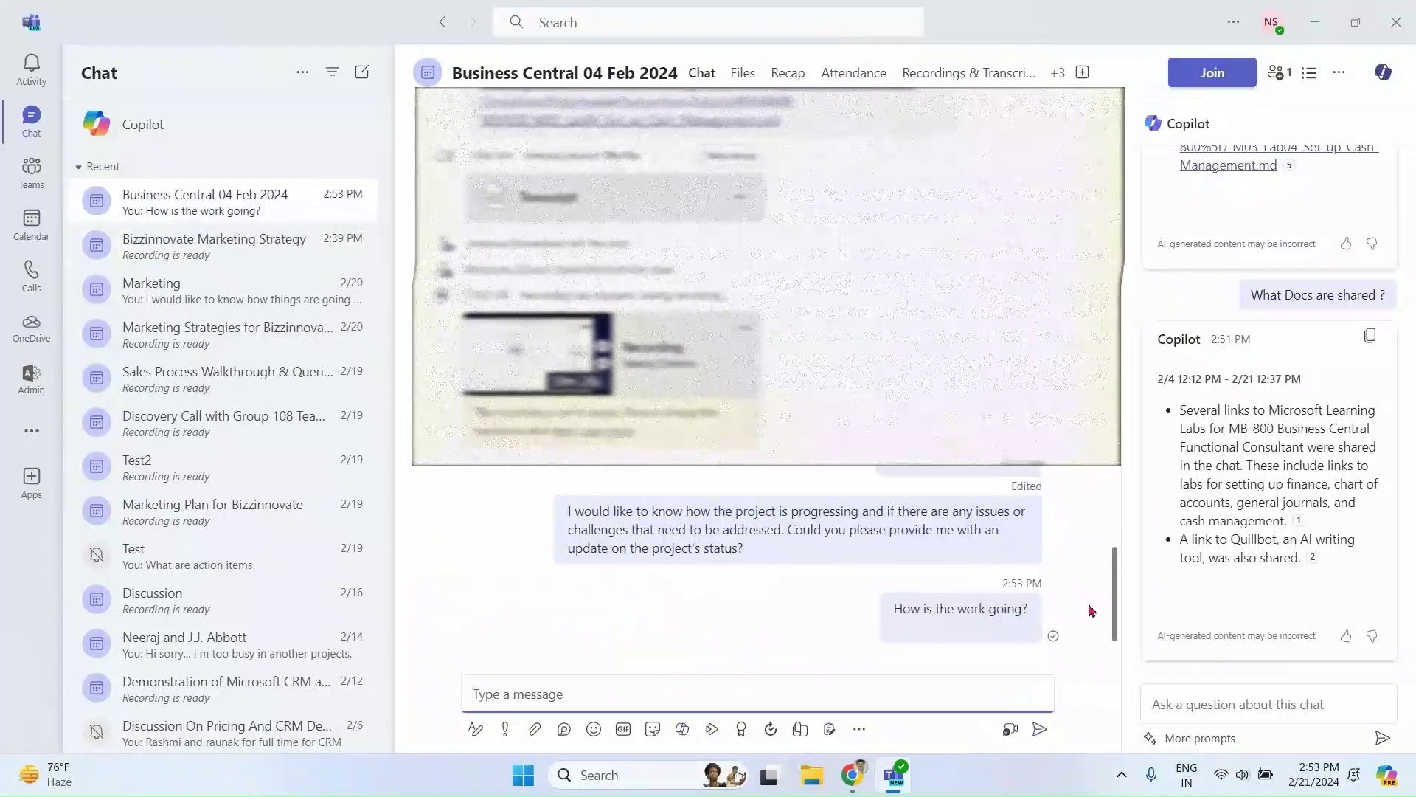
Step: Edit the sent message with Copilot's Enthusiastic tone adjustment and save it
mouse_move(993, 607)
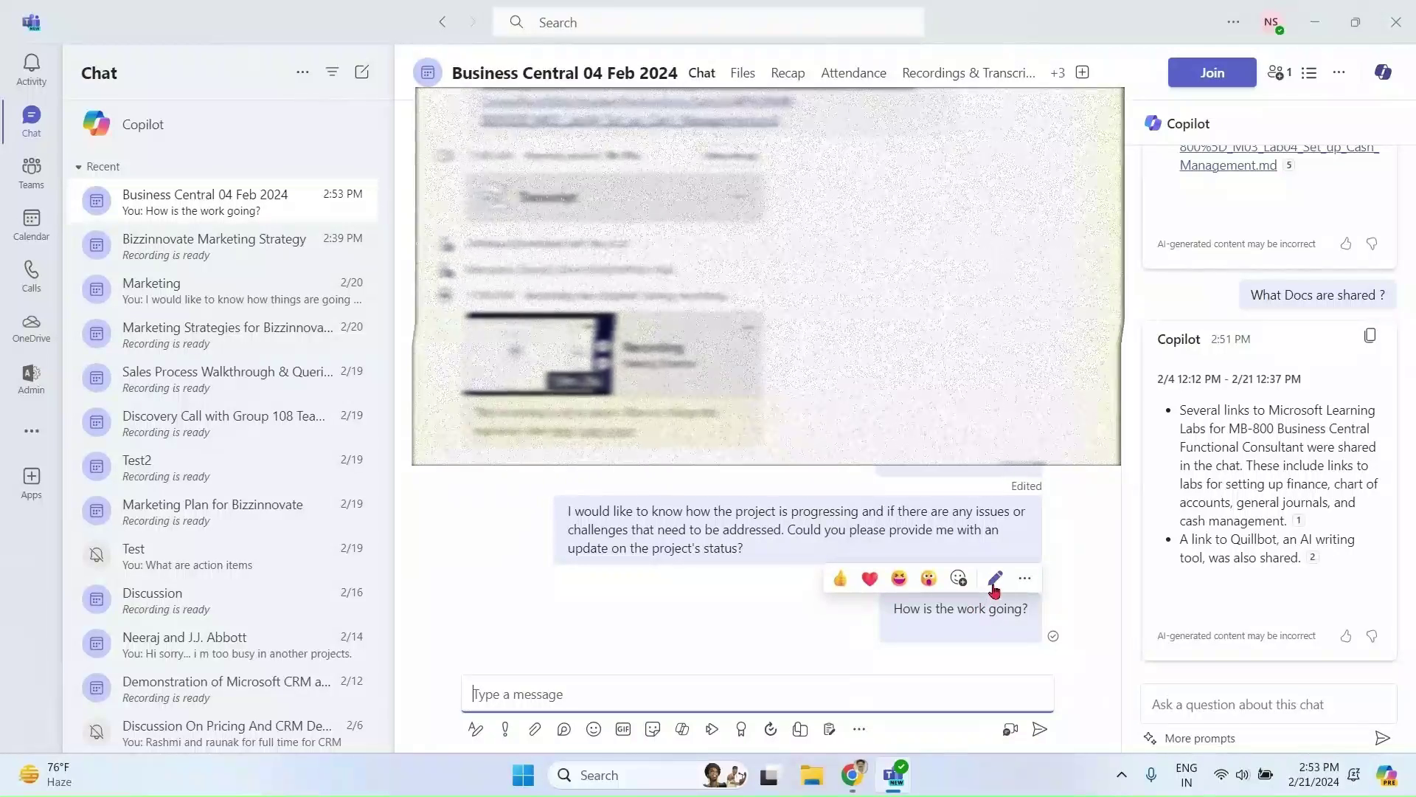
left_click(994, 579)
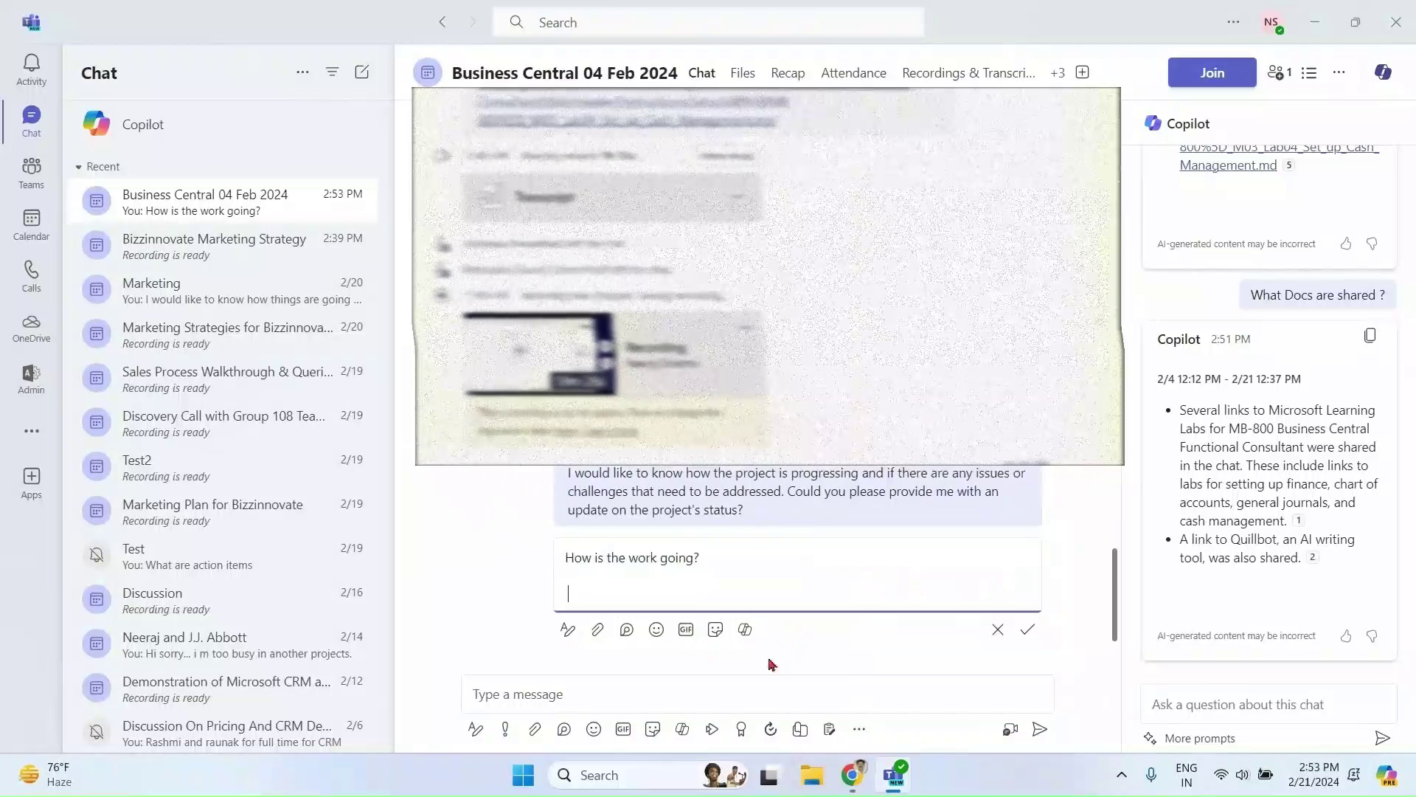
left_click(745, 629)
left_click(653, 504)
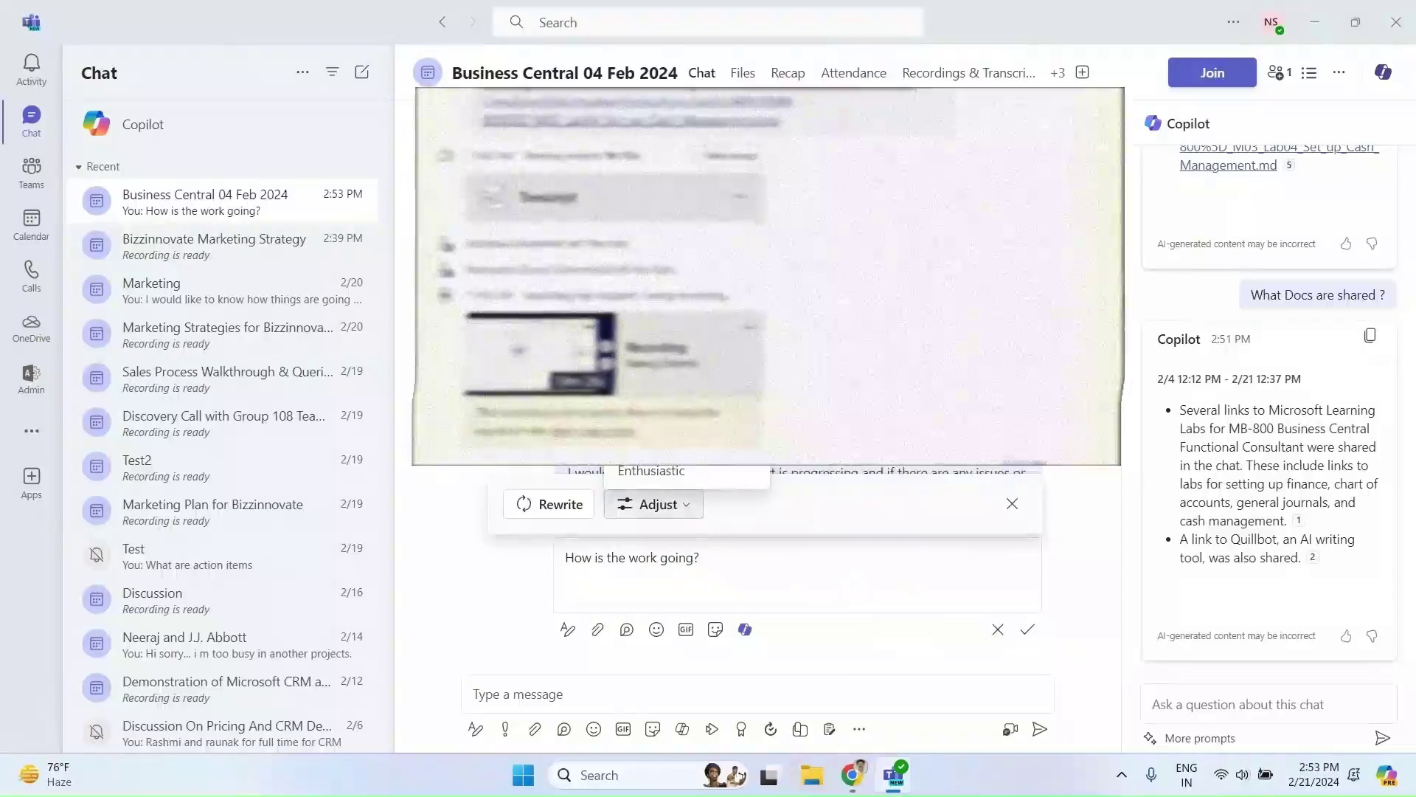
left_click(651, 471)
left_click(562, 489)
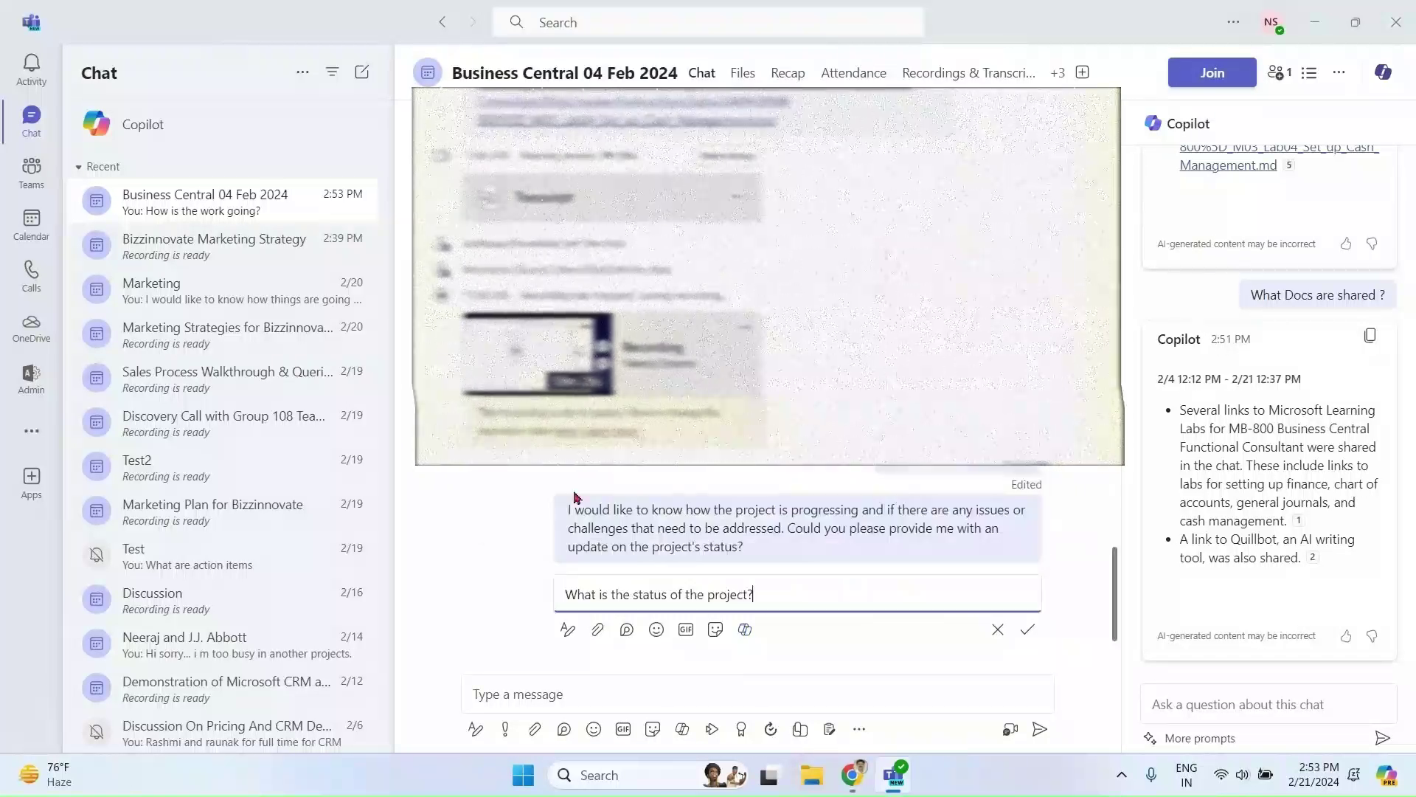
left_click(1027, 631)
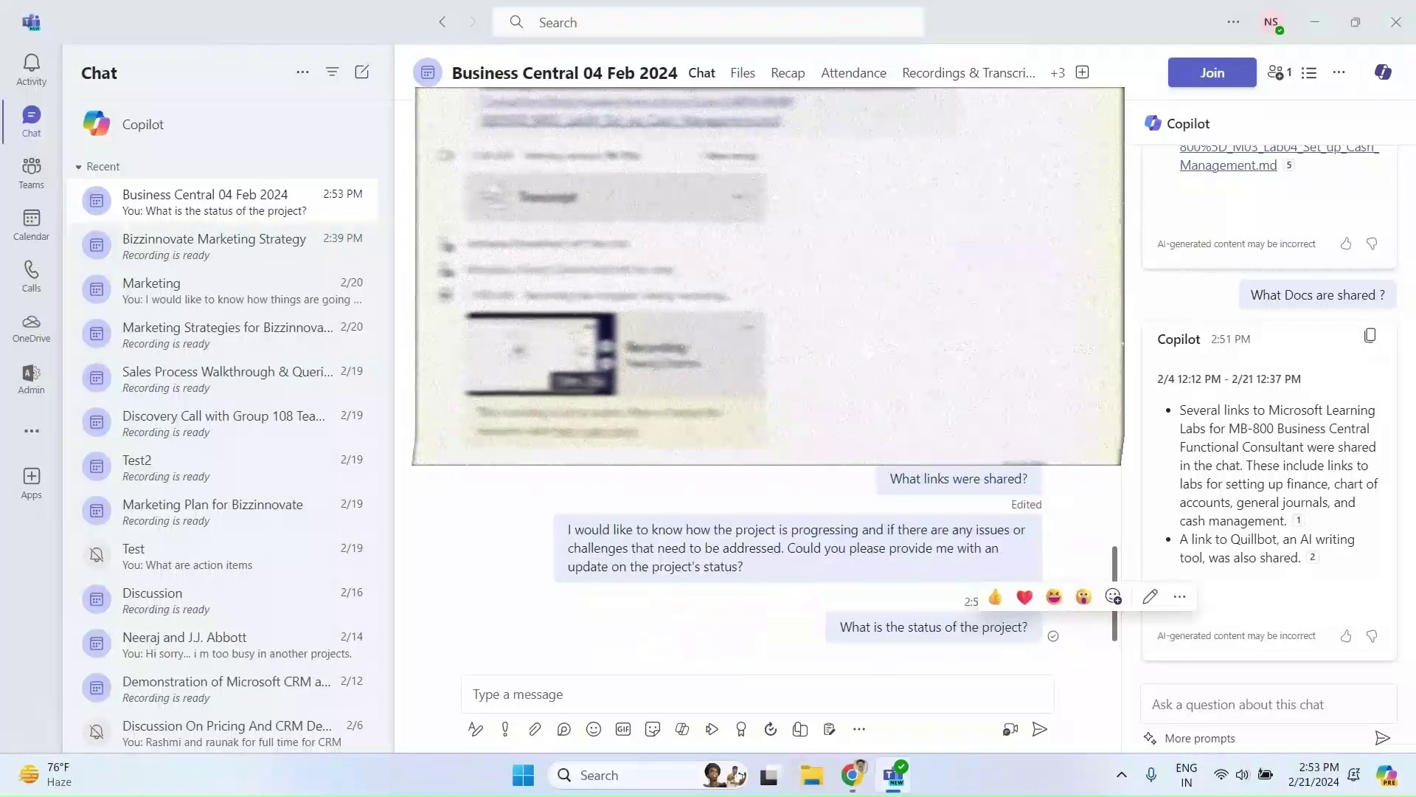